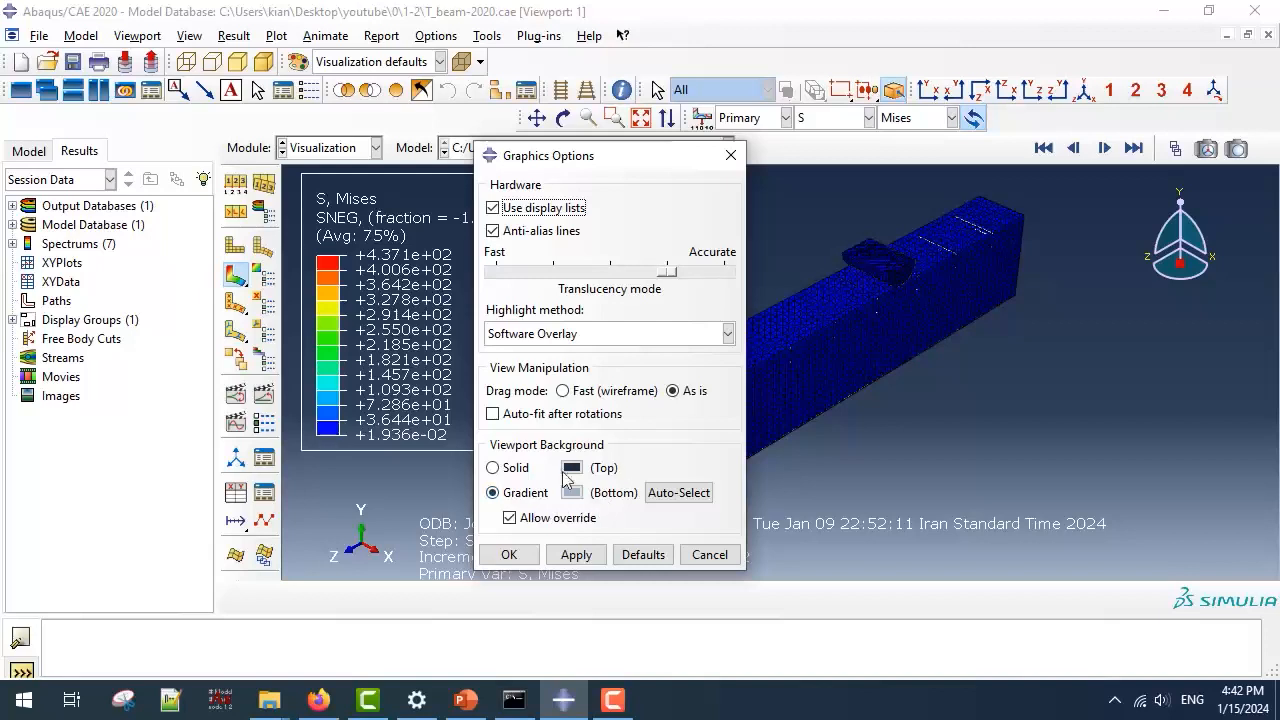
# Set the viewport background to solid white in the graphics options.
pyautogui.click(492, 468)
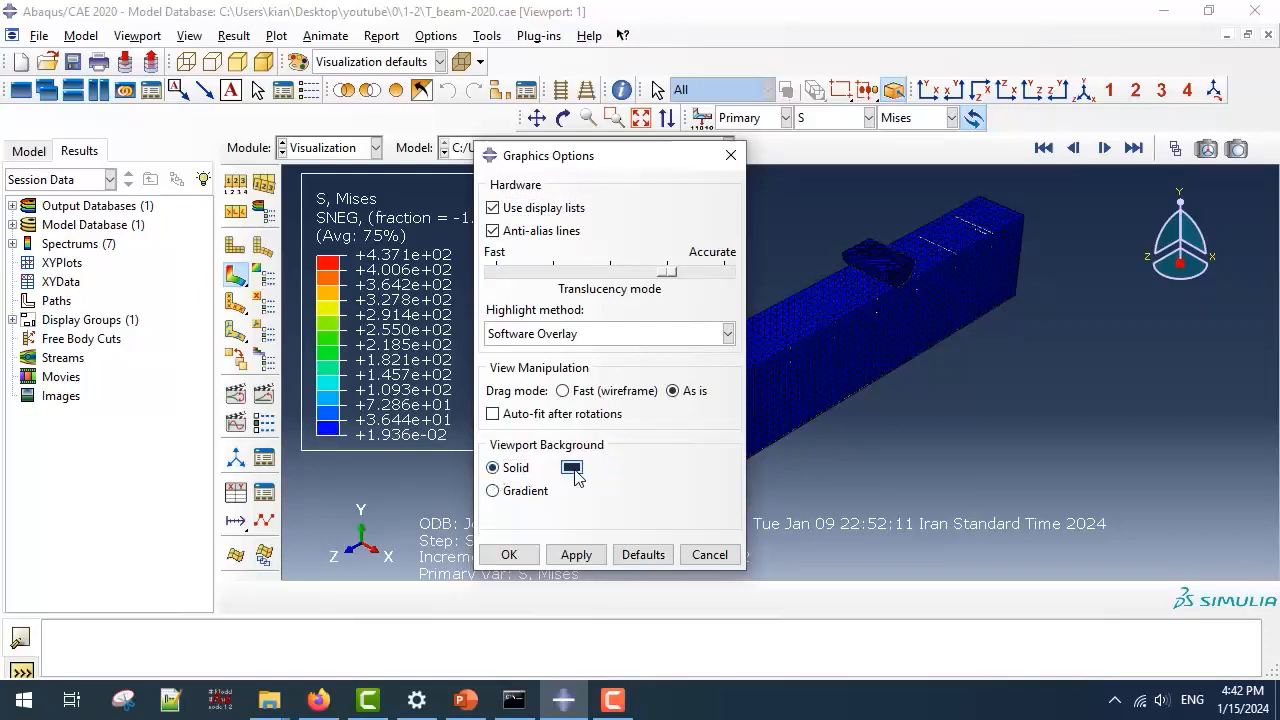
pyautogui.click(571, 467)
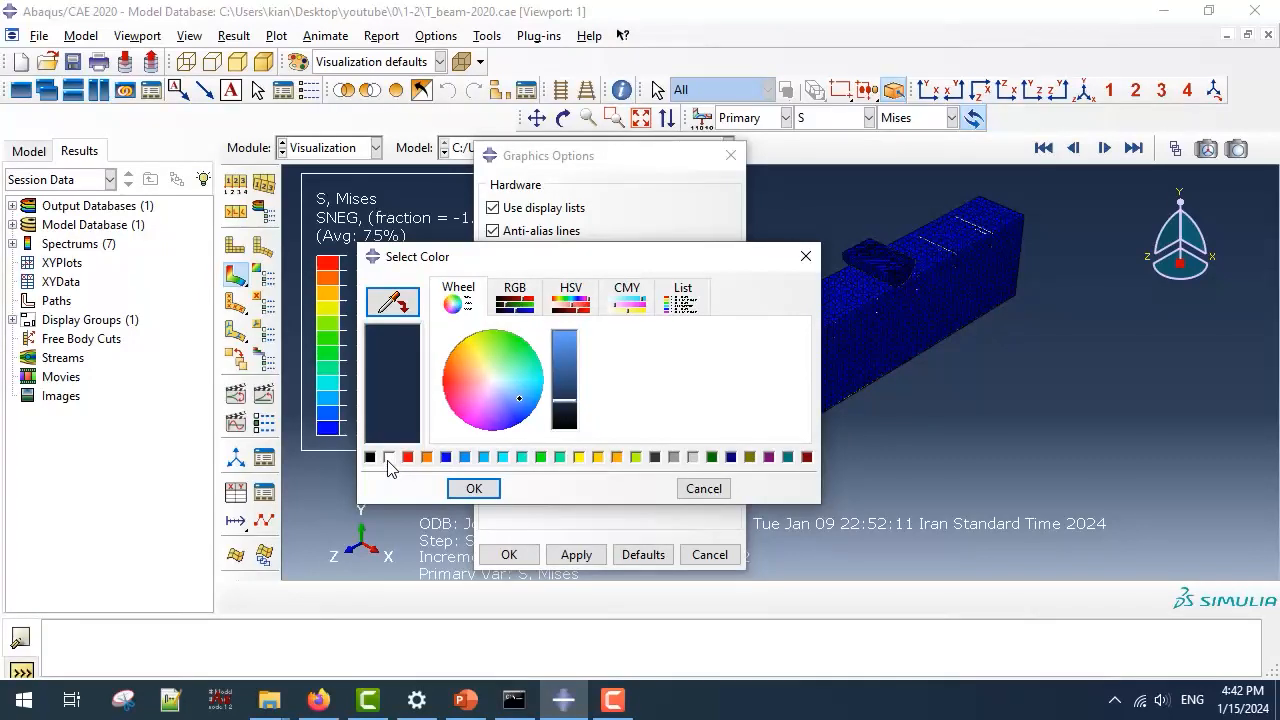
pyautogui.click(388, 457)
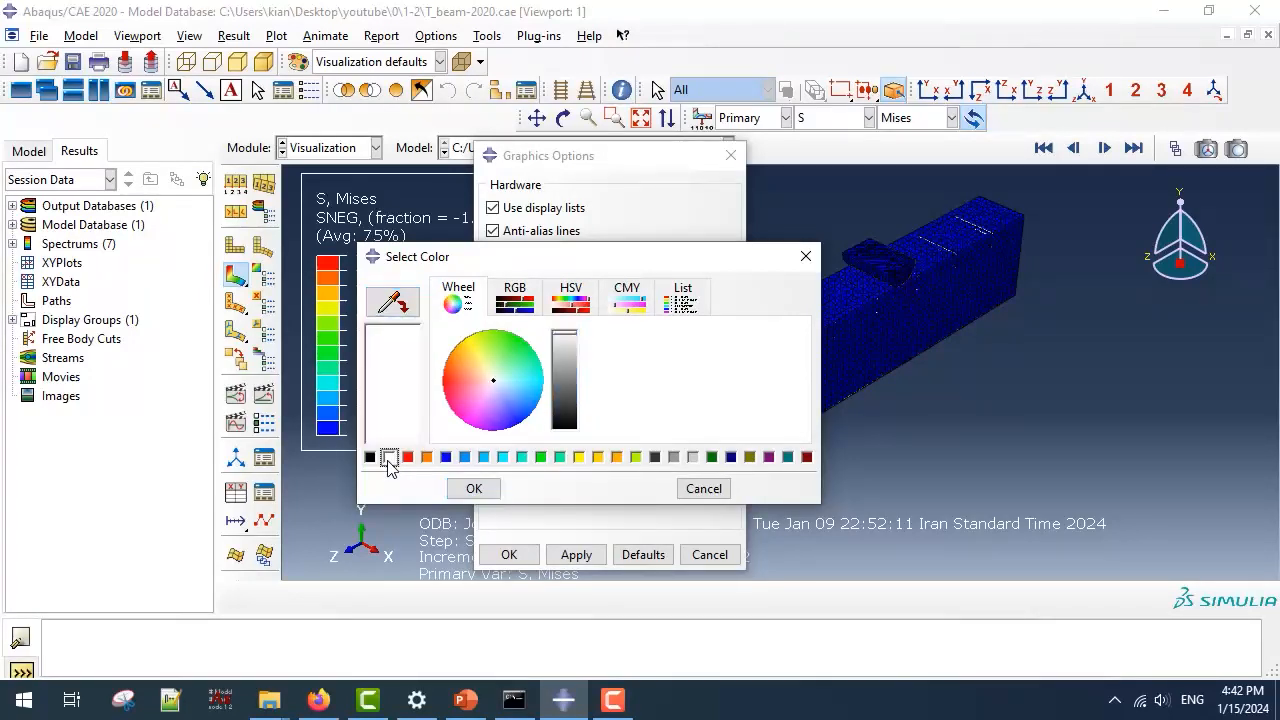
pyautogui.click(472, 488)
pyautogui.click(576, 555)
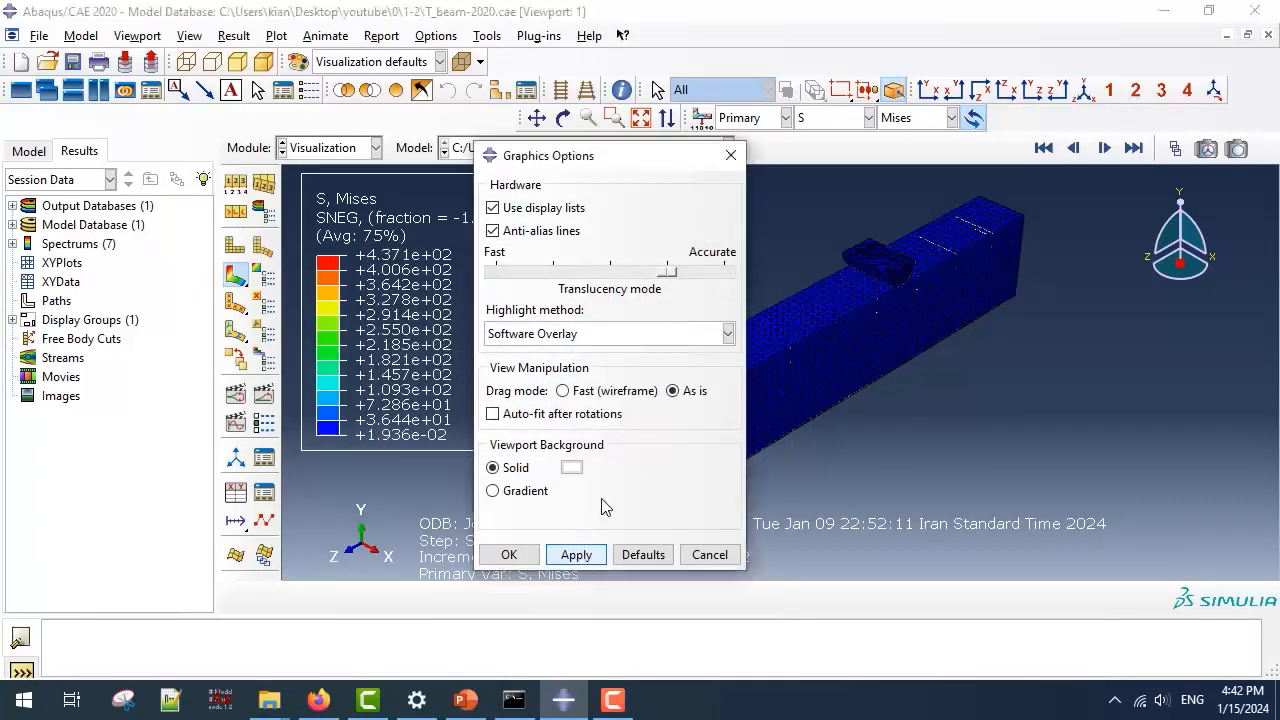
pyautogui.click(509, 555)
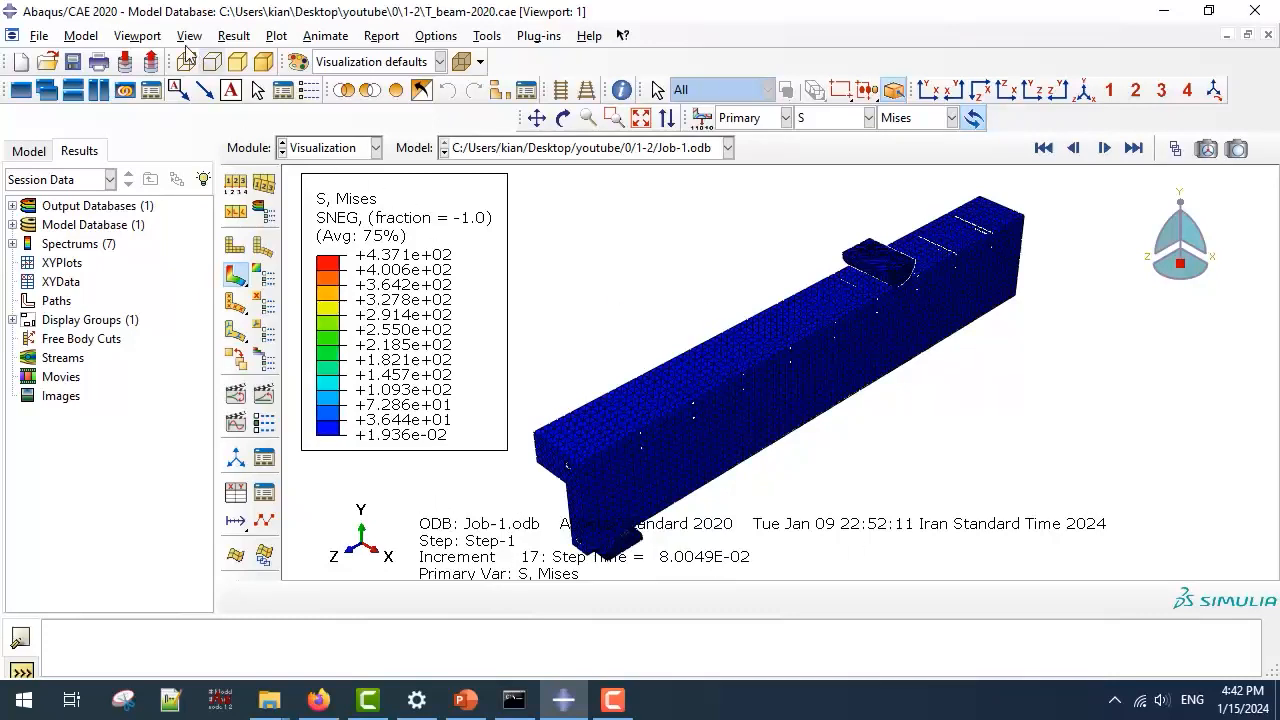
# Hide the compass, triad, title block, state block, and text and arrows in the viewport annotations, keeping only the legend shown.
pyautogui.click(146, 38)
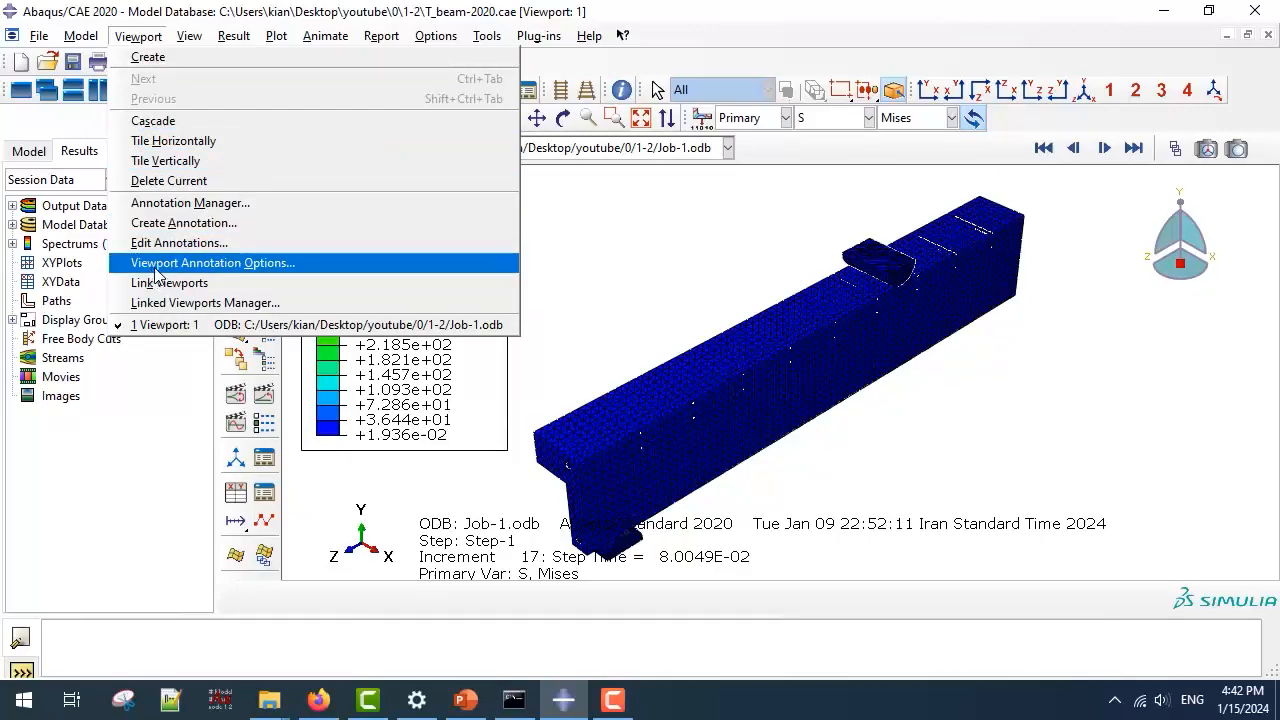
pyautogui.click(238, 266)
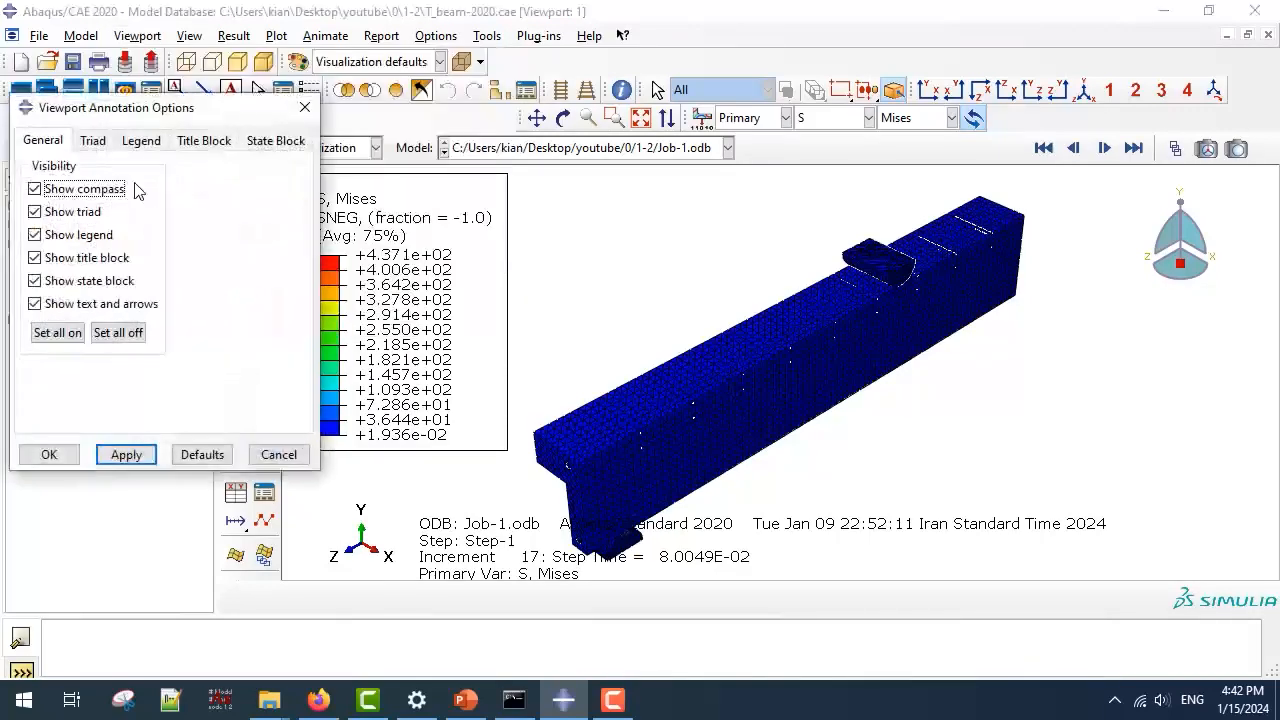
pyautogui.moveTo(140, 115)
pyautogui.mouseDown()
pyautogui.moveTo(458, 122)
pyautogui.moveTo(839, 102)
pyautogui.moveTo(810, 87)
pyautogui.mouseUp()
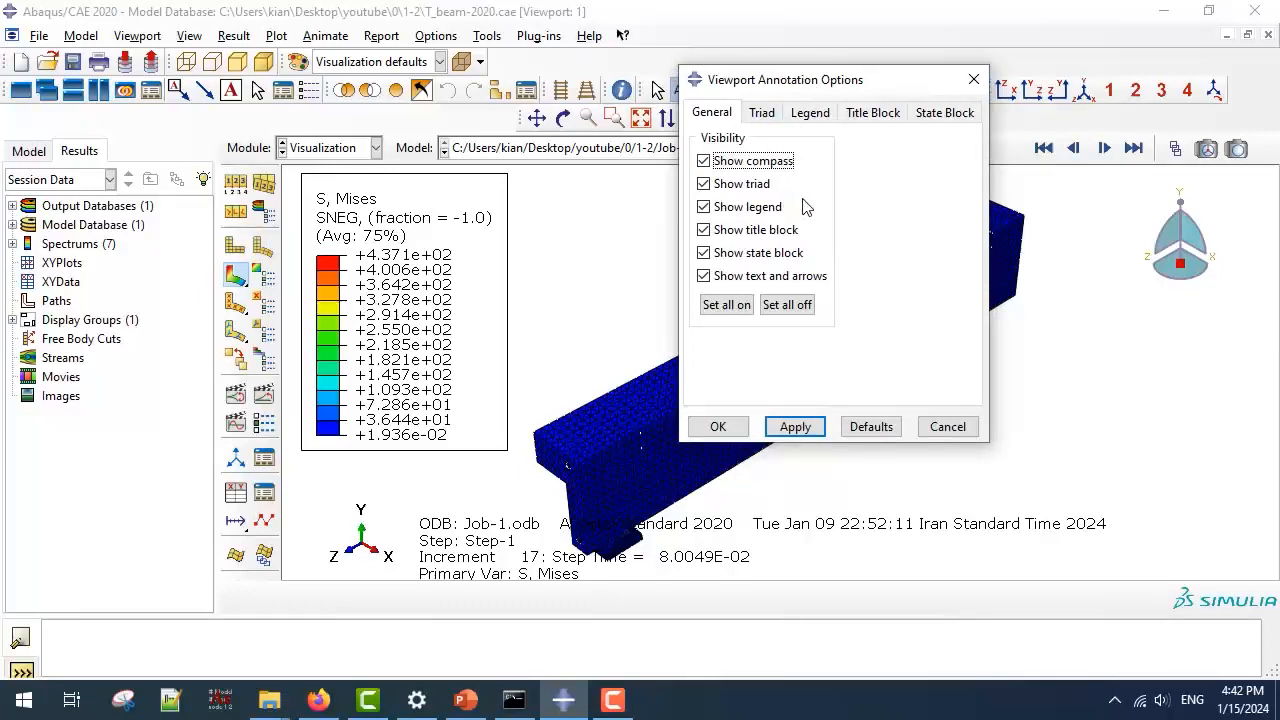
pyautogui.click(770, 184)
pyautogui.click(778, 230)
pyautogui.click(780, 254)
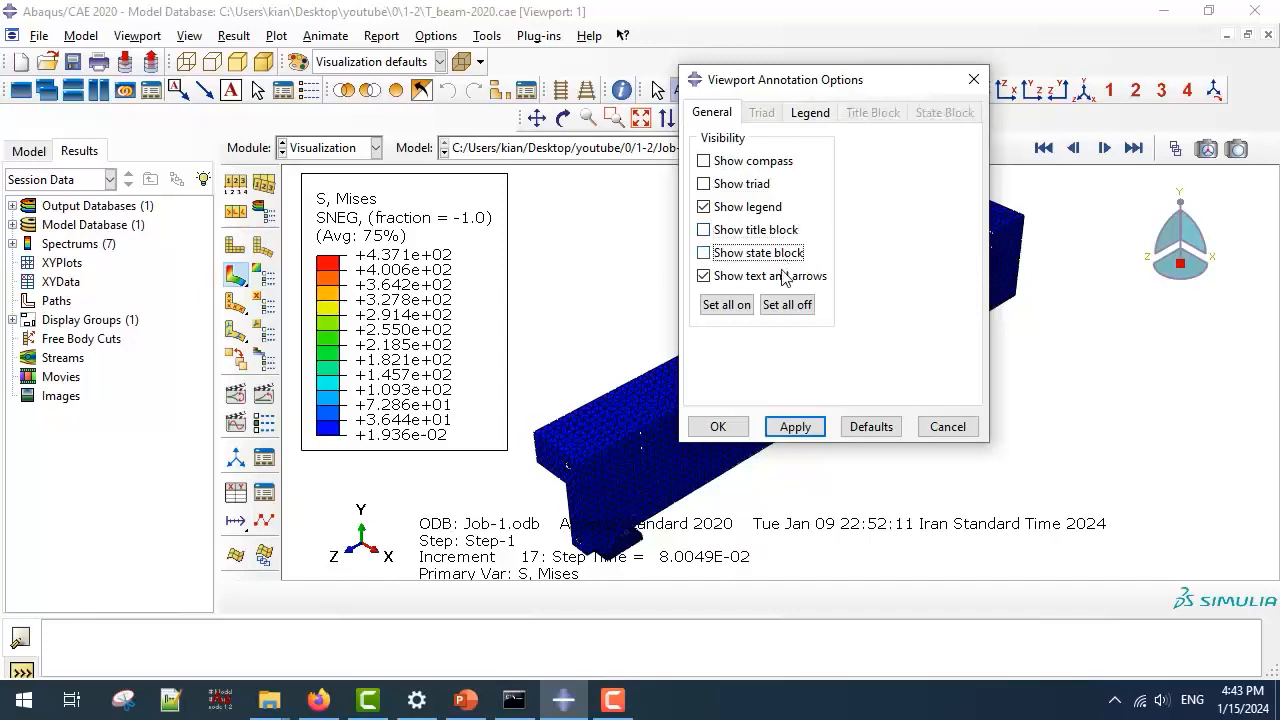
pyautogui.click(786, 276)
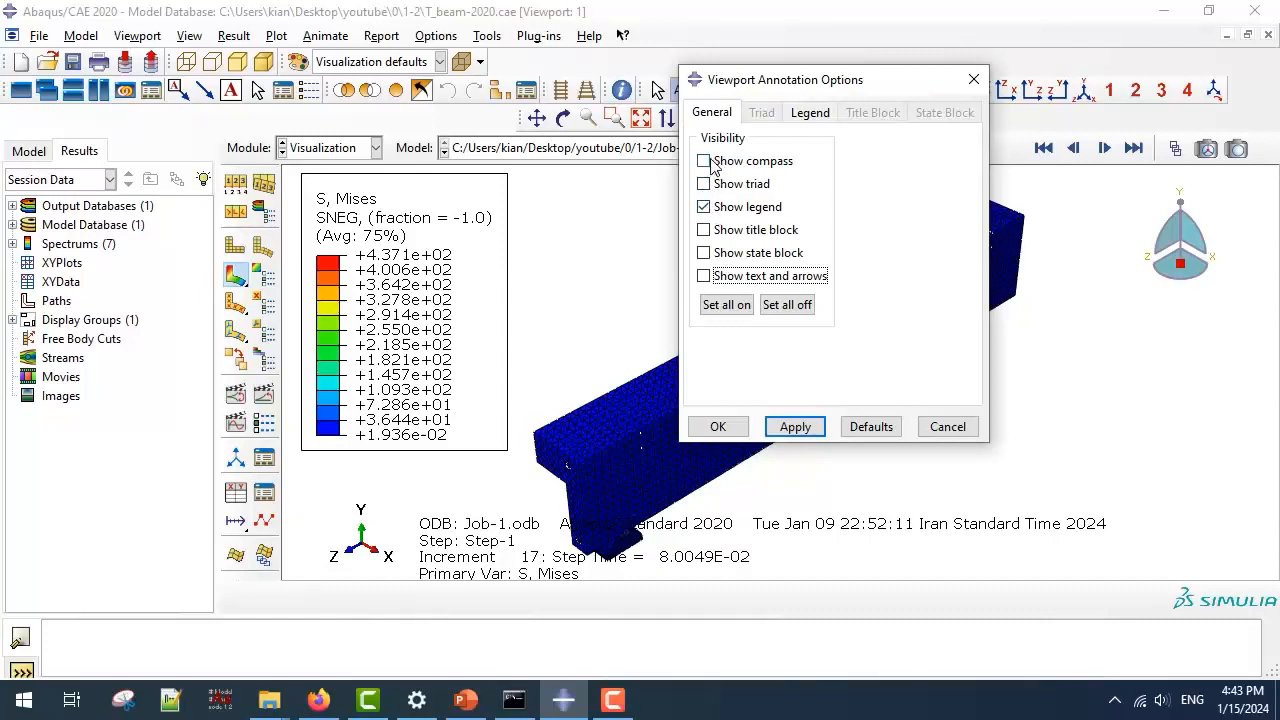
pyautogui.click(795, 427)
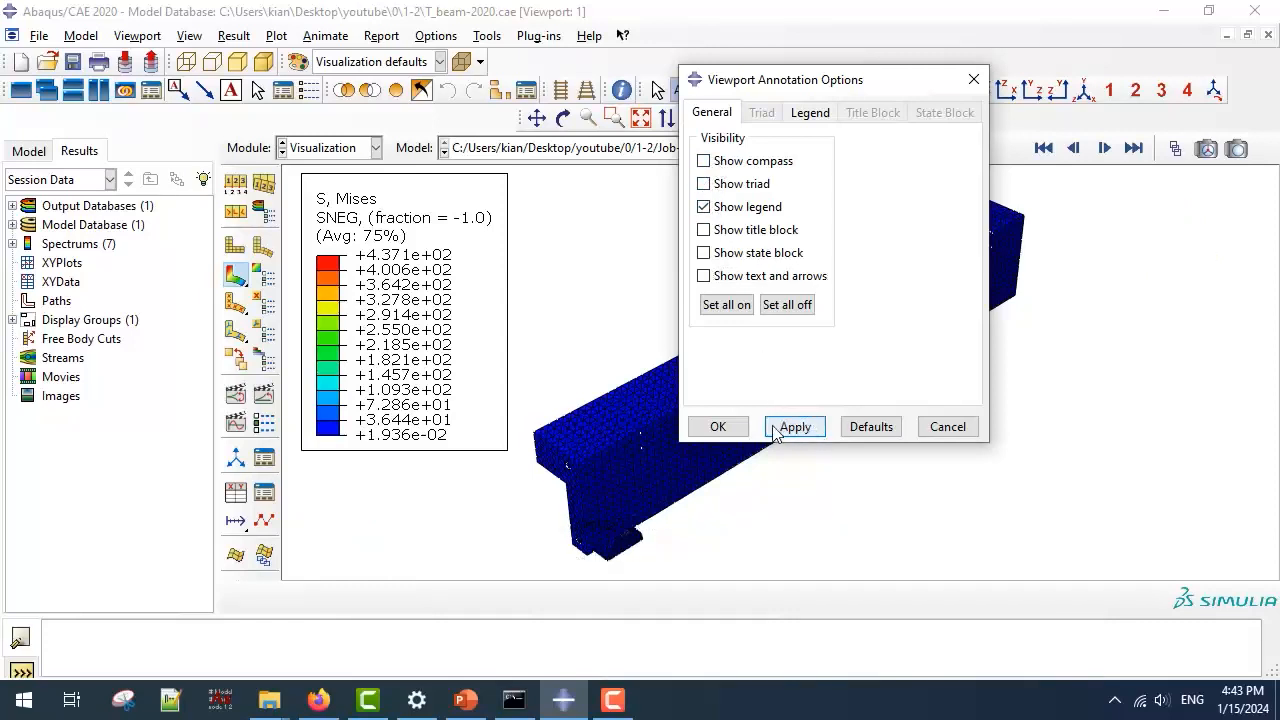
pyautogui.click(719, 427)
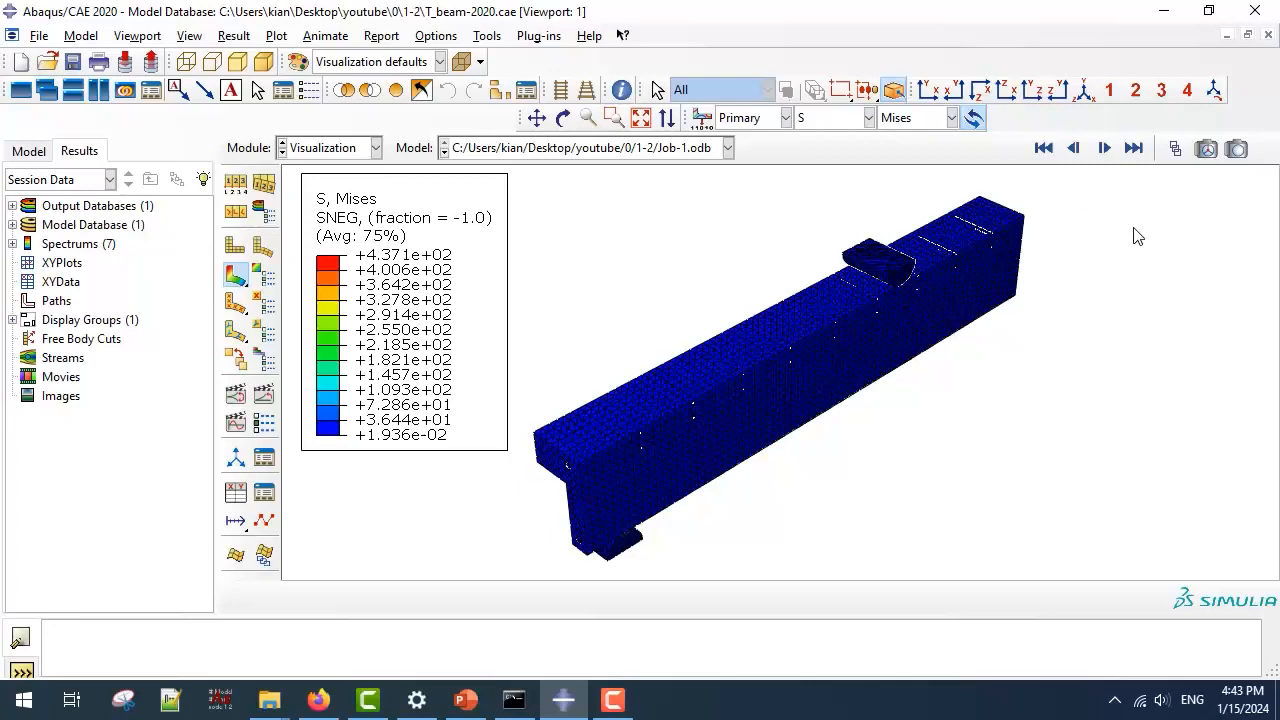
# Set the common plot options to show only feature edges and inspect the beam end up close.
pyautogui.click(236, 186)
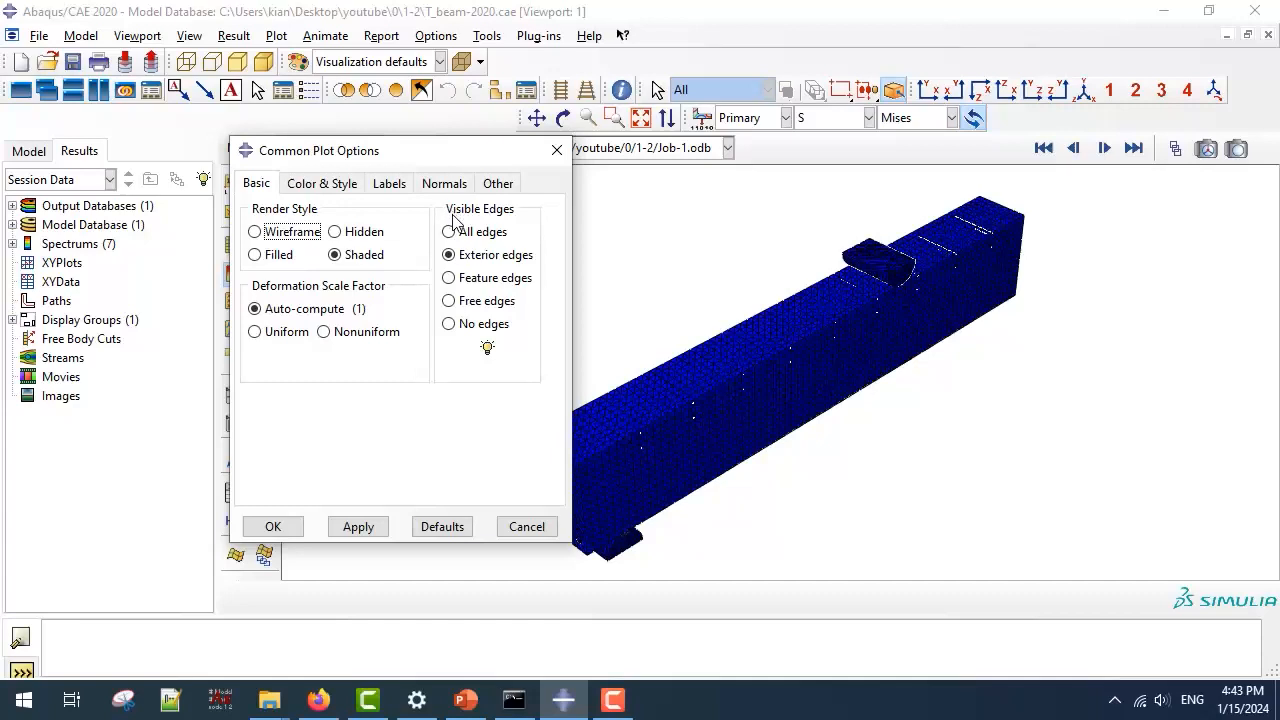
pyautogui.click(450, 279)
pyautogui.click(360, 527)
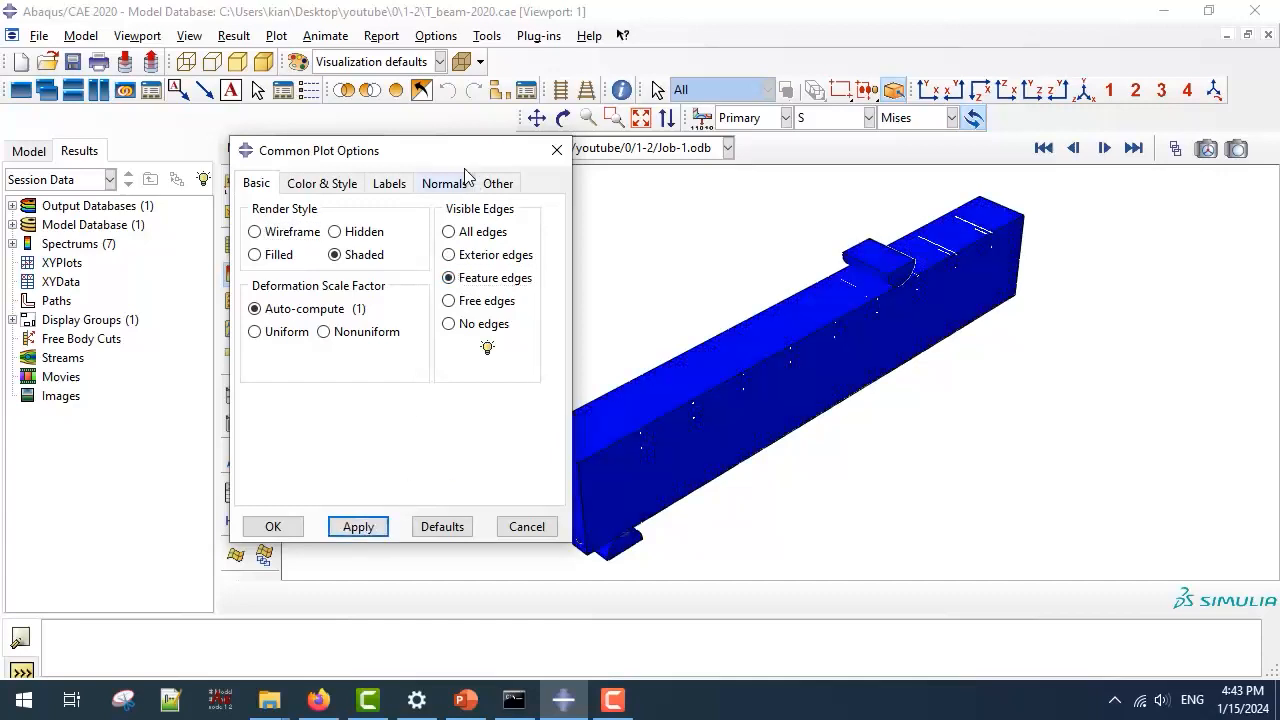
pyautogui.moveTo(436, 155); pyautogui.dragTo(278, 150)
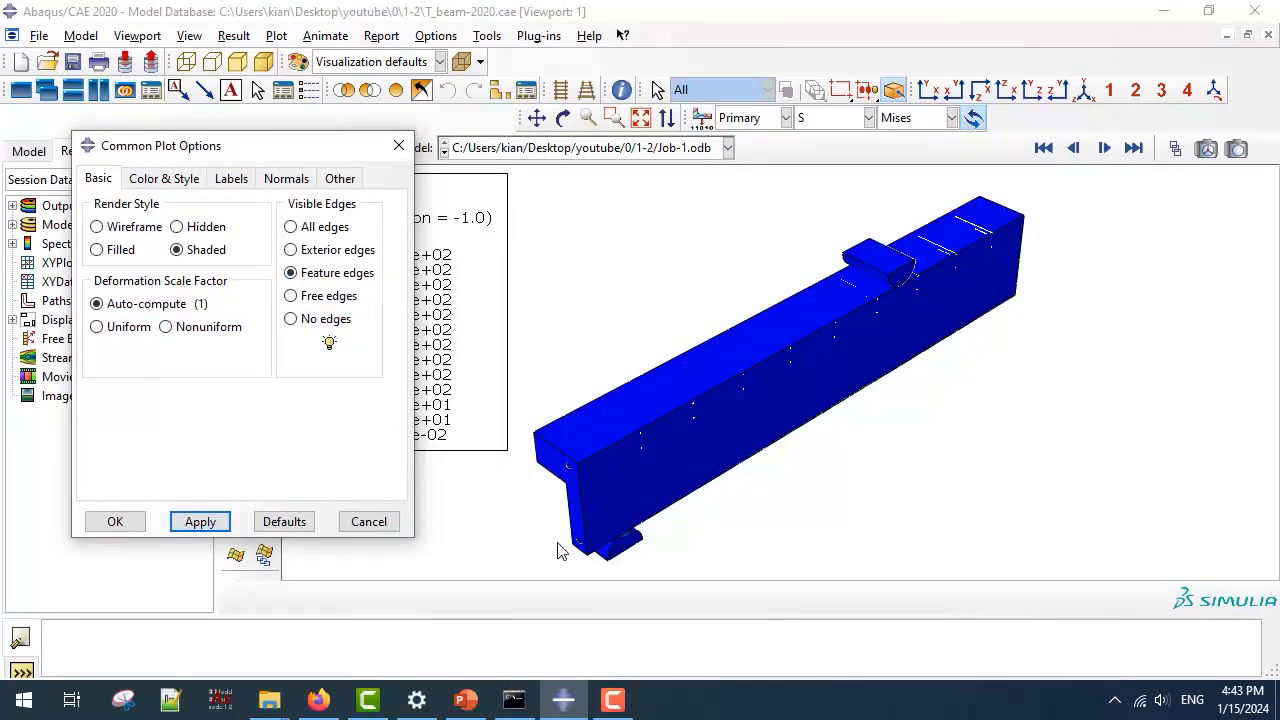
pyautogui.scroll(10, 567, 465)
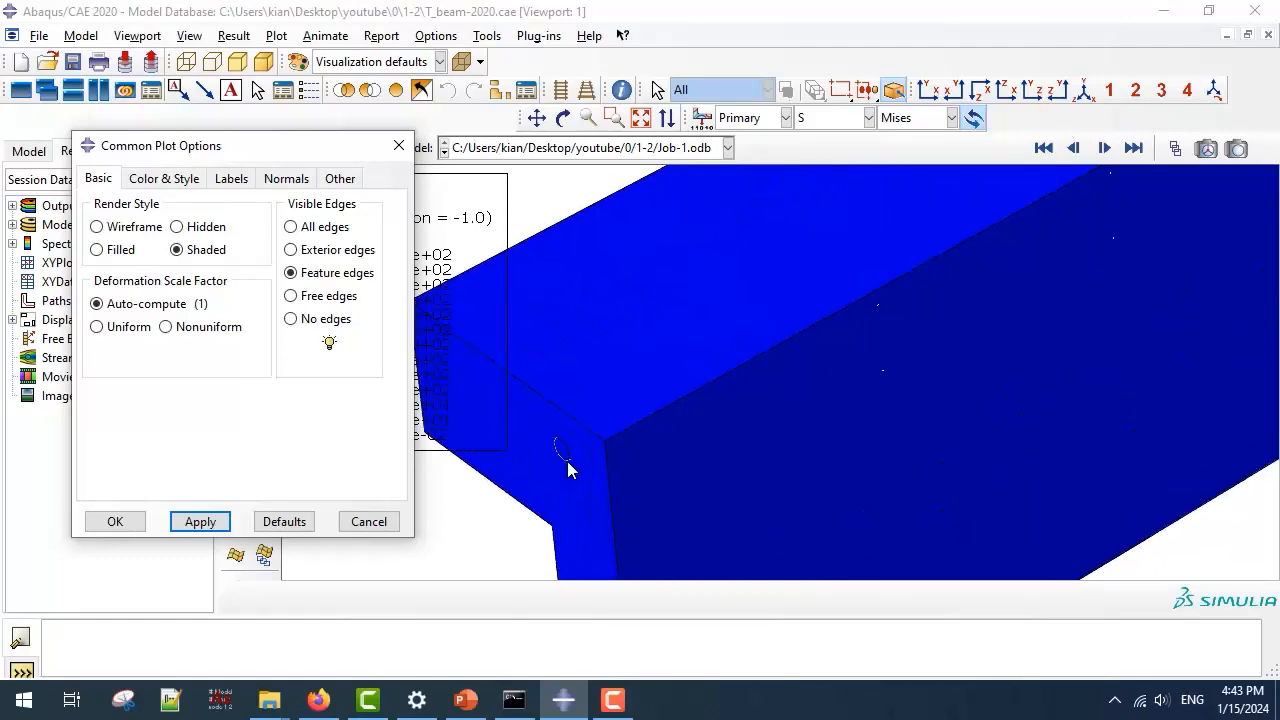
pyautogui.scroll(2, 567, 461)
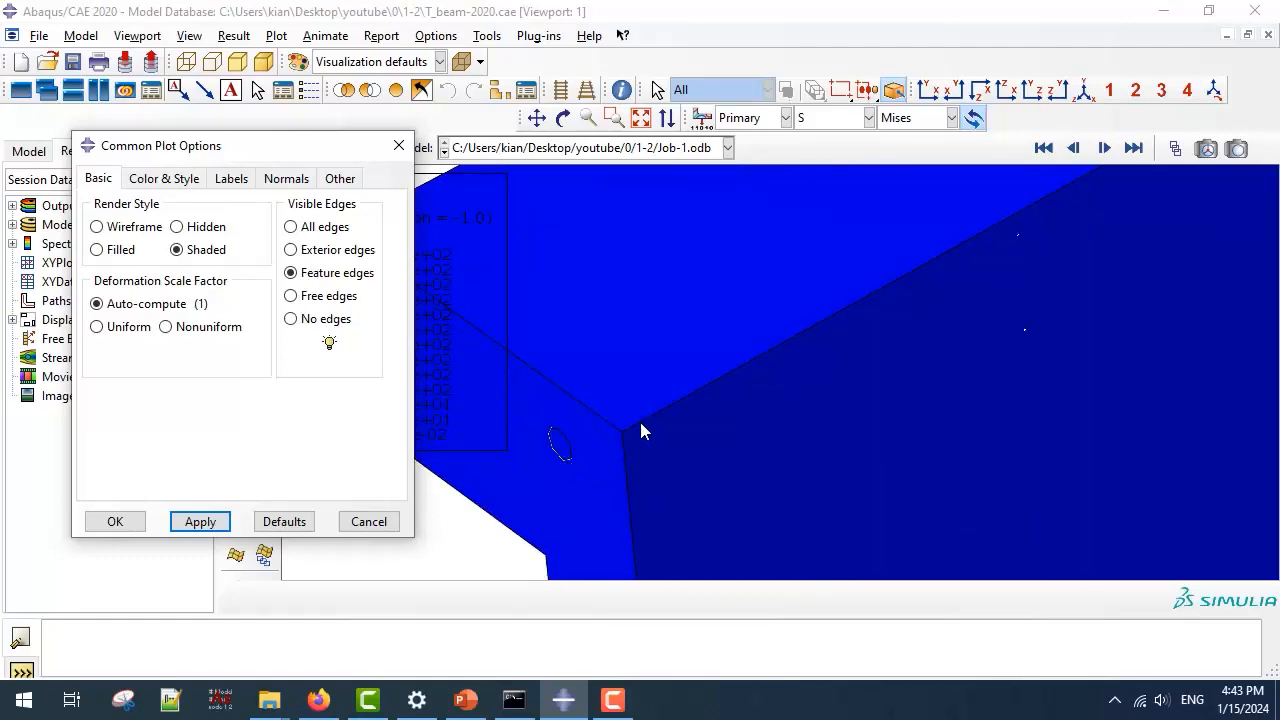
pyautogui.click(1083, 90)
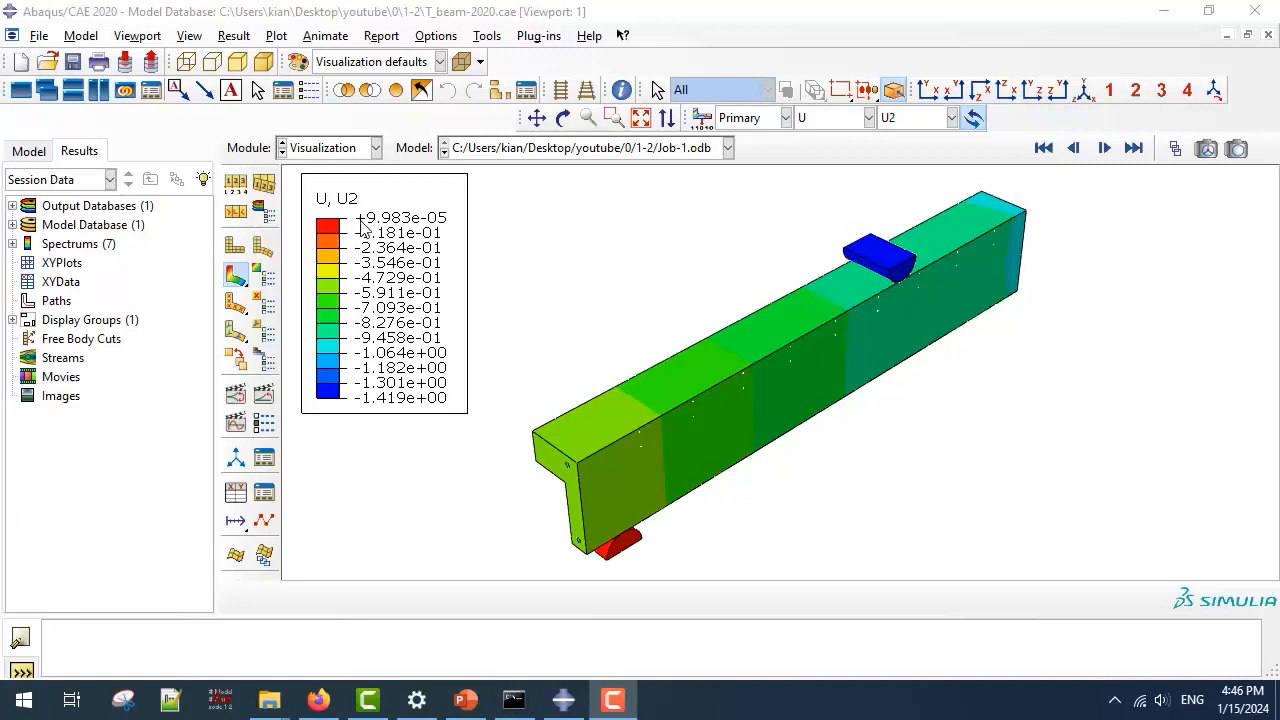
# Reduce the U2 contour plot to 5 discrete intervals.
pyautogui.click(266, 285)
pyautogui.moveTo(270, 117); pyautogui.dragTo(744, 164)
pyautogui.moveTo(774, 345); pyautogui.dragTo(712, 347)
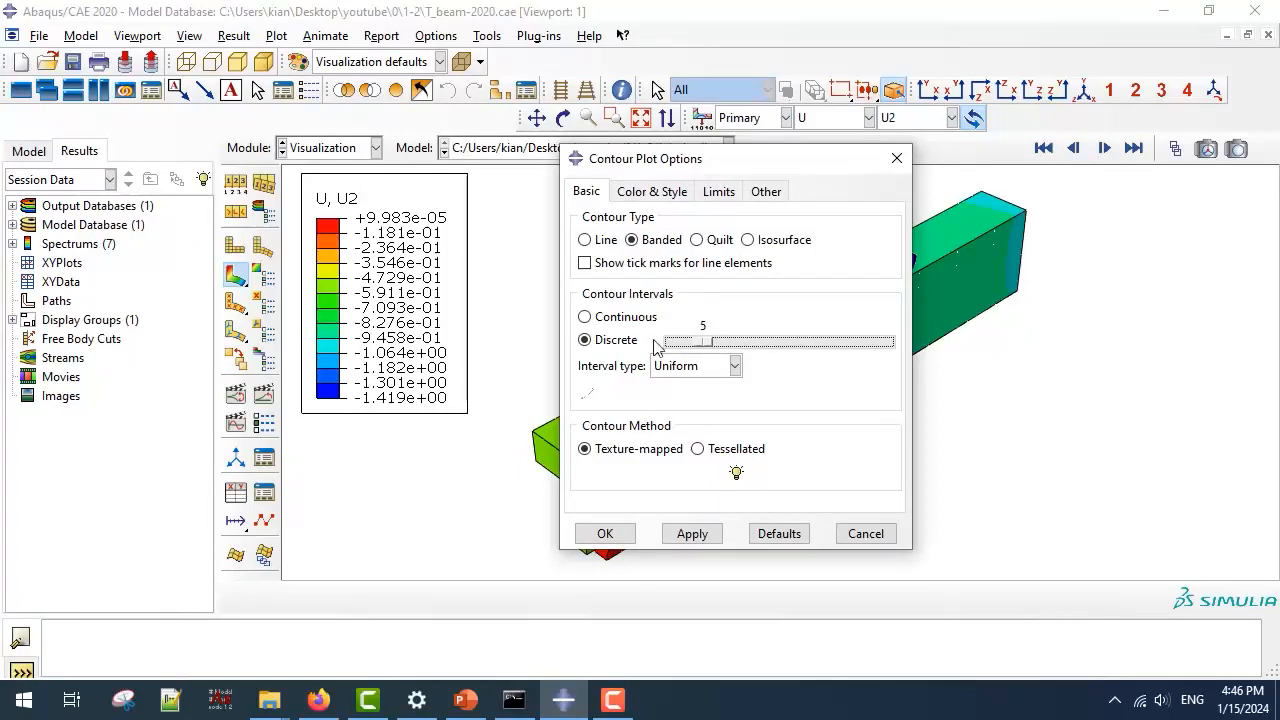
pyautogui.click(692, 532)
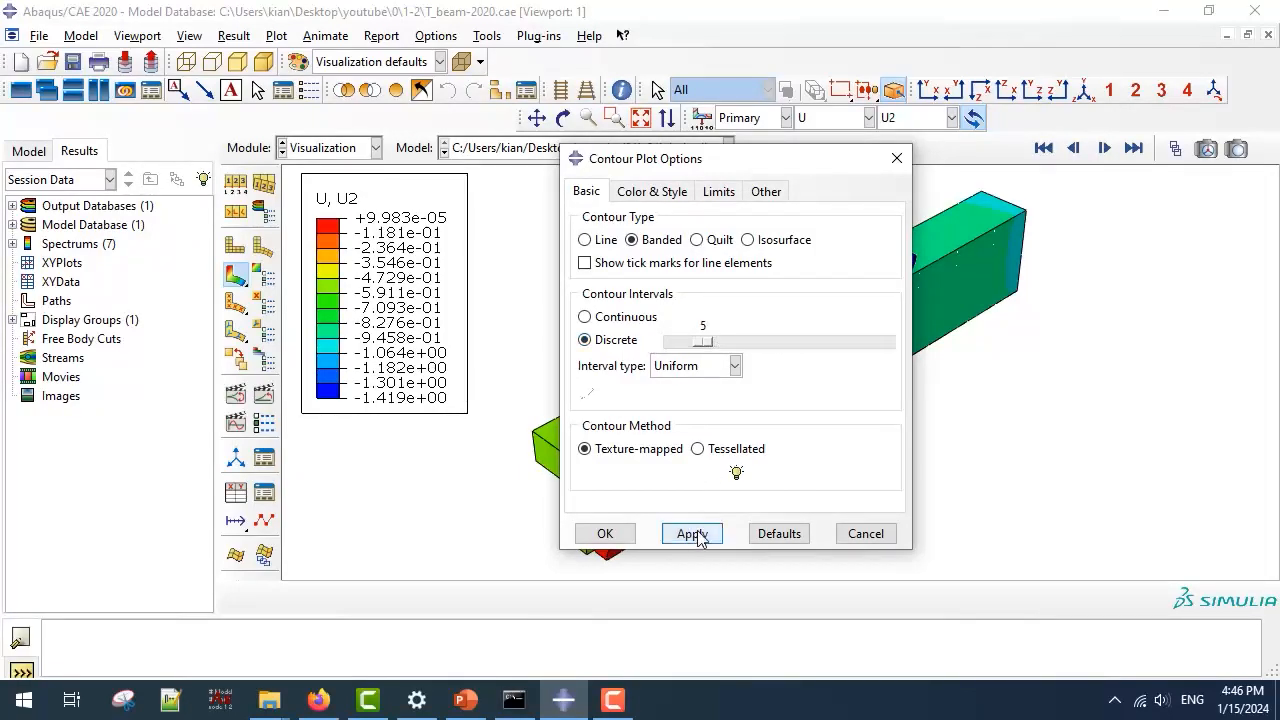
pyautogui.moveTo(638, 175); pyautogui.dragTo(564, 201)
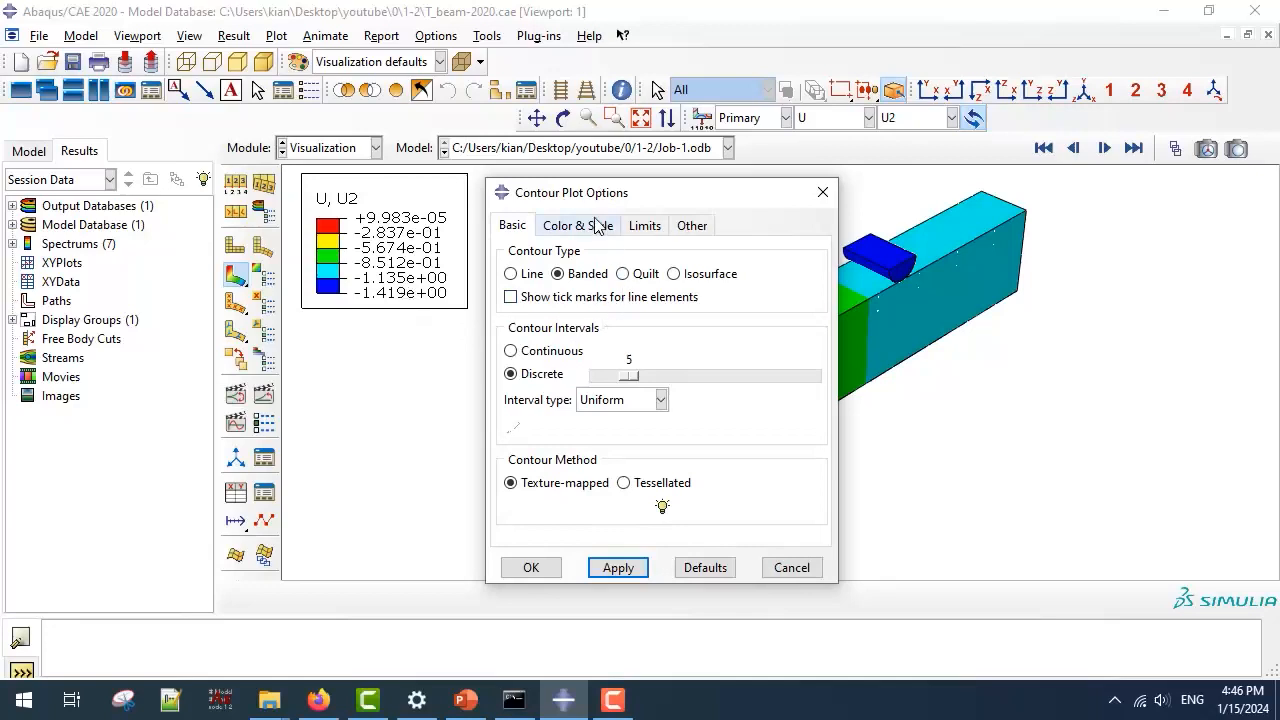
pyautogui.moveTo(650, 198); pyautogui.dragTo(418, 170)
pyautogui.click(297, 534)
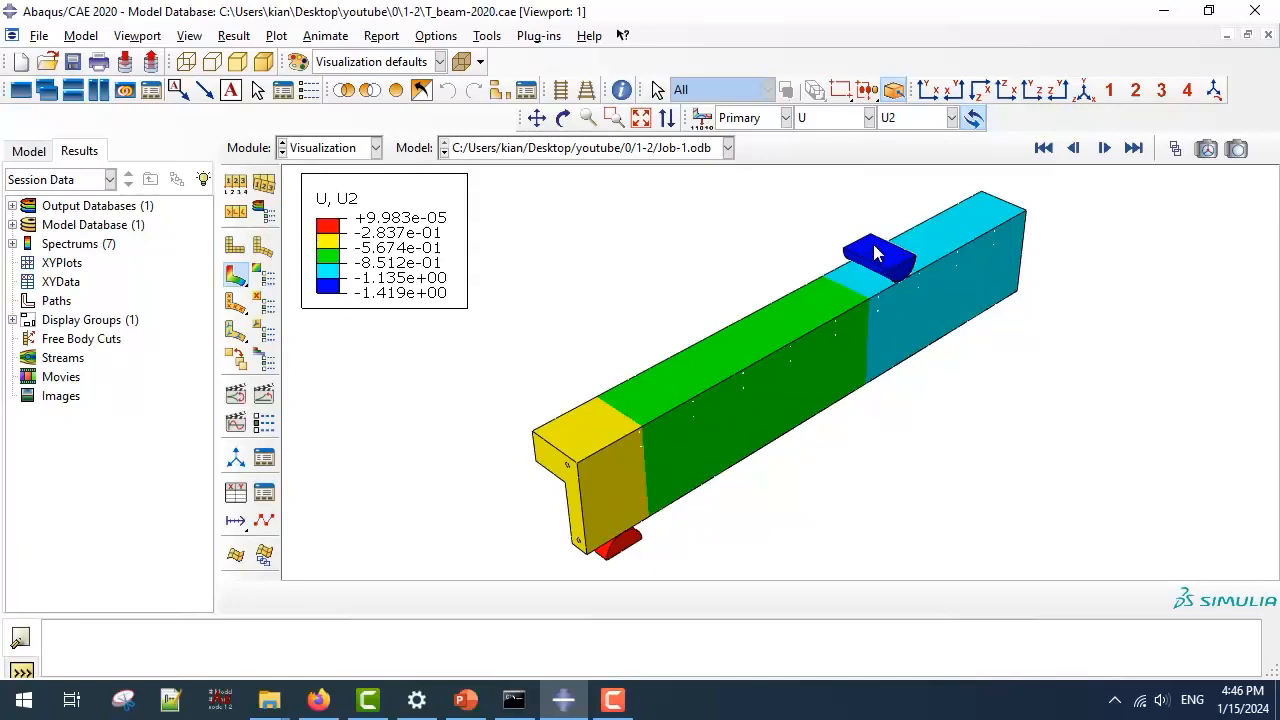
# Change the contour plot's color spectrum to Reversed rainbow.
pyautogui.click(265, 277)
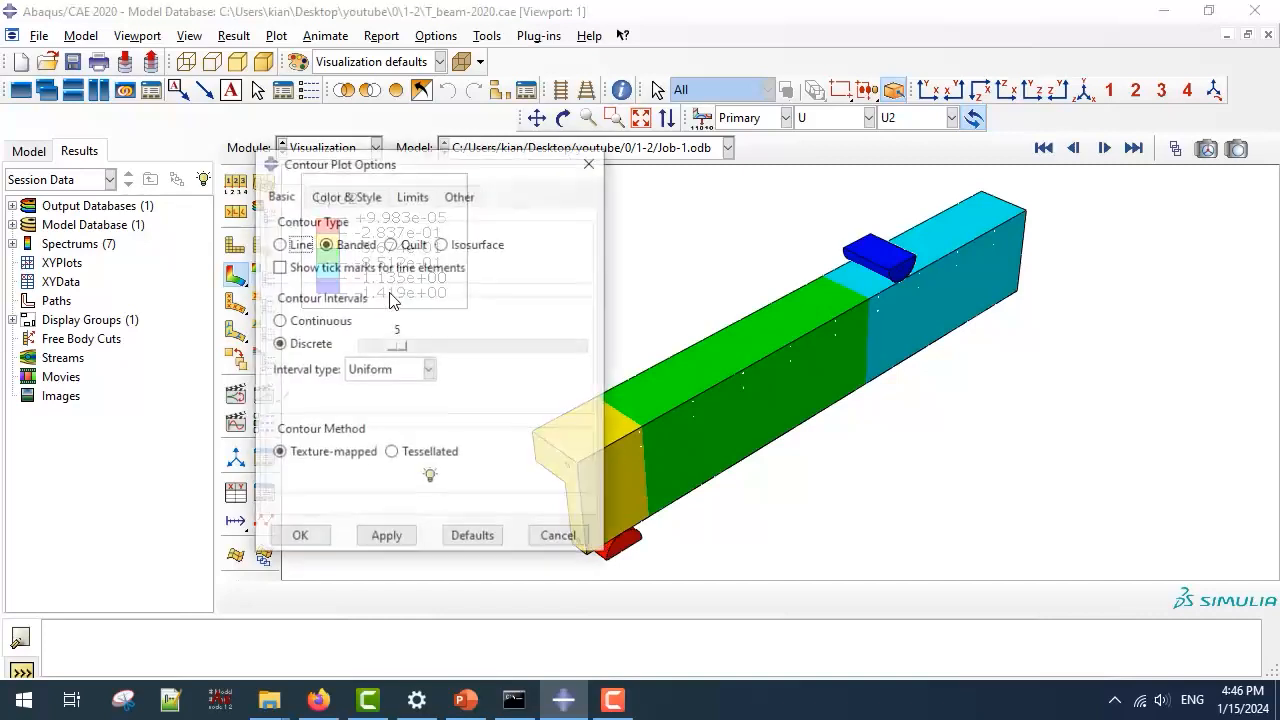
pyautogui.click(380, 198)
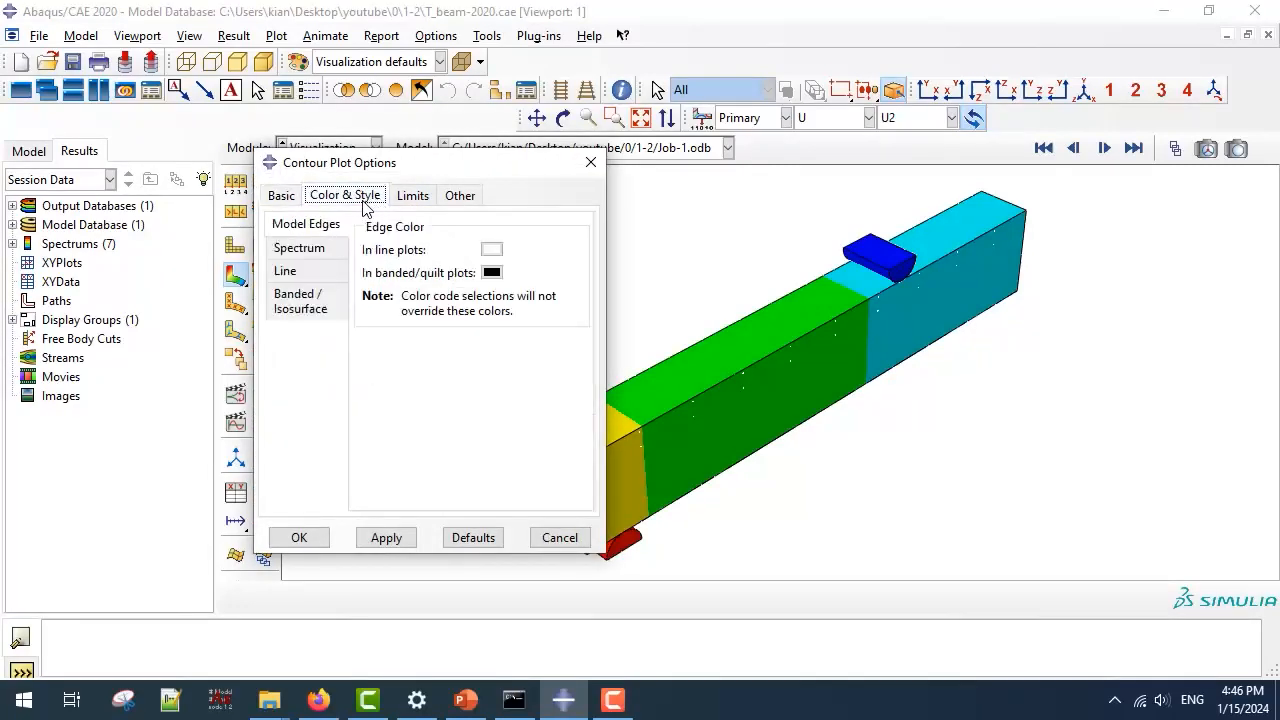
pyautogui.click(316, 250)
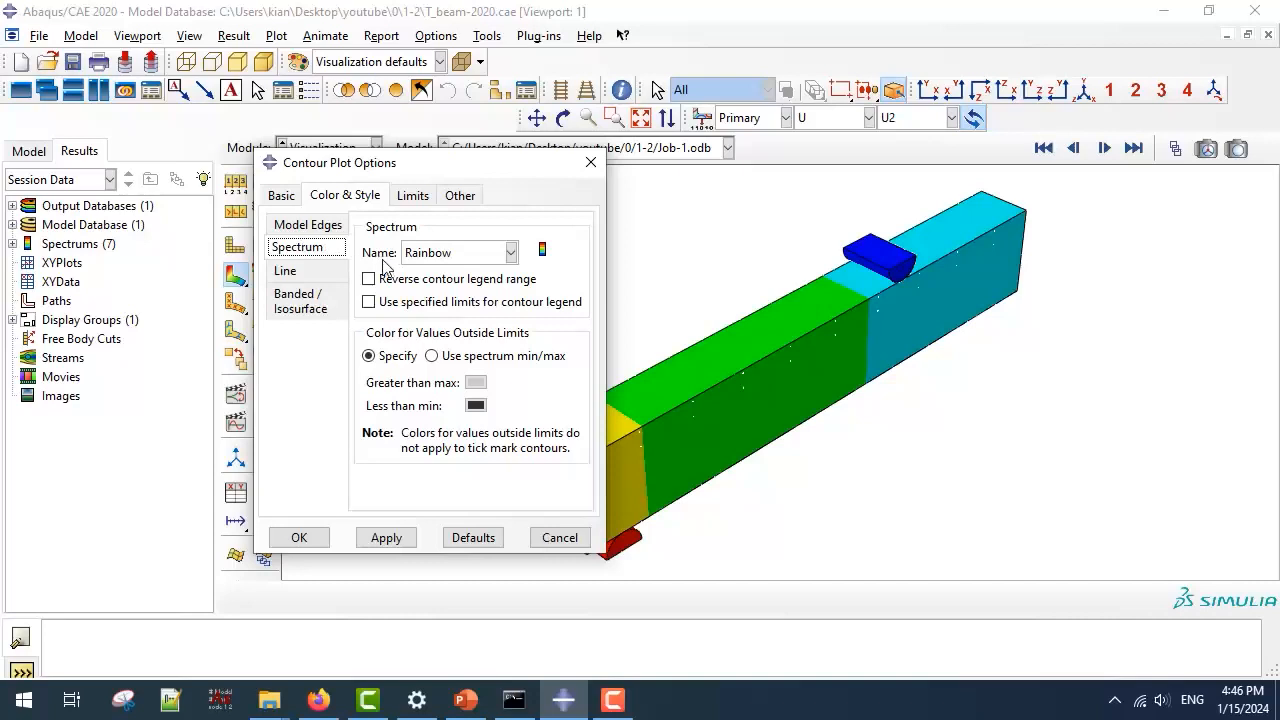
pyautogui.click(450, 256)
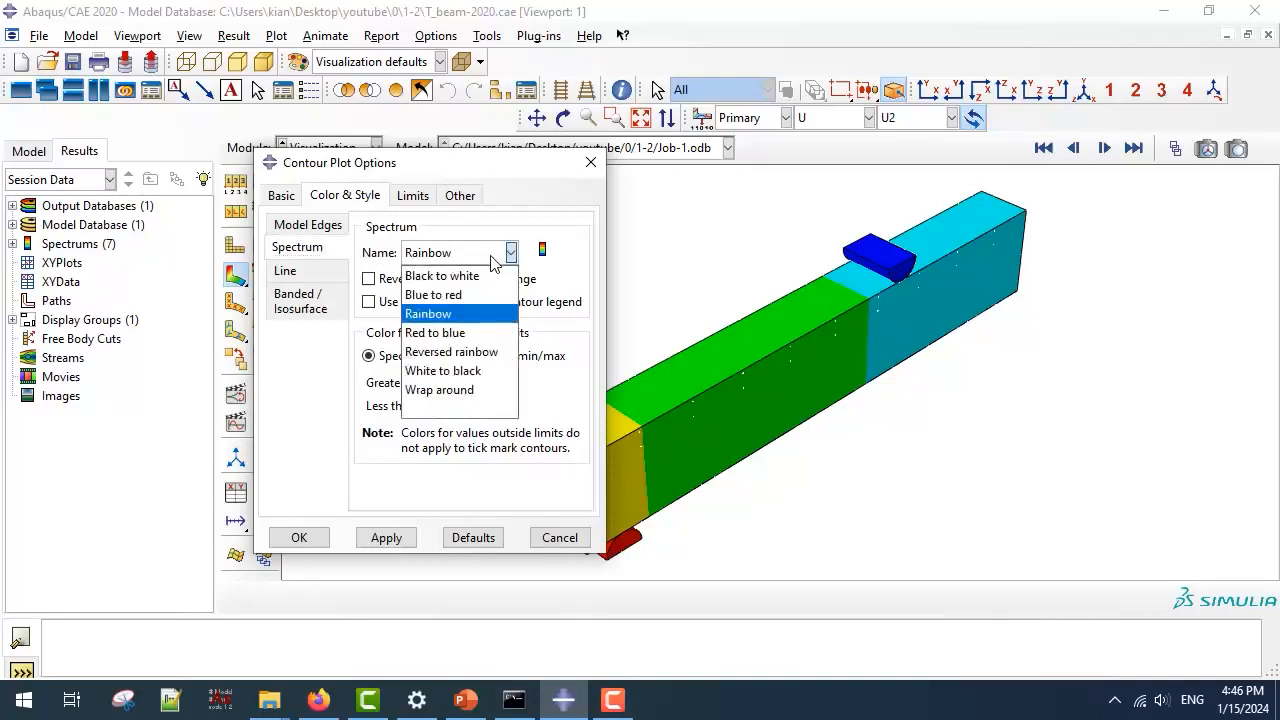
pyautogui.click(494, 357)
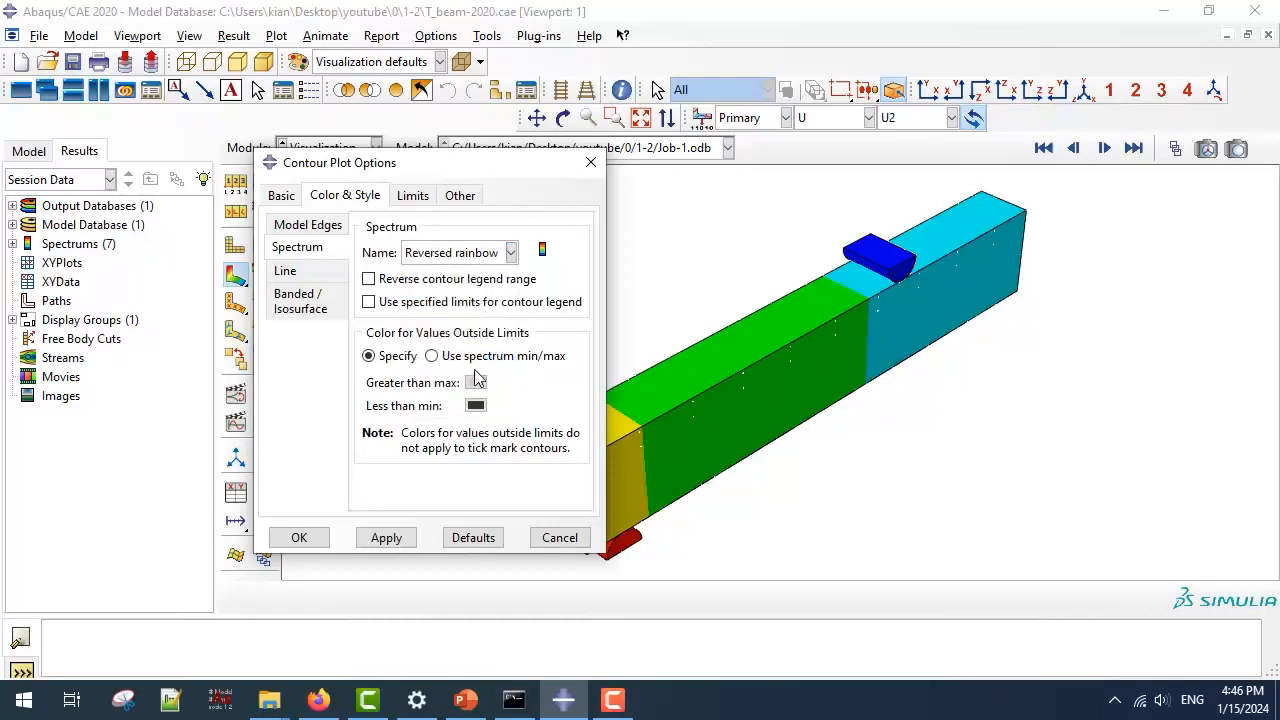
pyautogui.click(386, 537)
pyautogui.click(296, 536)
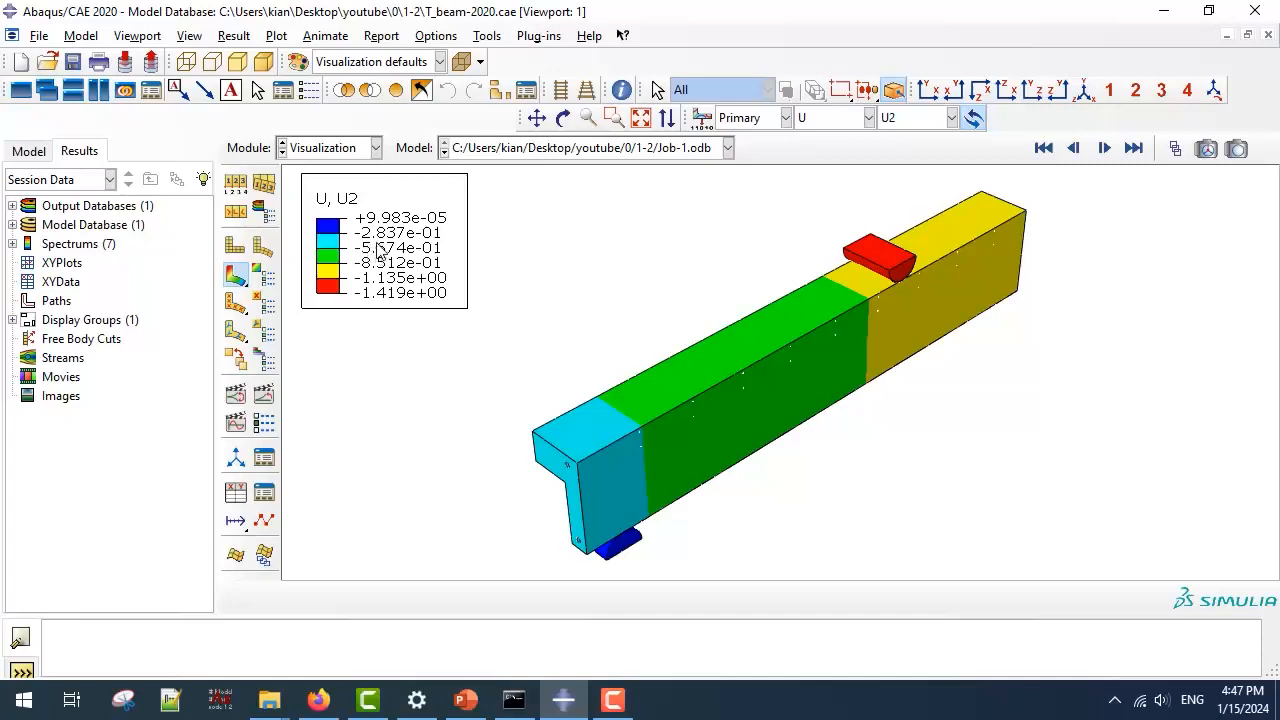
# Change the contour legend's font to Calibri in the viewport annotation options.
pyautogui.click(138, 36)
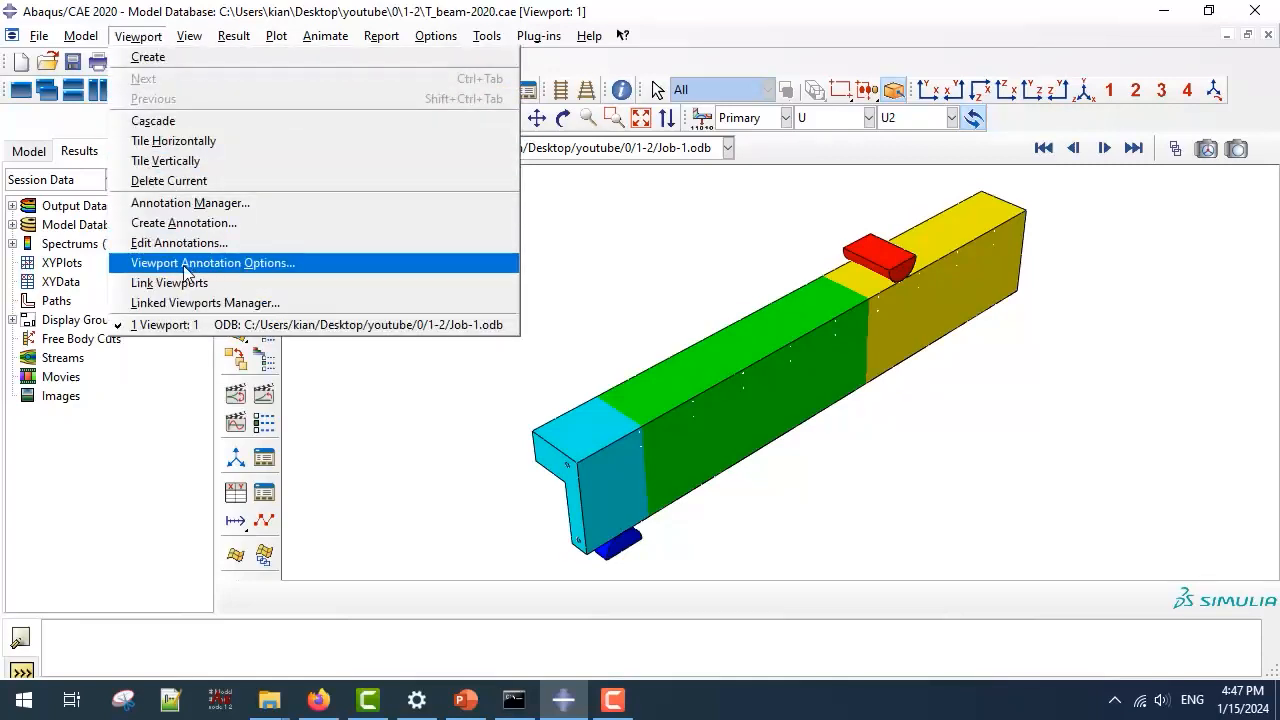
pyautogui.click(275, 265)
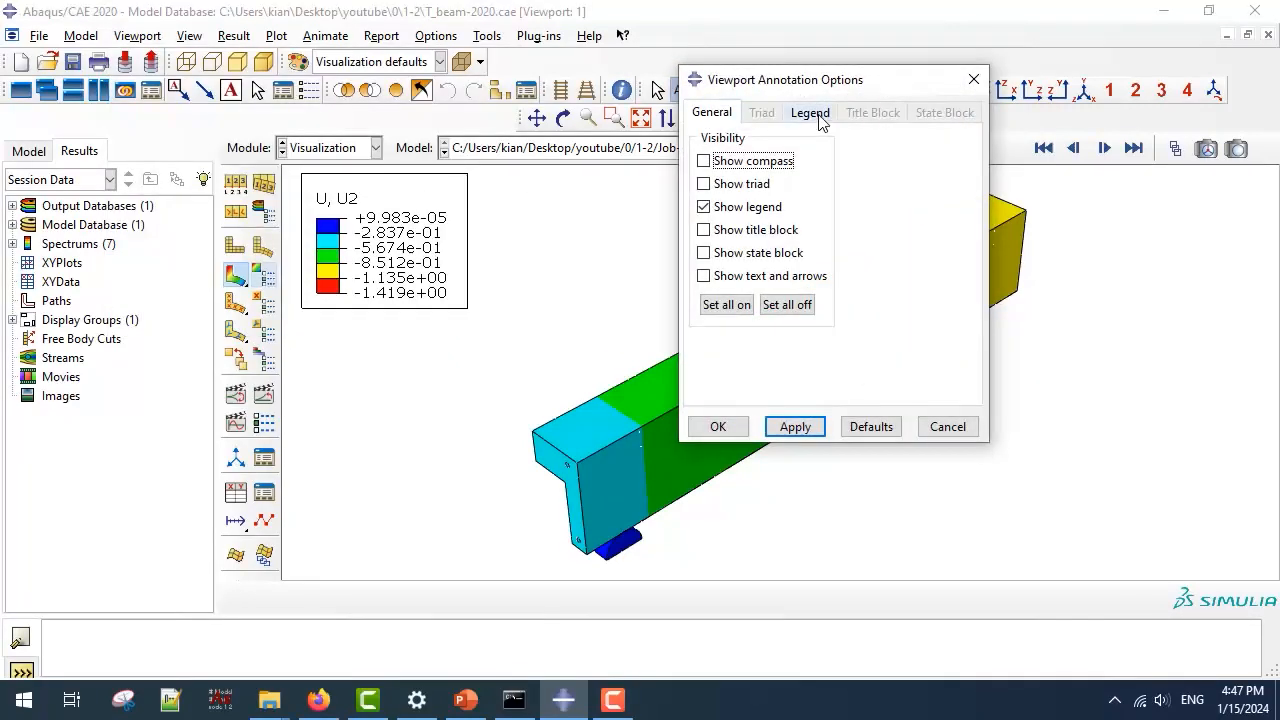
pyautogui.click(810, 113)
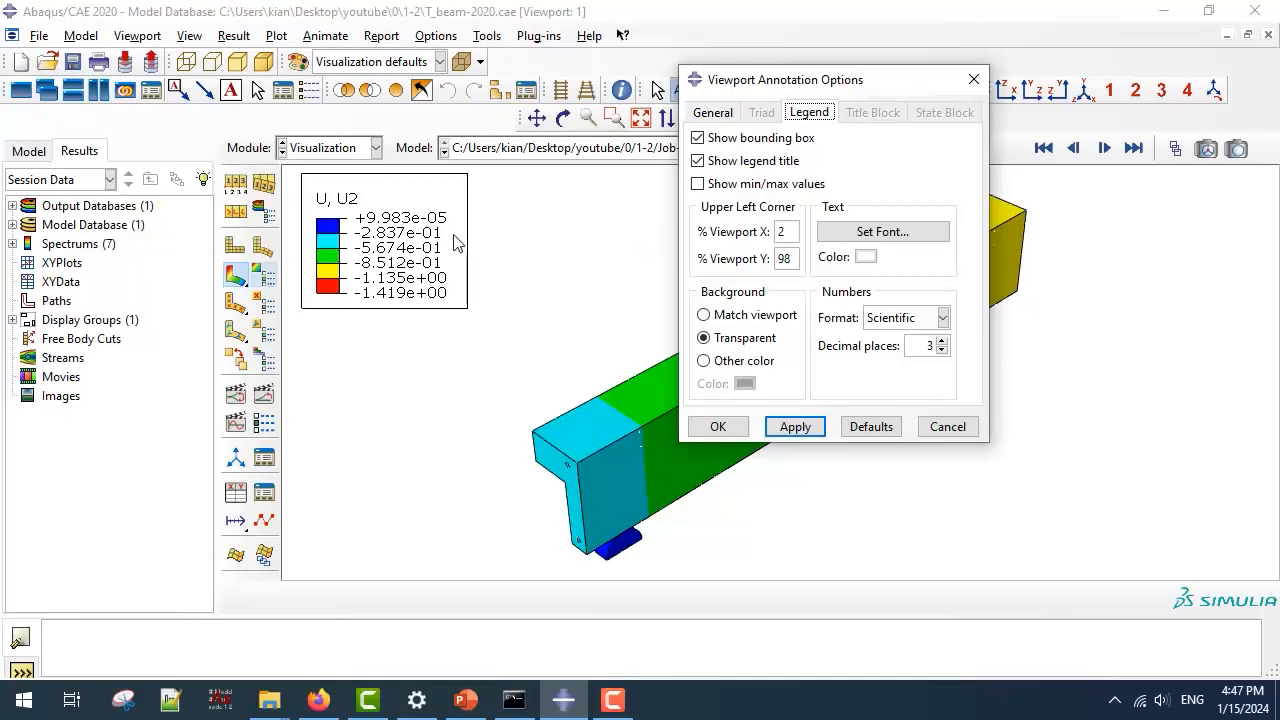
pyautogui.moveTo(785, 234); pyautogui.dragTo(773, 234)
pyautogui.doubleClick(780, 231)
pyautogui.click(537, 118)
pyautogui.moveTo(648, 440); pyautogui.dragTo(473, 437)
pyautogui.click(884, 231)
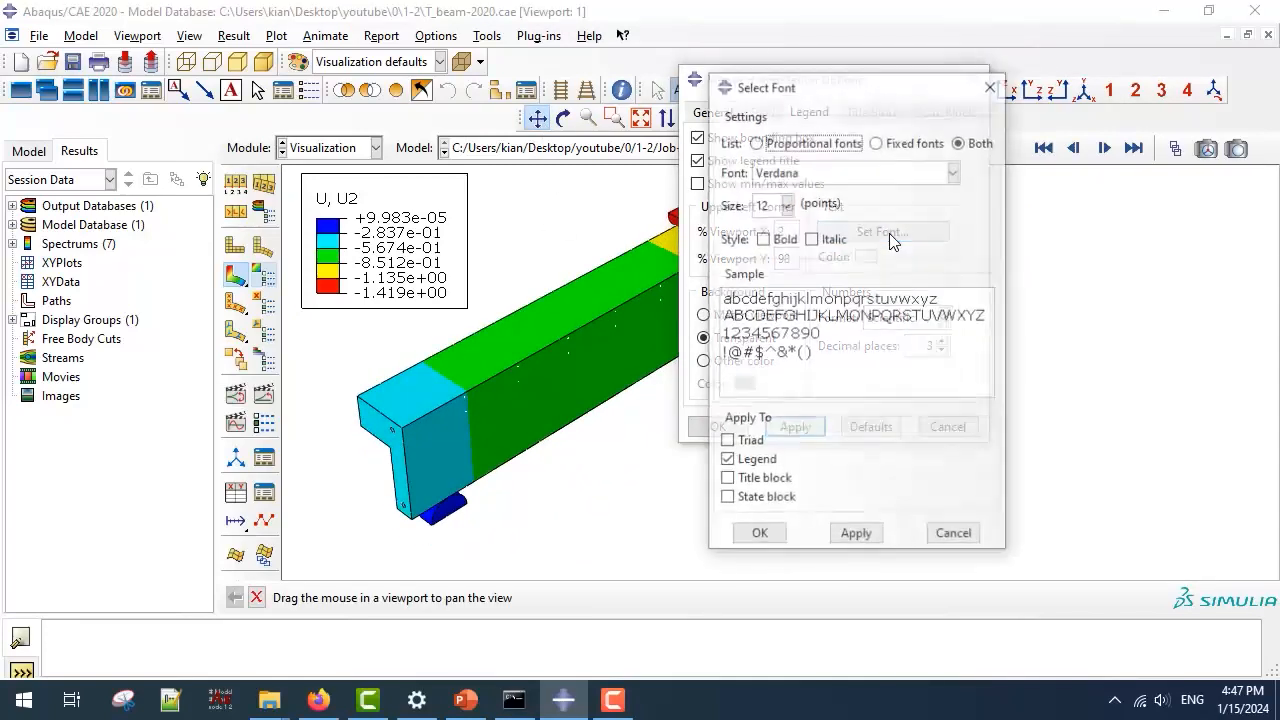
pyautogui.click(953, 172)
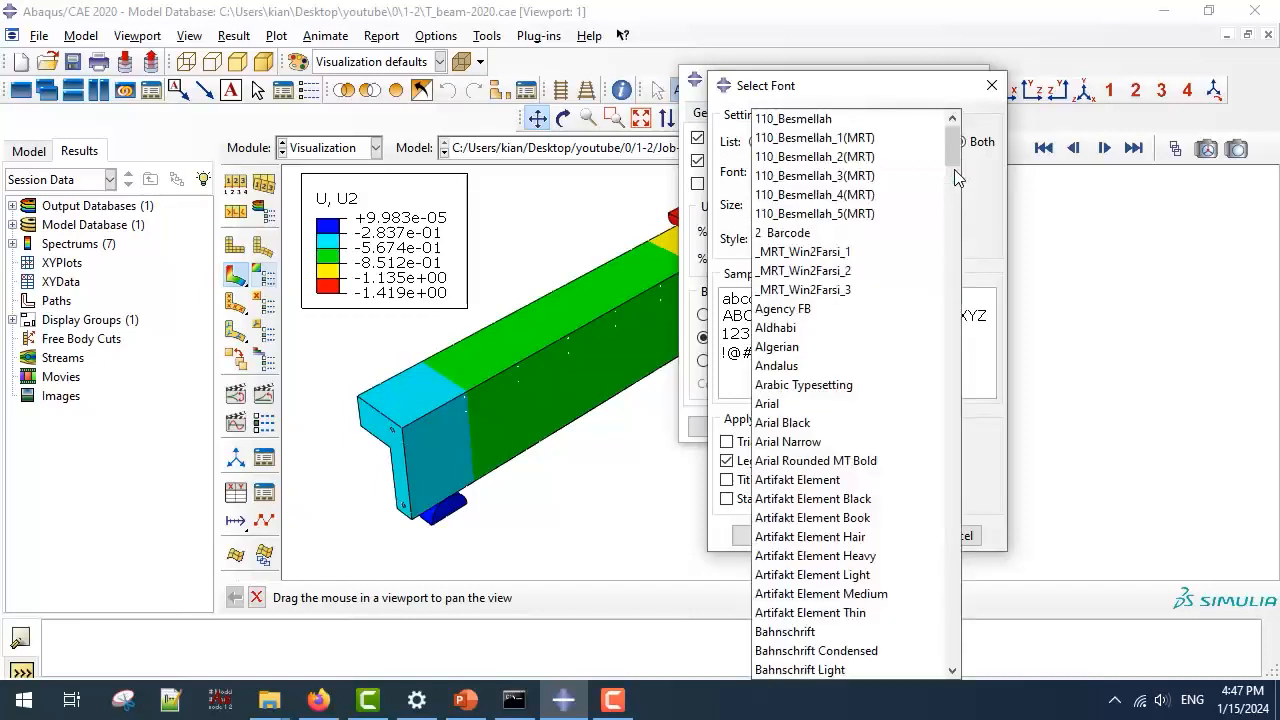
pyautogui.moveTo(950, 157); pyautogui.dragTo(952, 252)
pyautogui.scroll(1, 876, 290)
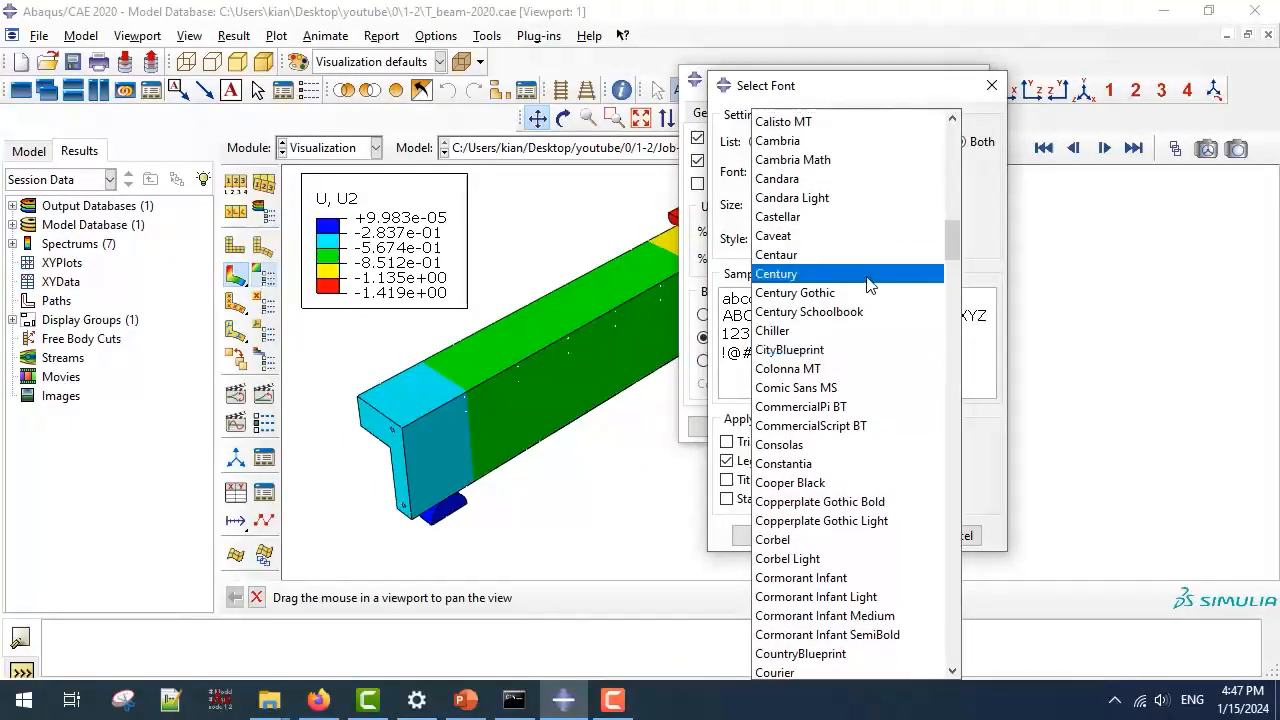
pyautogui.scroll(6, 850, 375)
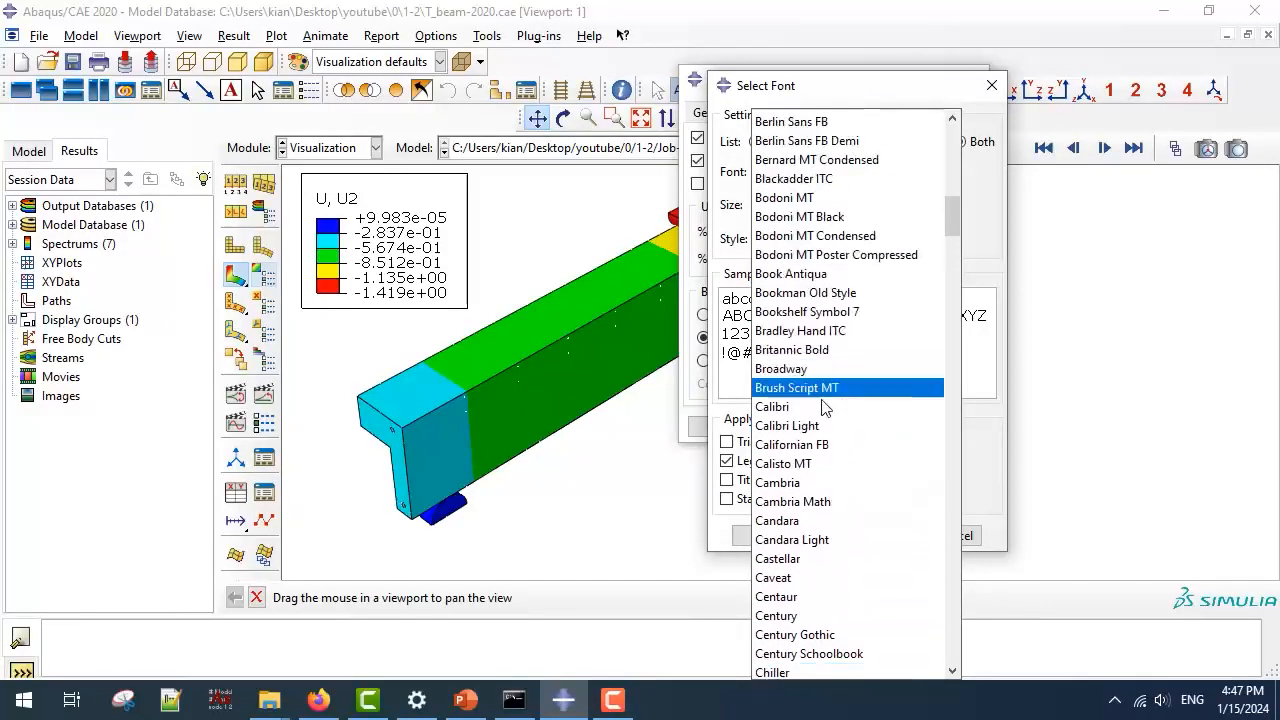
pyautogui.click(807, 400)
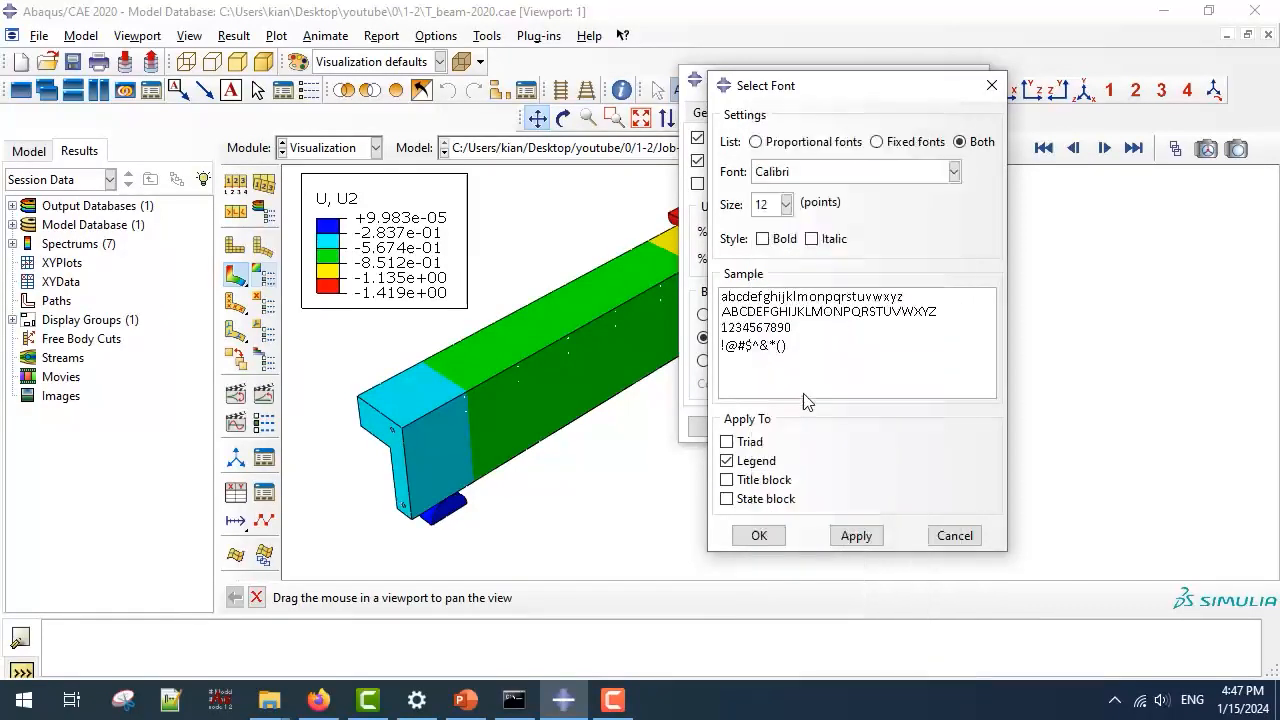
# Set the legend font to 14 points bold and apply it to the legend only.
pyautogui.click(786, 204)
pyautogui.click(770, 274)
pyautogui.click(763, 239)
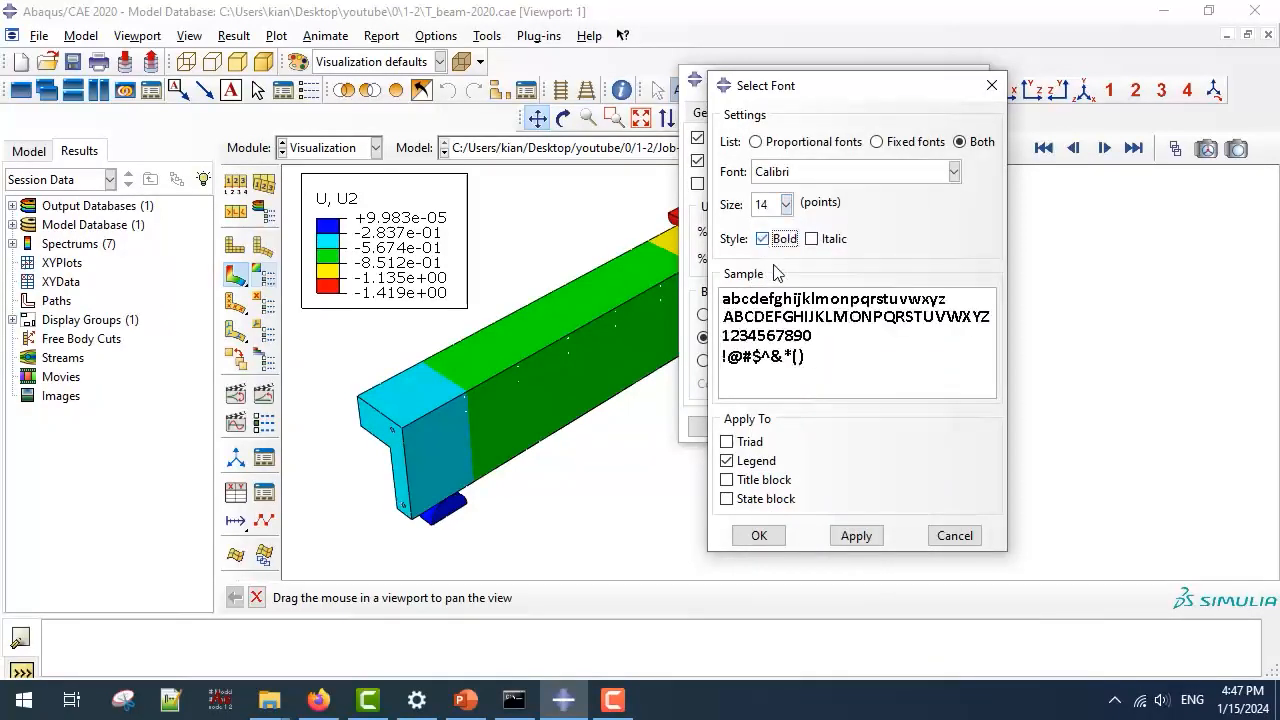
pyautogui.click(855, 535)
pyautogui.click(757, 535)
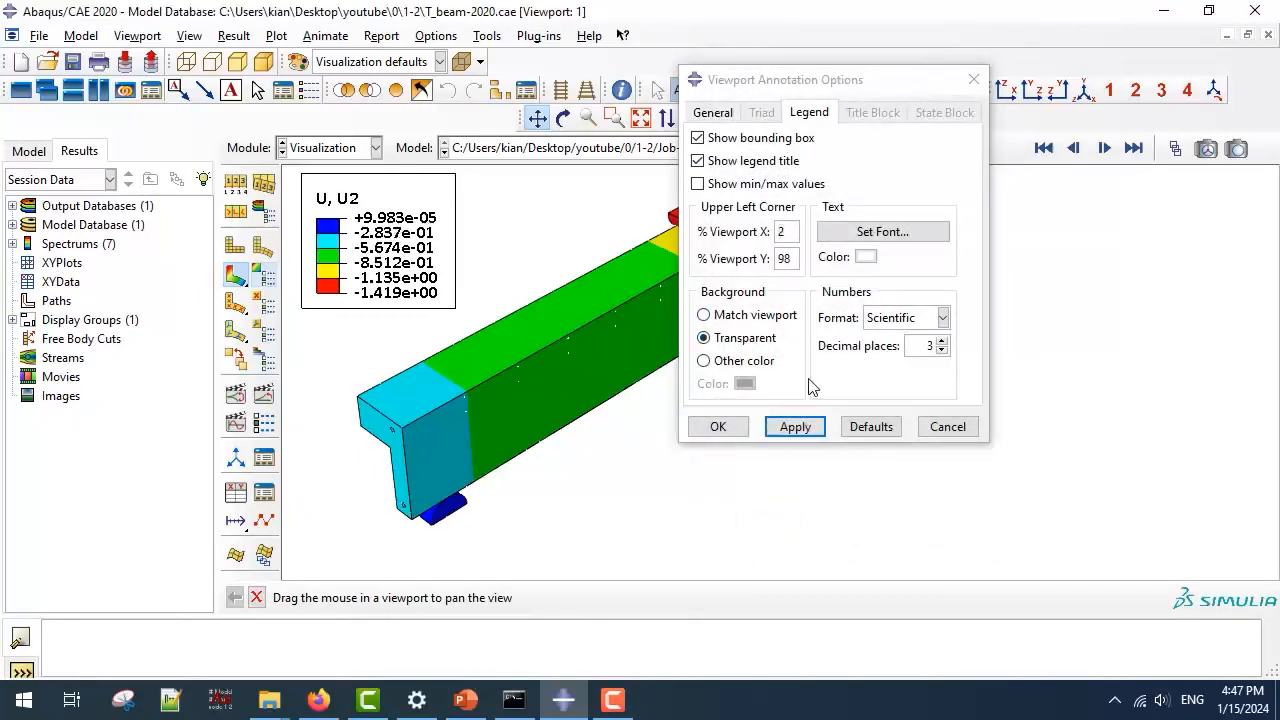
# Switch the U2 legend's number format to Fixed with 3 decimal places.
pyautogui.click(940, 317)
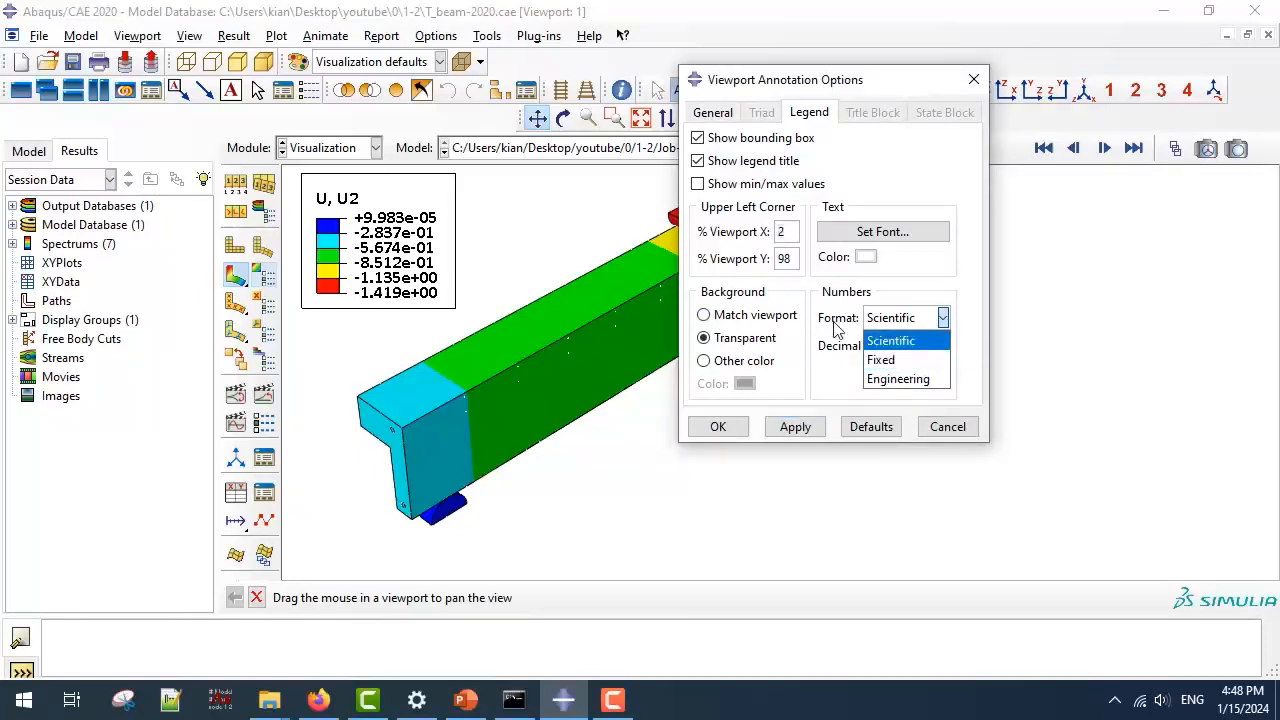
pyautogui.click(880, 360)
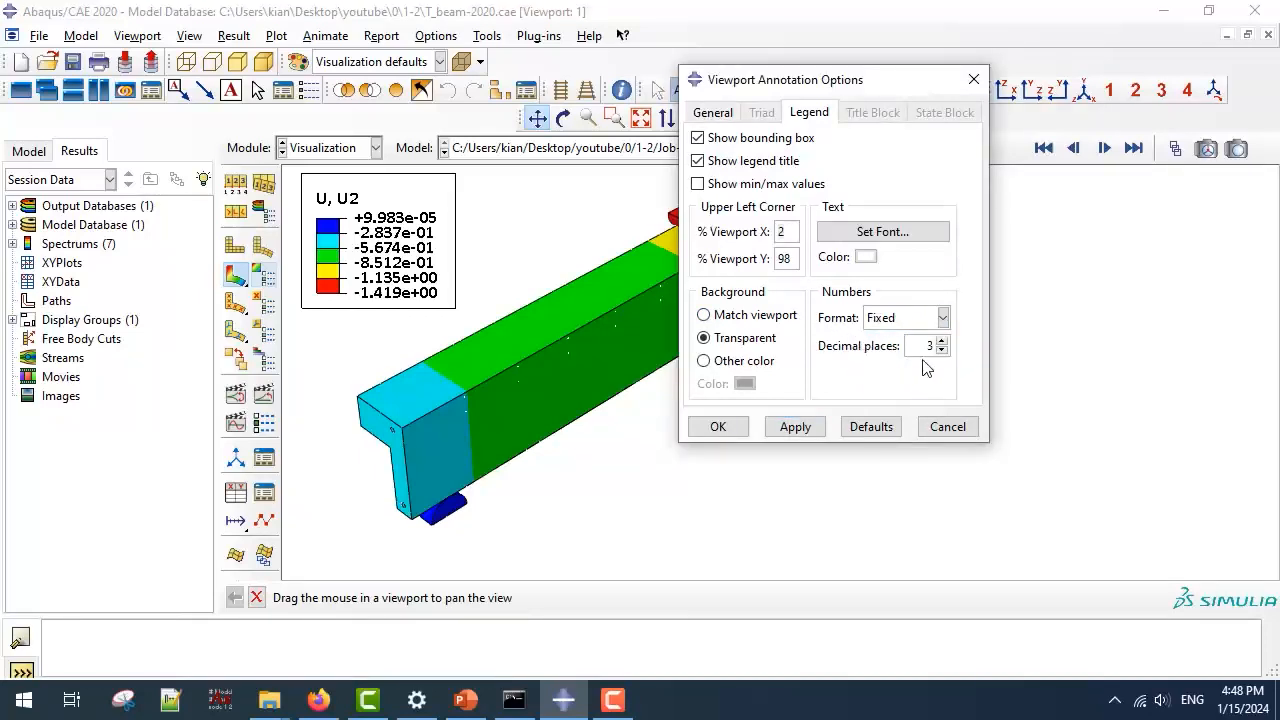
pyautogui.click(812, 426)
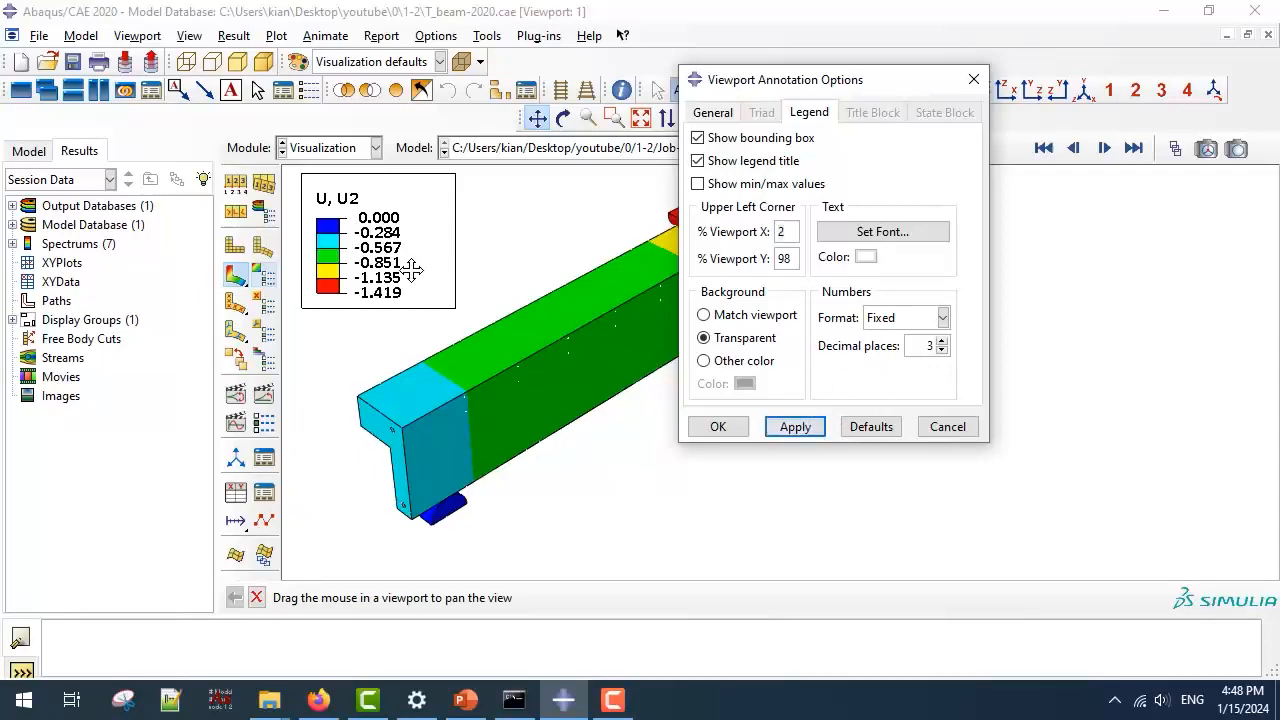
pyautogui.click(722, 426)
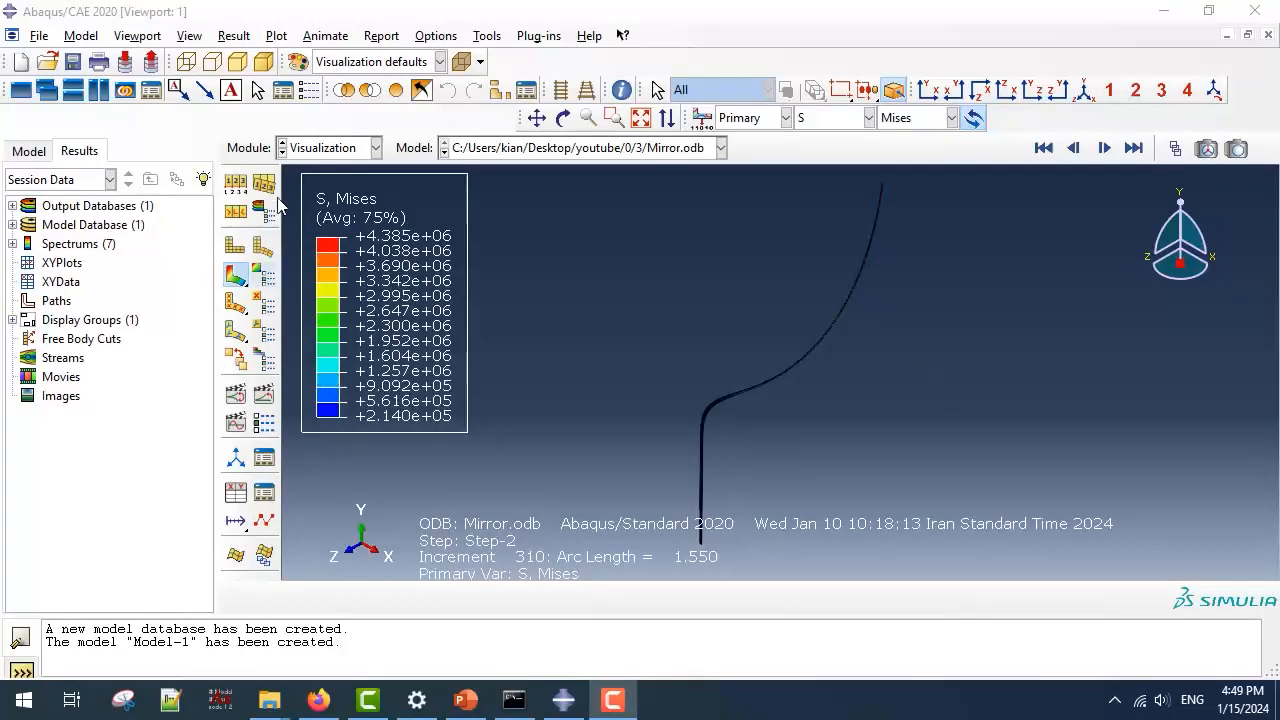
# Hide the compass, triad, title block, state block, and text and arrows for the Mirror.odb viewport, keeping the legend.
pyautogui.click(137, 36)
pyautogui.click(212, 263)
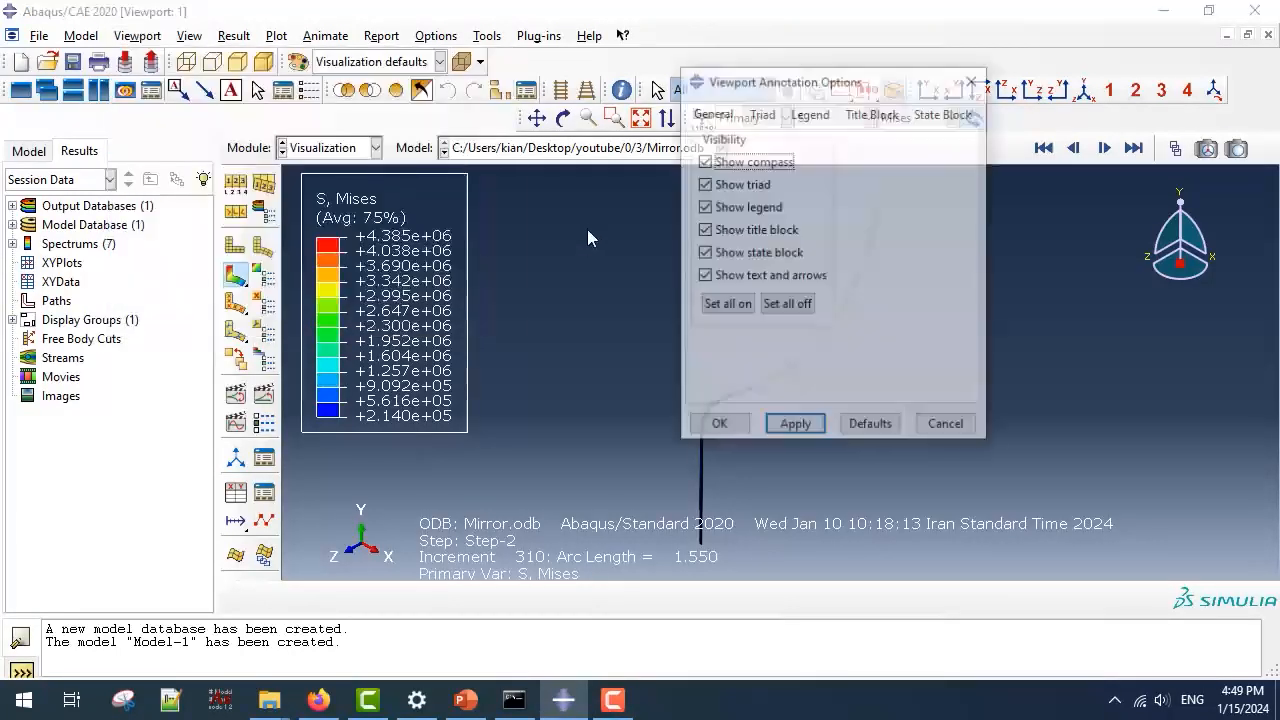
pyautogui.click(752, 162)
pyautogui.click(752, 184)
pyautogui.click(755, 230)
pyautogui.click(757, 253)
pyautogui.click(770, 276)
# Set the Mises stress legend's number format to Fixed and apply the annotation options.
pyautogui.click(812, 116)
pyautogui.click(905, 318)
pyautogui.click(884, 351)
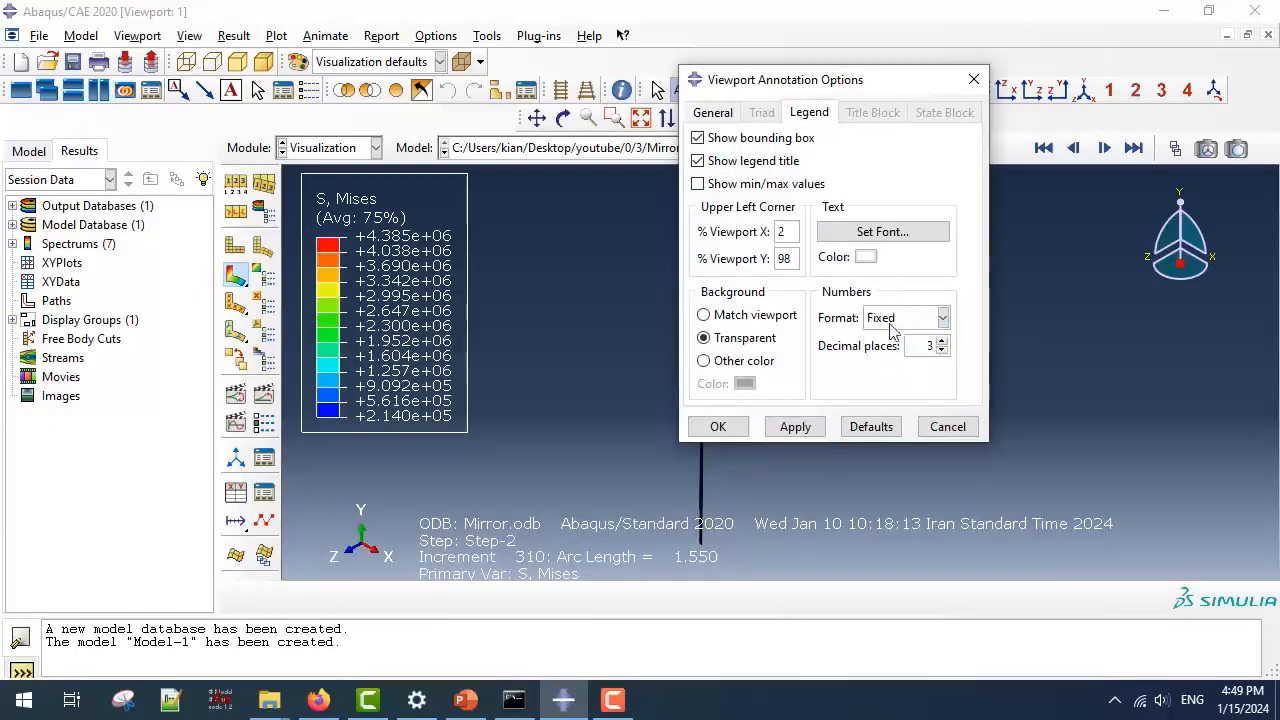
pyautogui.click(718, 425)
# Give the Mises legend a custom amber-yellow background color.
pyautogui.click(133, 36)
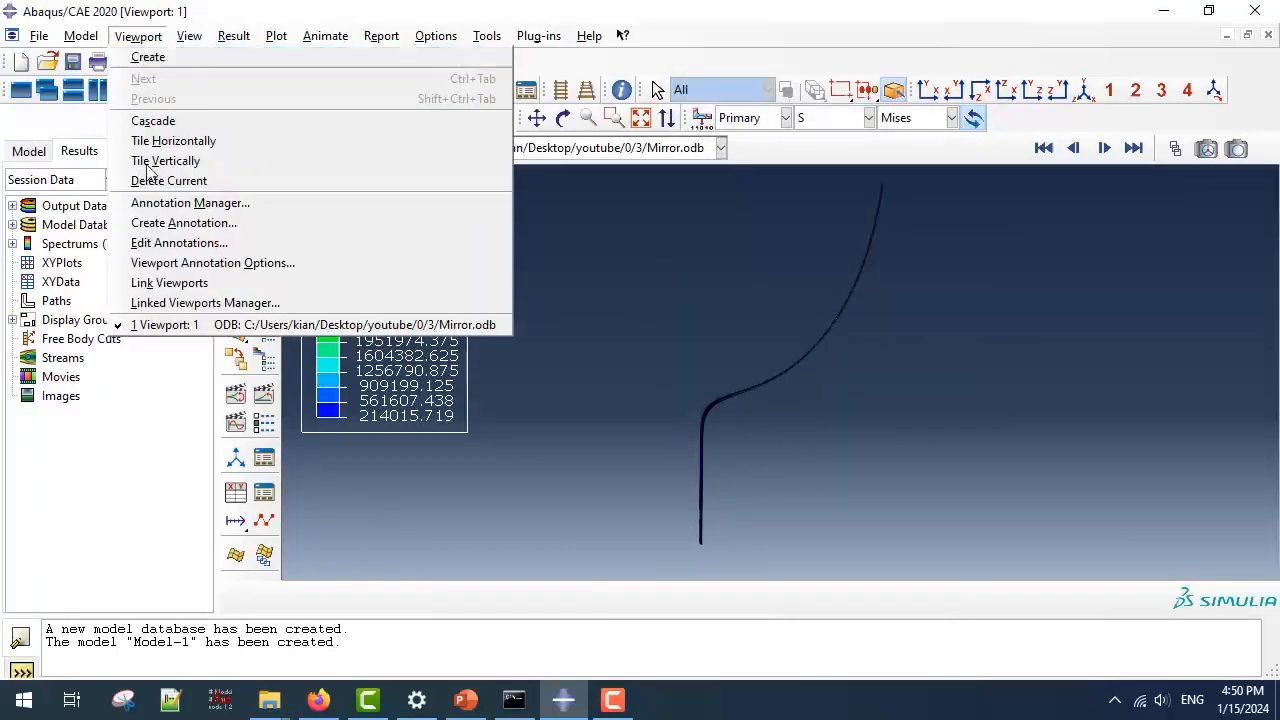
pyautogui.click(210, 257)
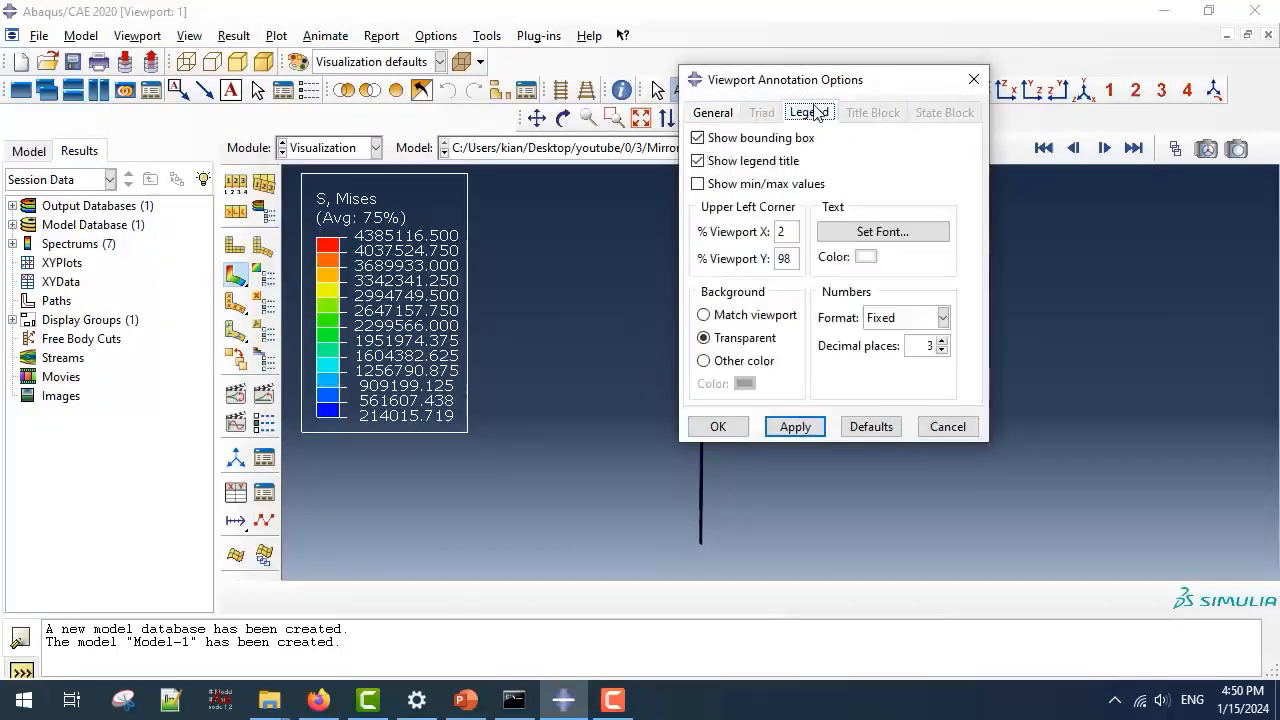
pyautogui.click(745, 361)
pyautogui.click(744, 383)
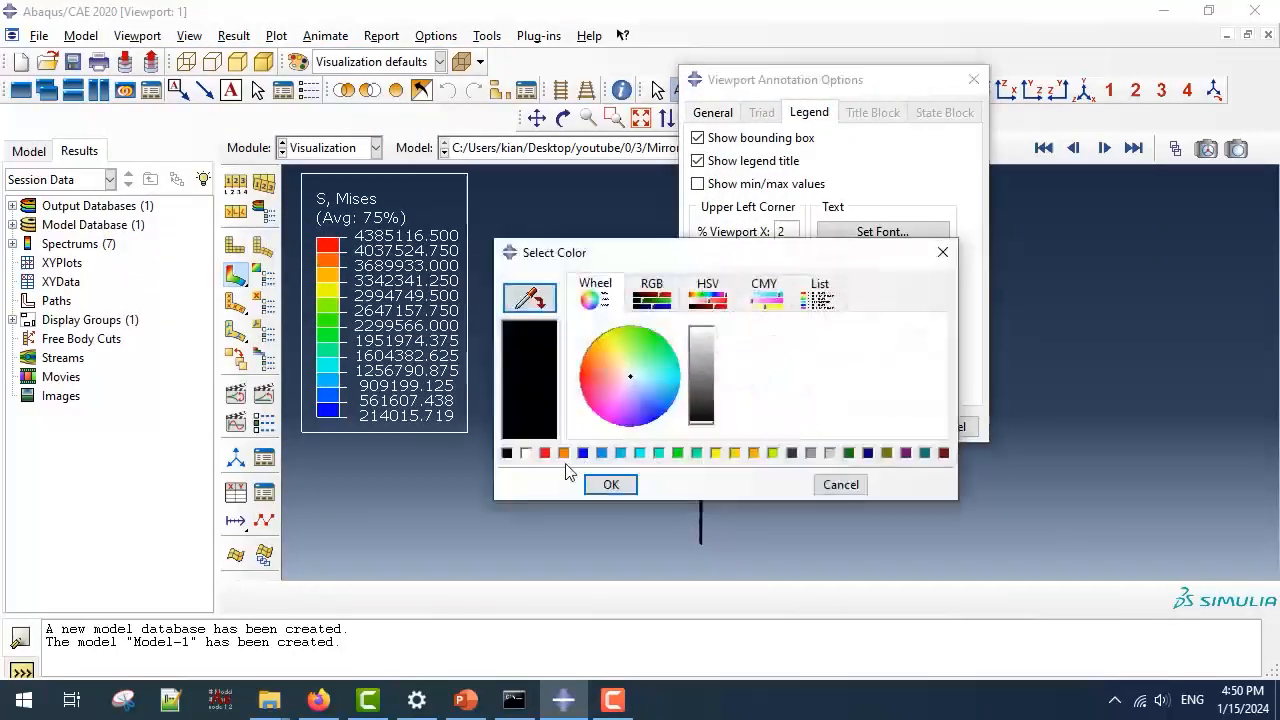
pyautogui.click(735, 453)
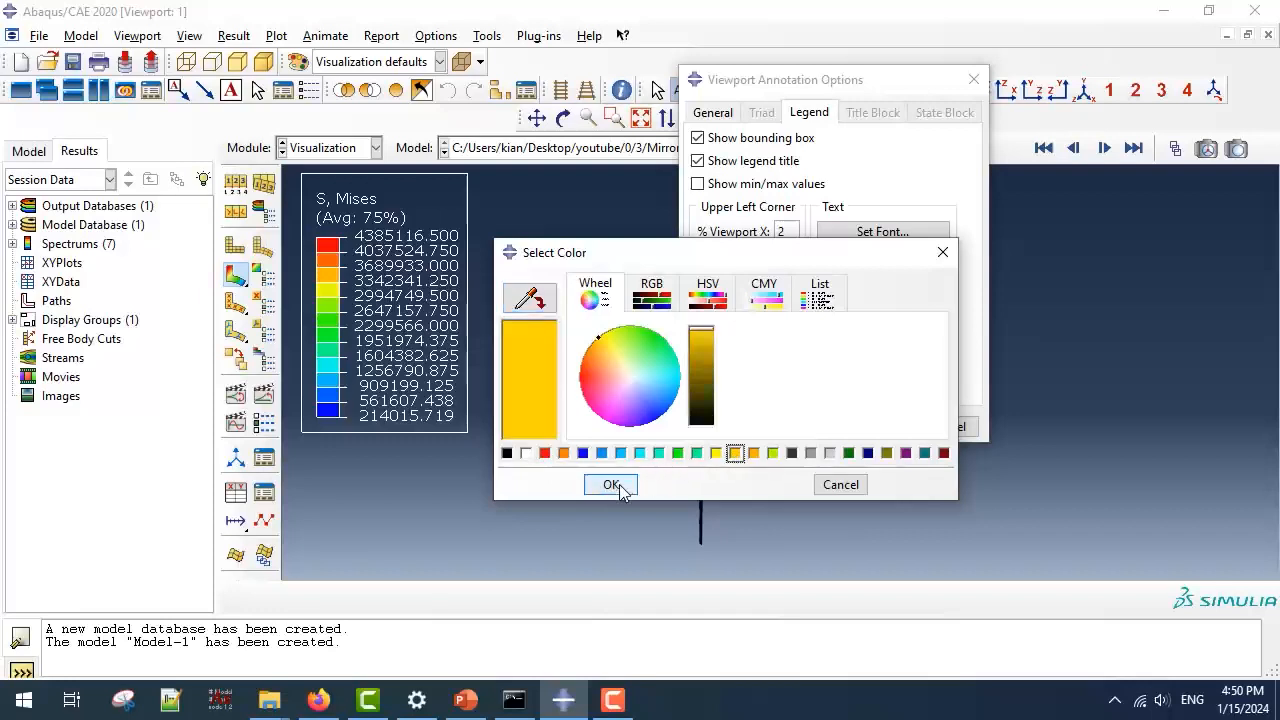
pyautogui.click(611, 484)
pyautogui.click(793, 427)
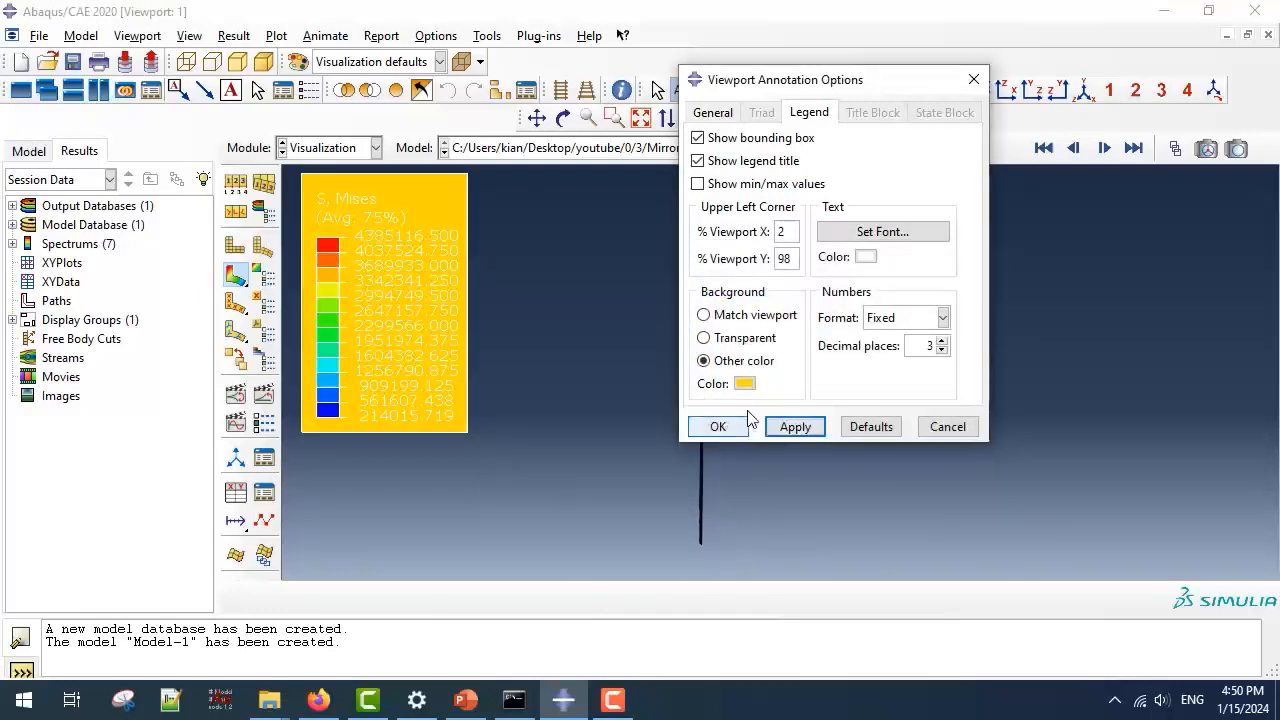
# Lighten the legend's background to a pale yellow and accept the annotation options.
pyautogui.click(745, 384)
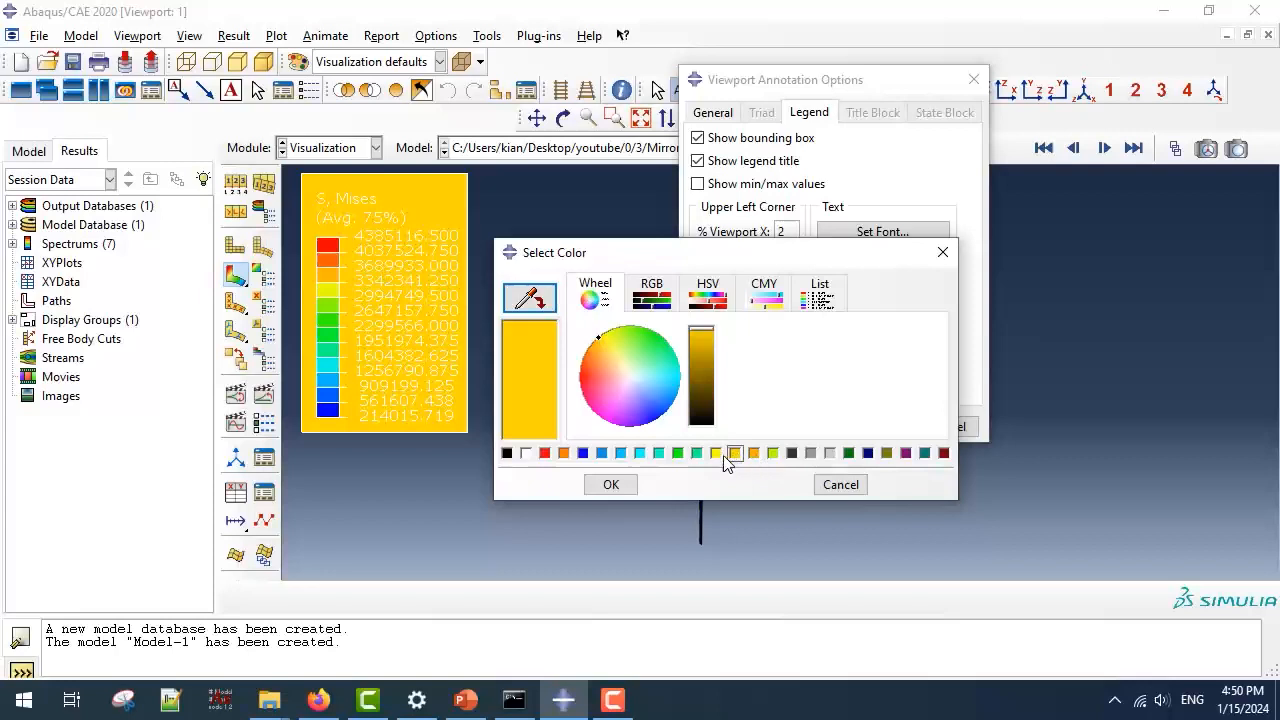
pyautogui.click(616, 363)
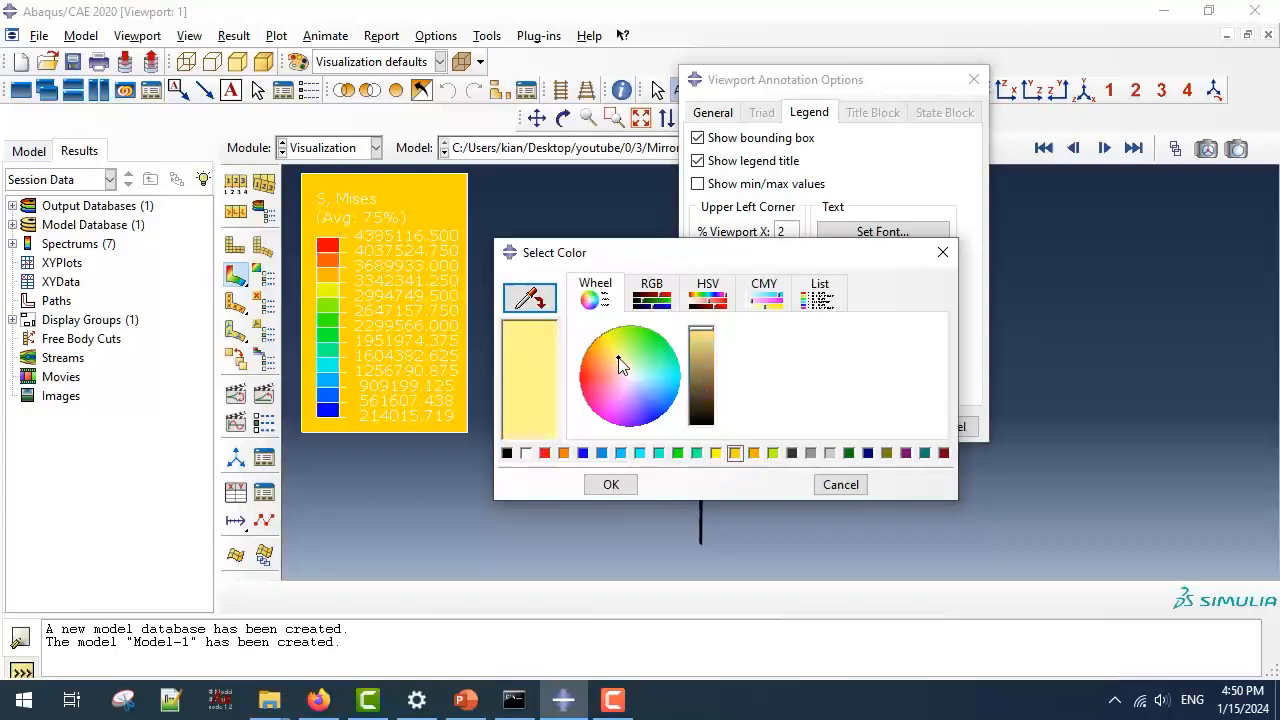
pyautogui.click(611, 484)
pyautogui.click(795, 427)
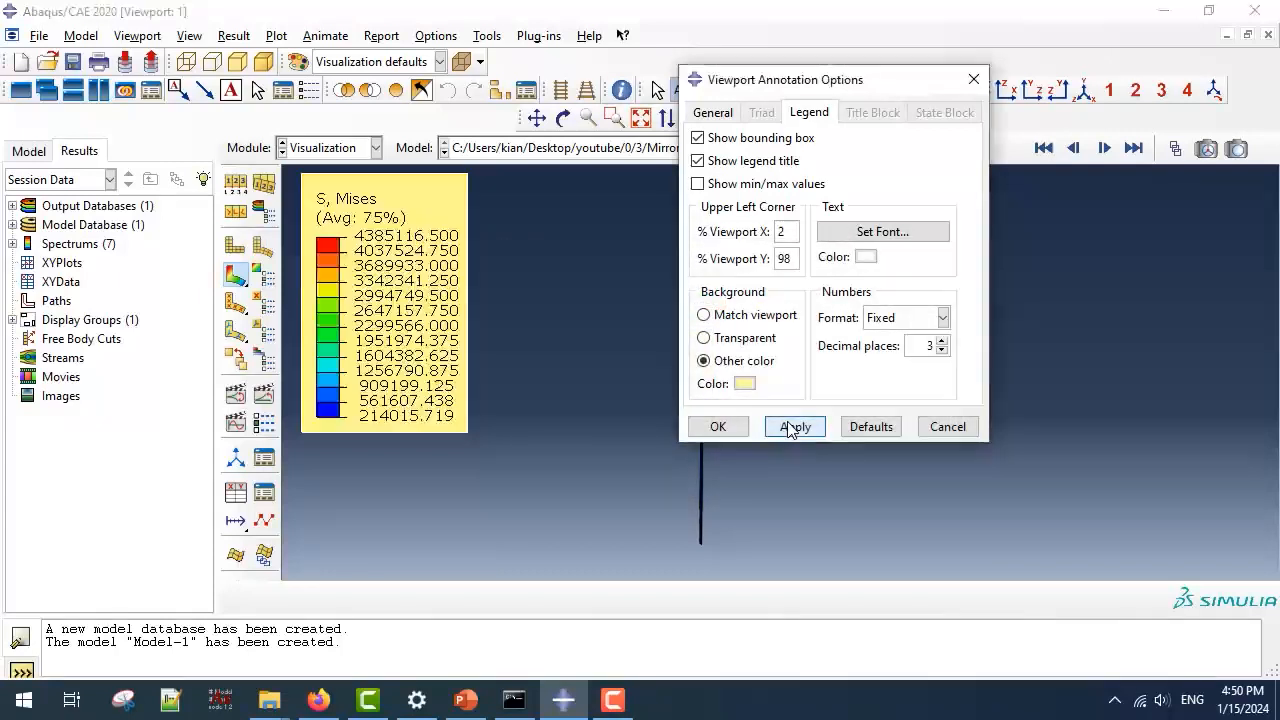
pyautogui.click(730, 427)
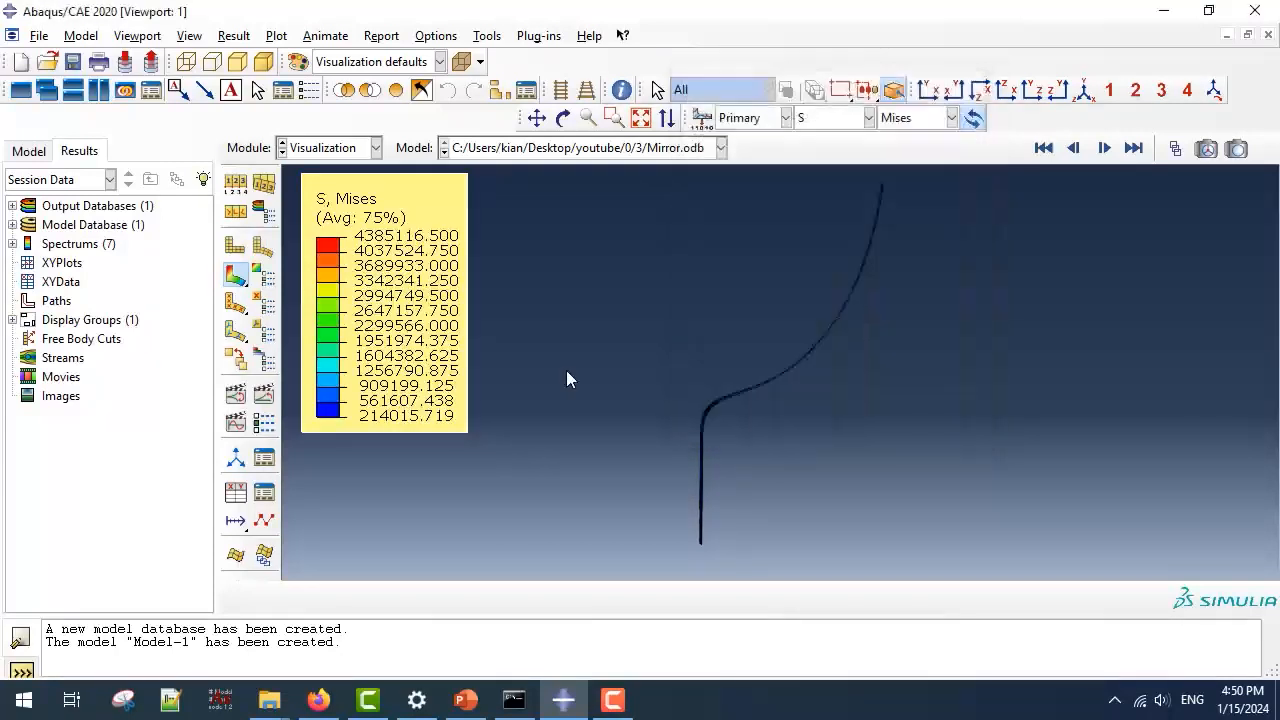
# Reduce the Mises contour plot to 5 discrete intervals.
pyautogui.click(263, 276)
pyautogui.click(393, 347)
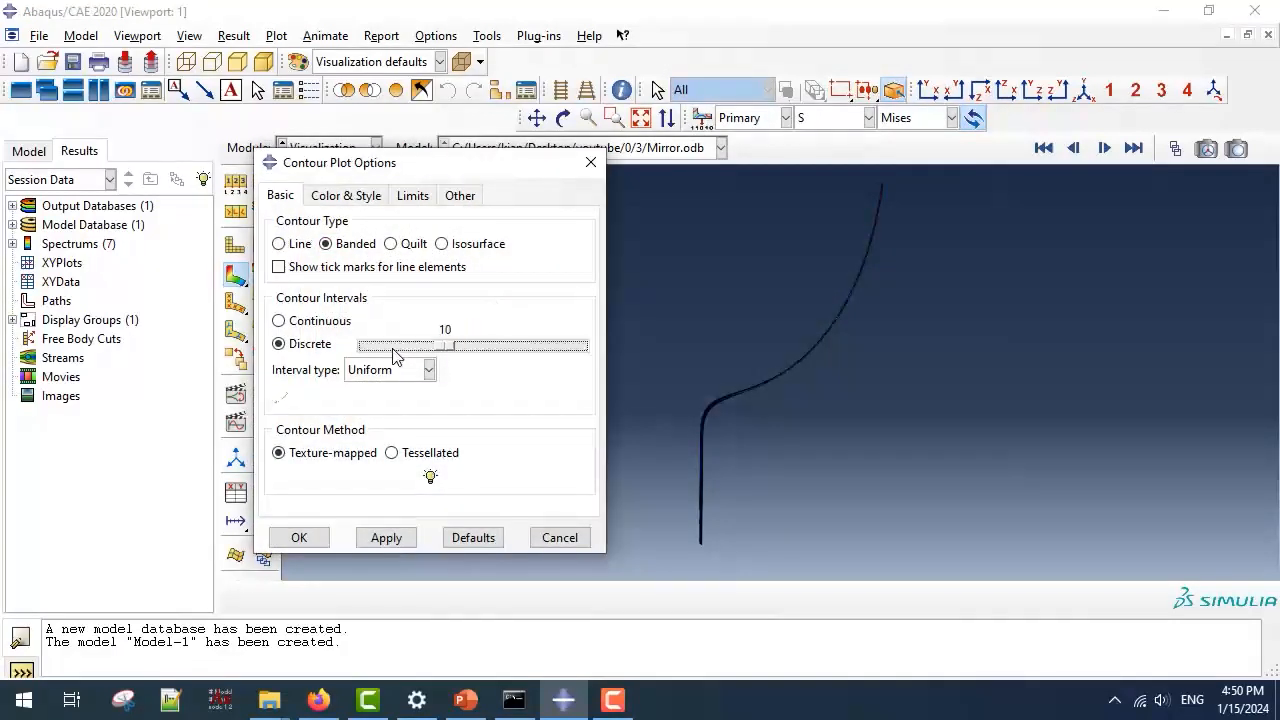
pyautogui.click(393, 350)
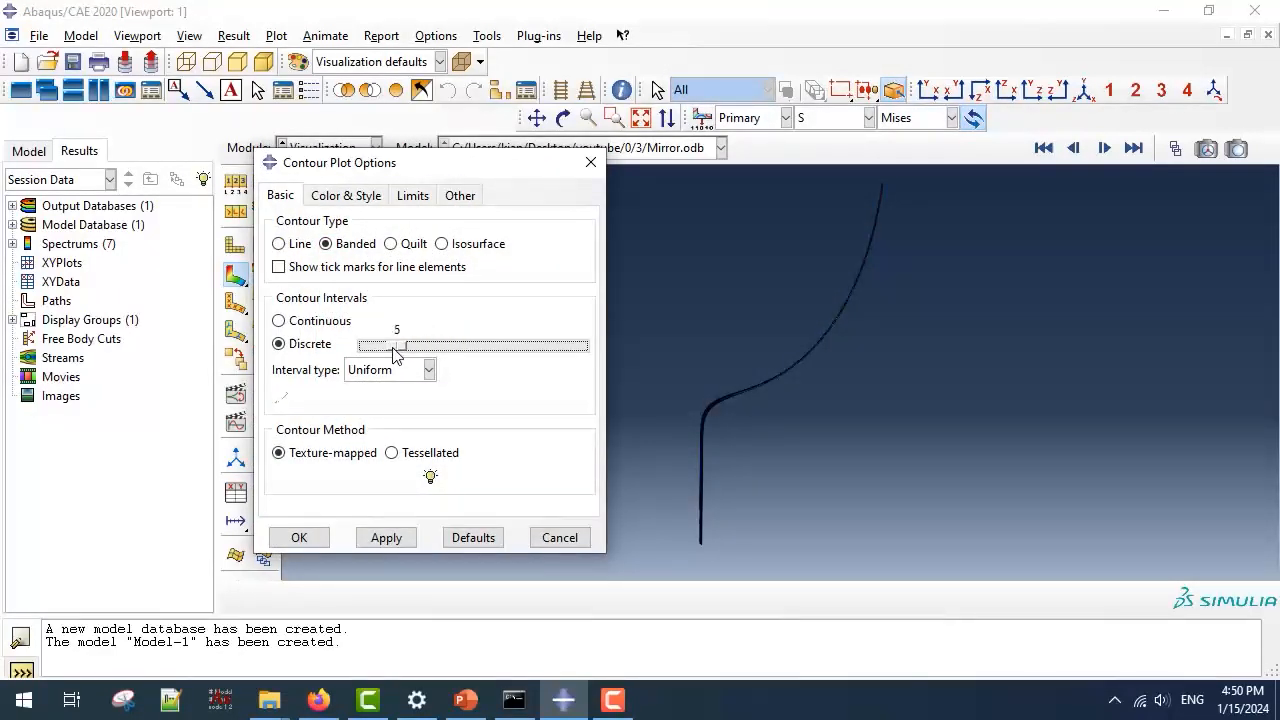
pyautogui.click(305, 536)
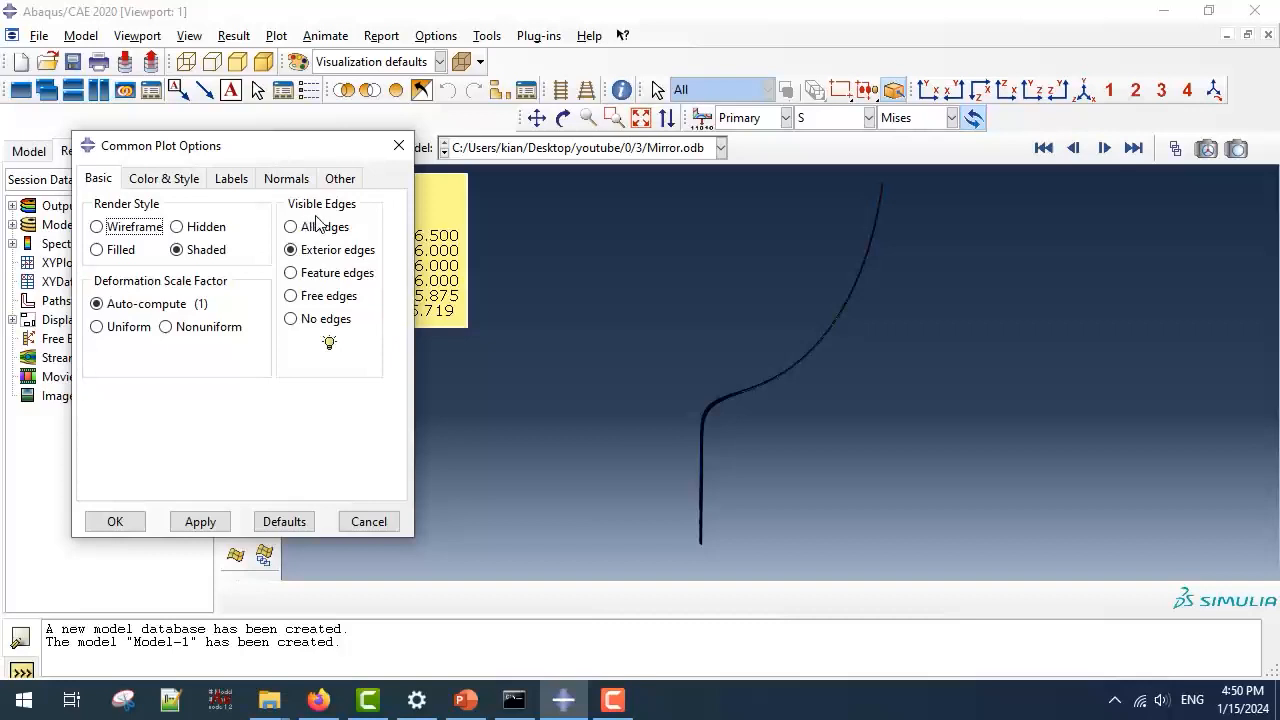
# Limit the visible edges of the Mirror.odb model to feature edges in the common plot options.
pyautogui.keyDown('ctrl'); pyautogui.keyDown('alt'); pyautogui.moveTo(910, 174); pyautogui.dragTo(836, 226); pyautogui.keyUp('alt'); pyautogui.keyUp('ctrl')
pyautogui.click(330, 272)
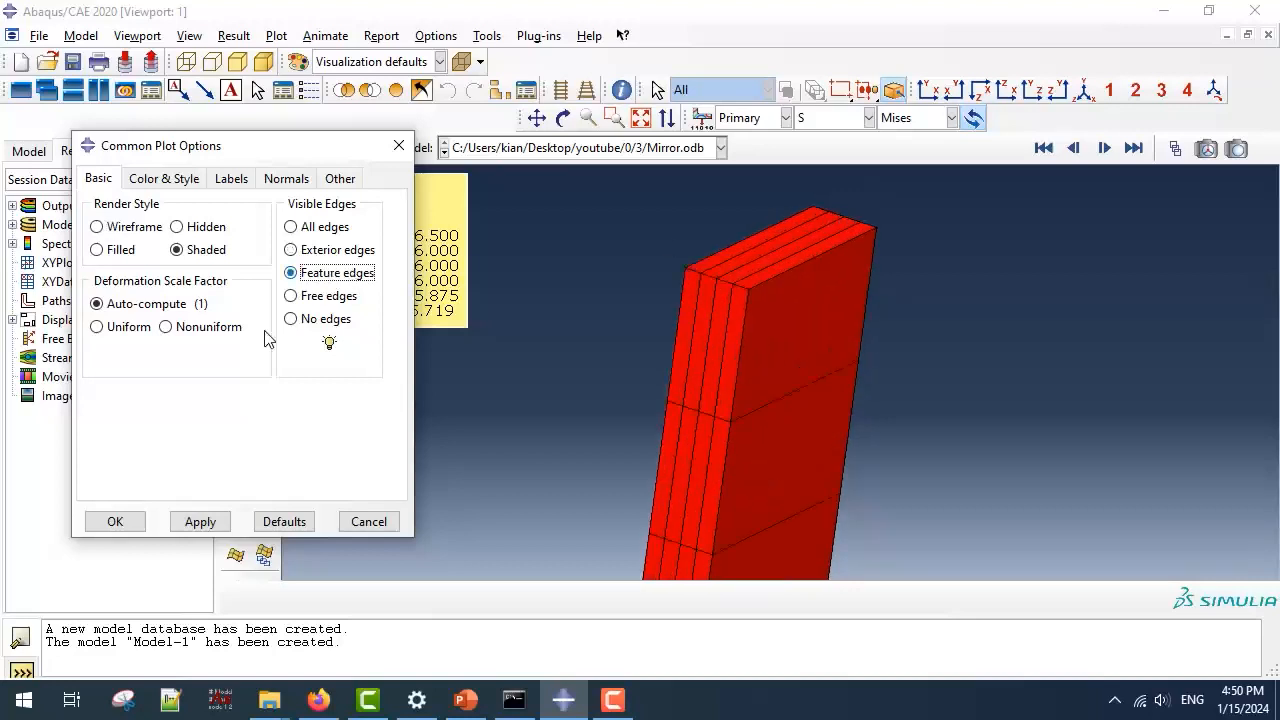
pyautogui.click(132, 526)
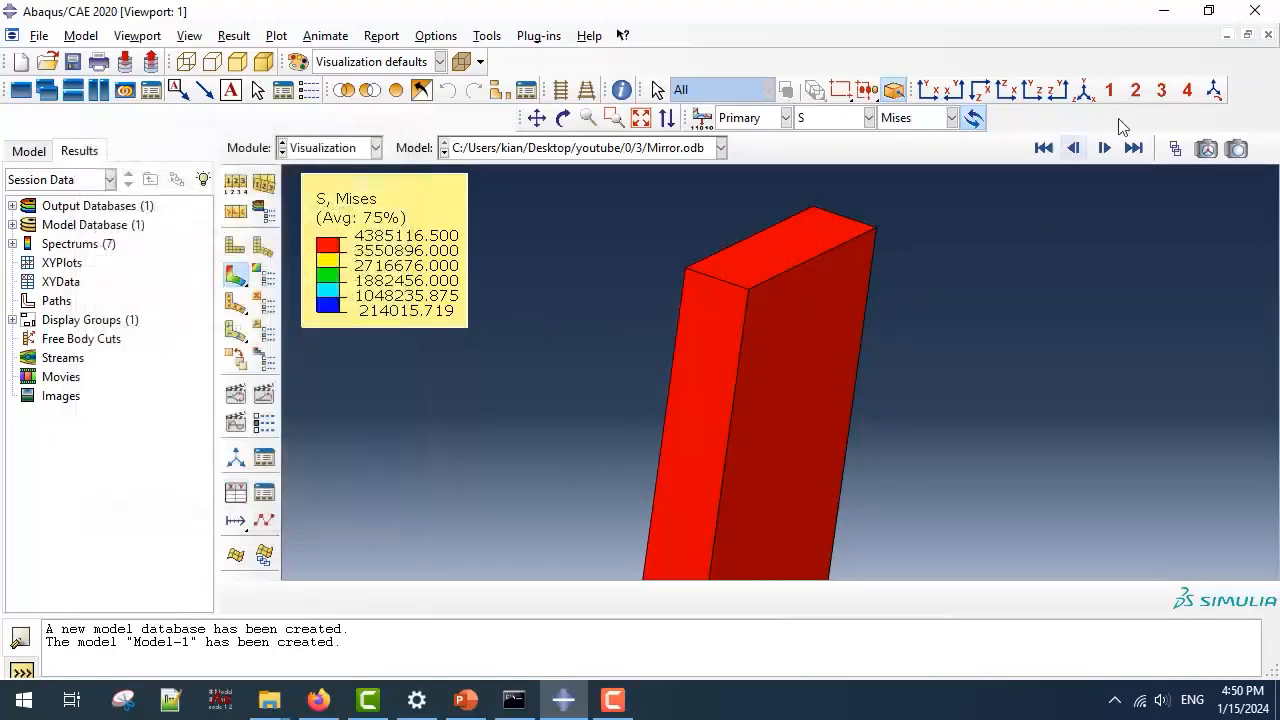
pyautogui.click(1076, 90)
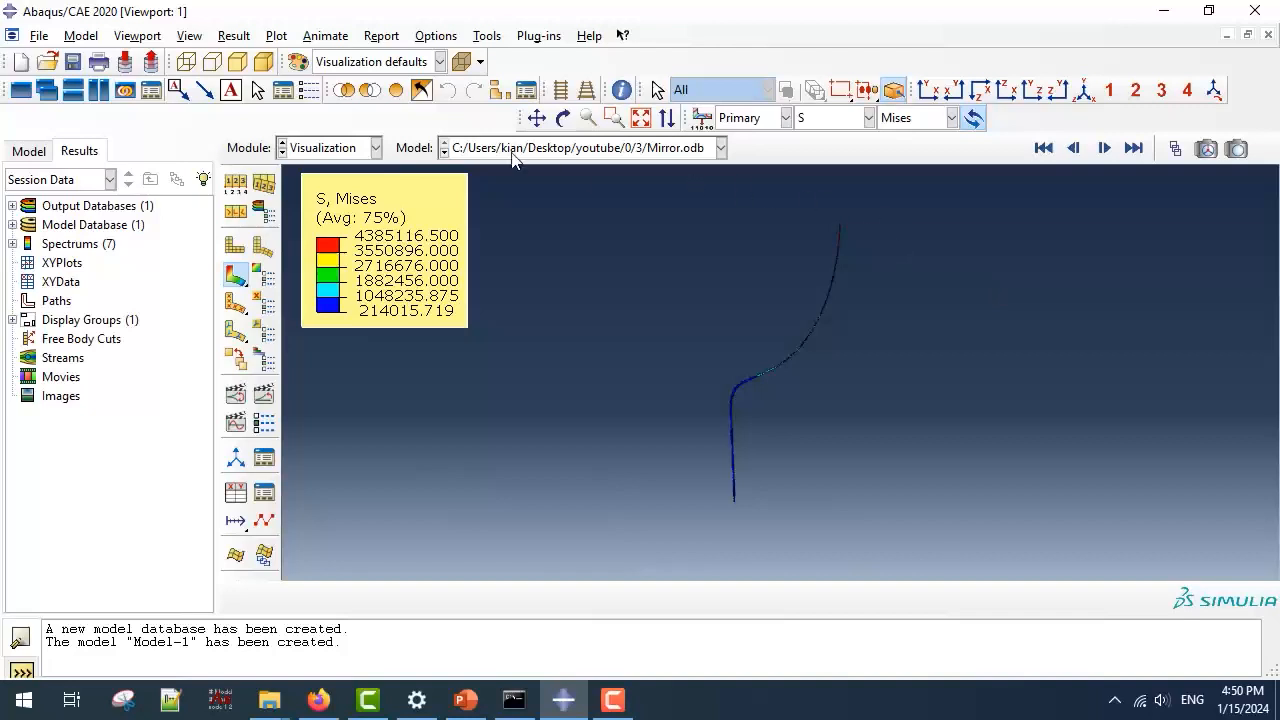
# Set both the mirror and pattern coordinate systems to *CYLINDRICAL in the Mirror.odb display options.
pyautogui.click(188, 37)
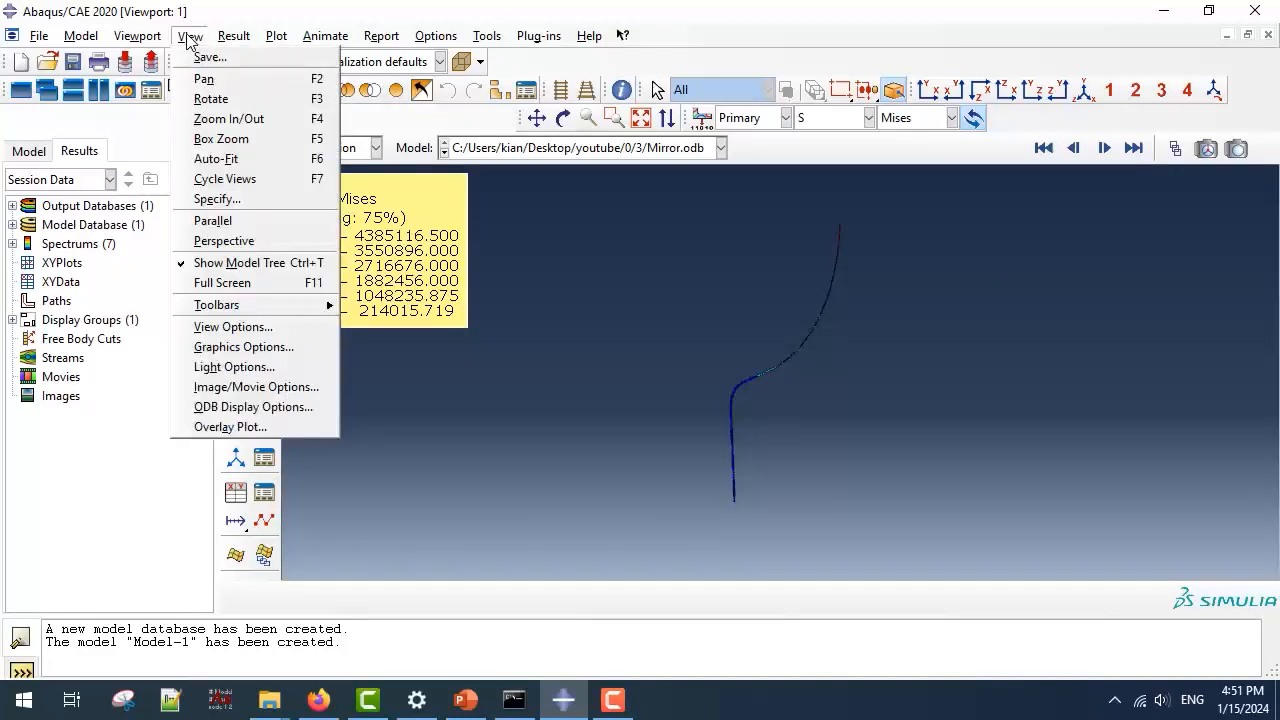
pyautogui.click(287, 410)
pyautogui.moveTo(304, 160); pyautogui.dragTo(522, 96)
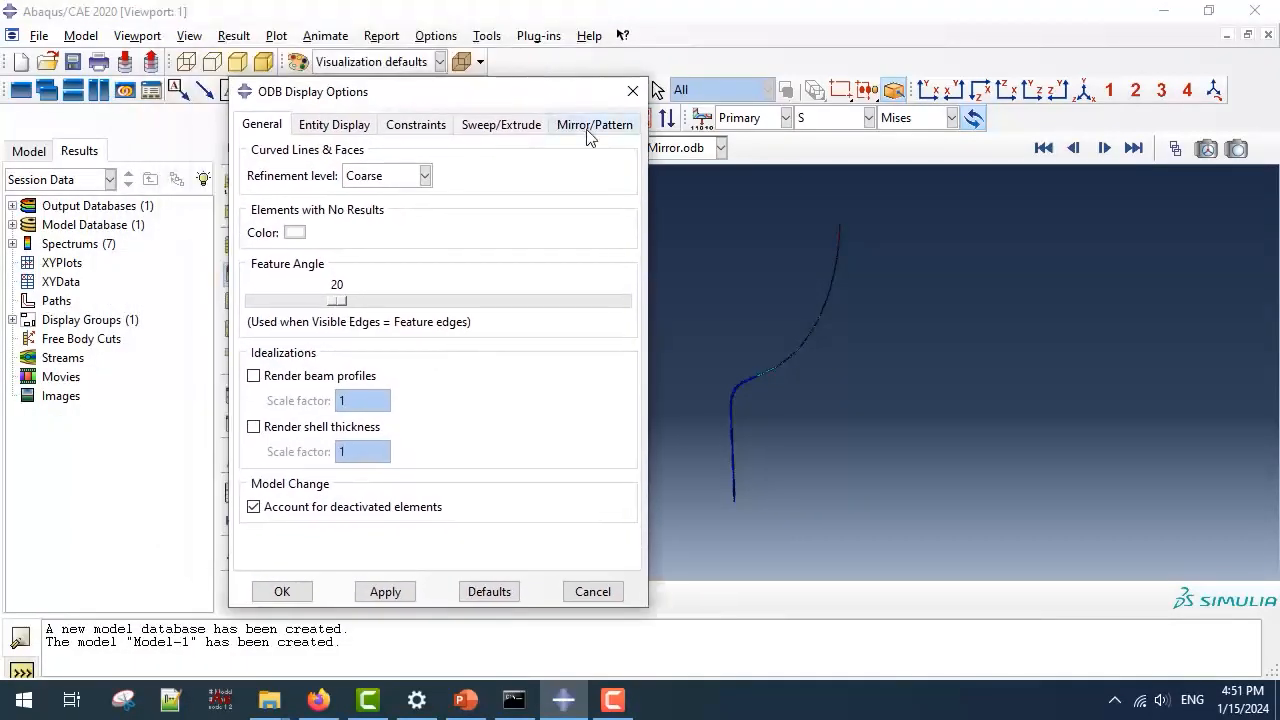
pyautogui.click(590, 128)
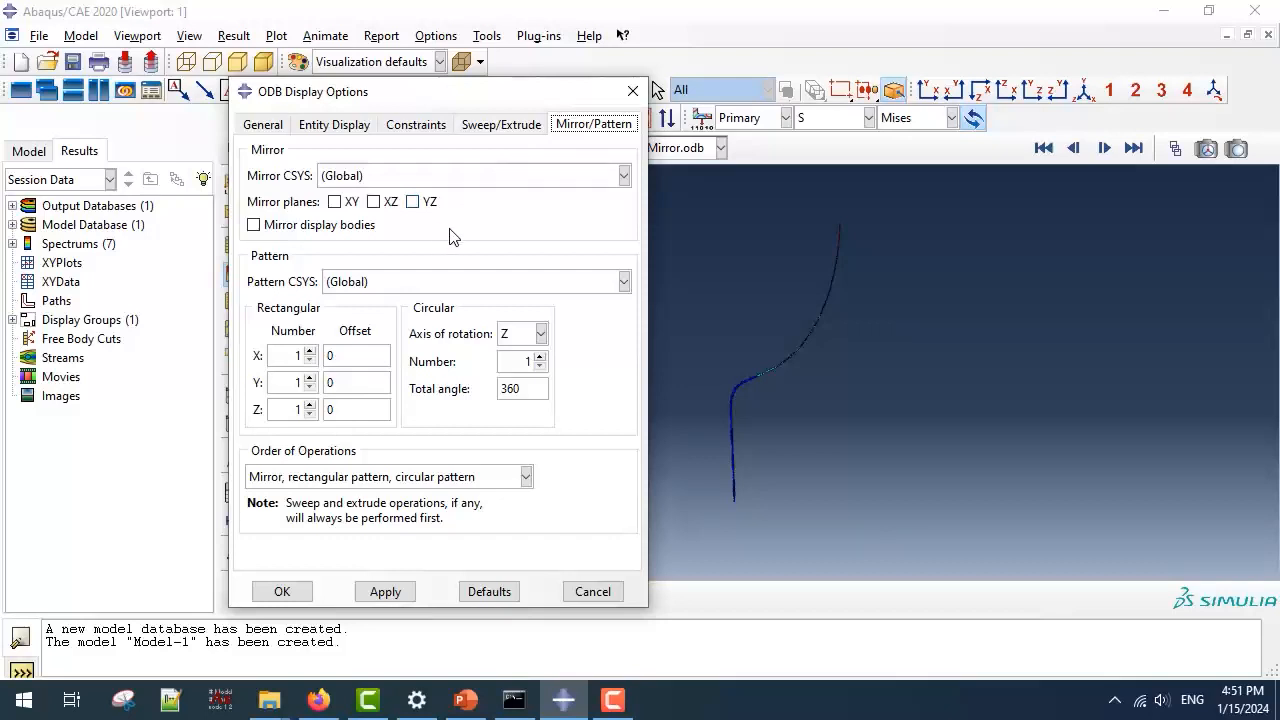
pyautogui.moveTo(455, 97); pyautogui.dragTo(425, 64)
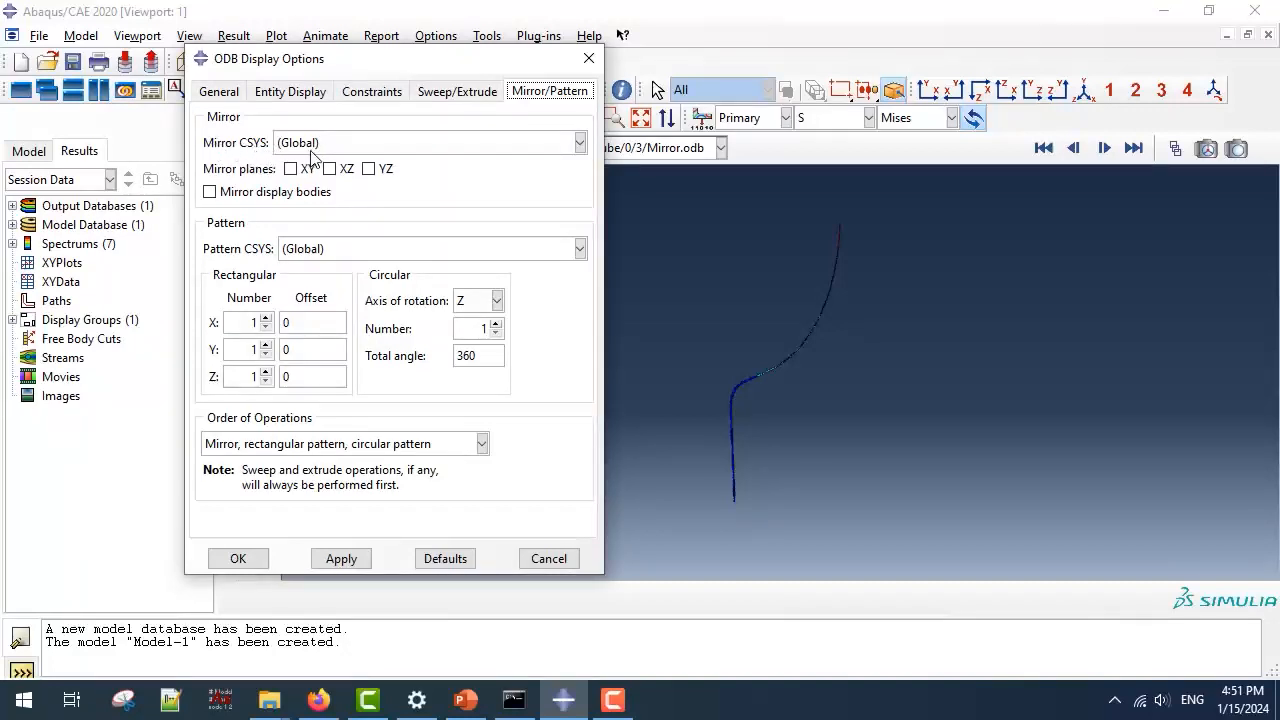
pyautogui.click(365, 145)
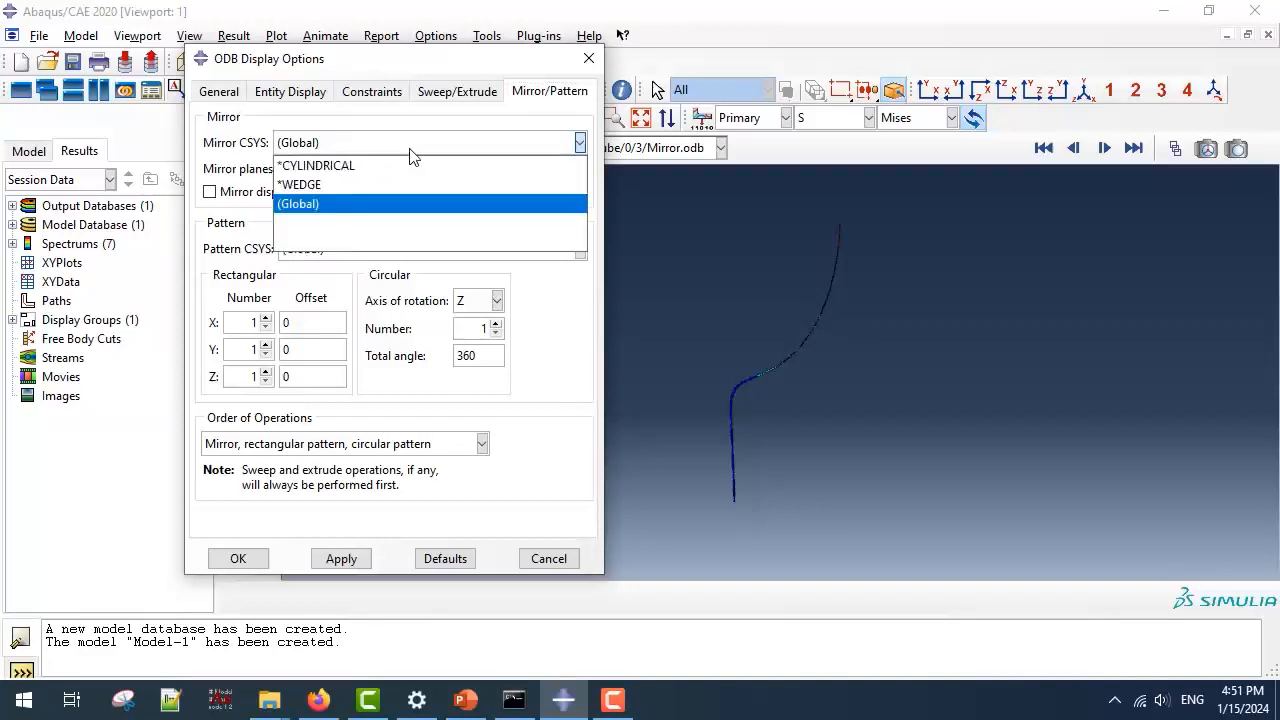
pyautogui.click(338, 166)
pyautogui.click(336, 252)
pyautogui.click(337, 270)
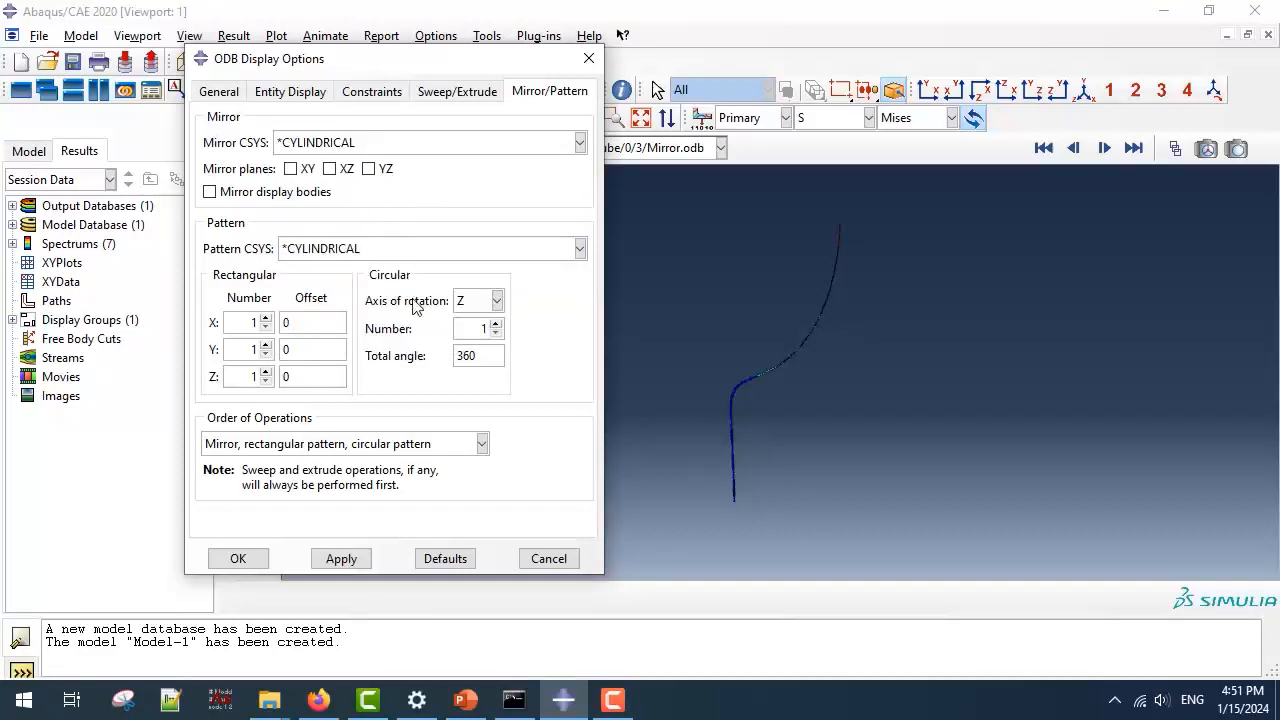
# Apply a circular pattern of 500 copies about the Y axis over a total angle of 90 degrees.
pyautogui.click(480, 303)
pyautogui.click(475, 343)
pyautogui.doubleClick(476, 366)
pyautogui.write('90')
pyautogui.click(358, 558)
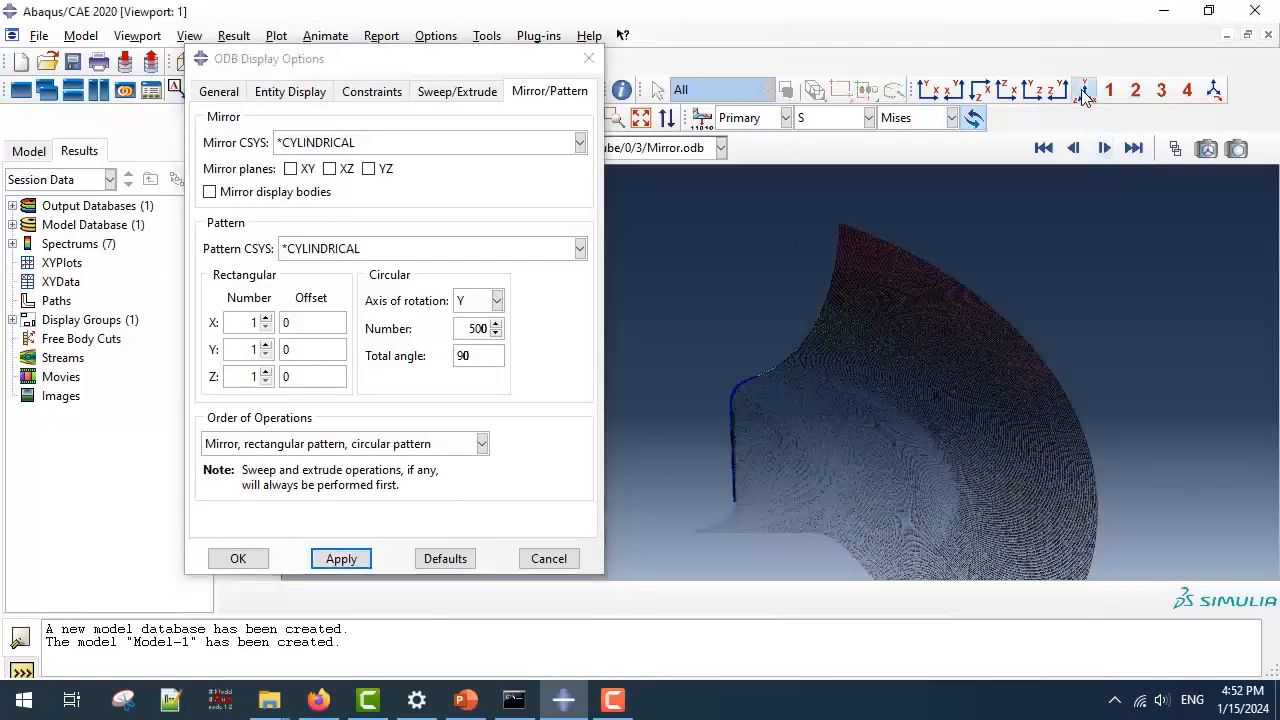
pyautogui.scroll(3, 703, 352)
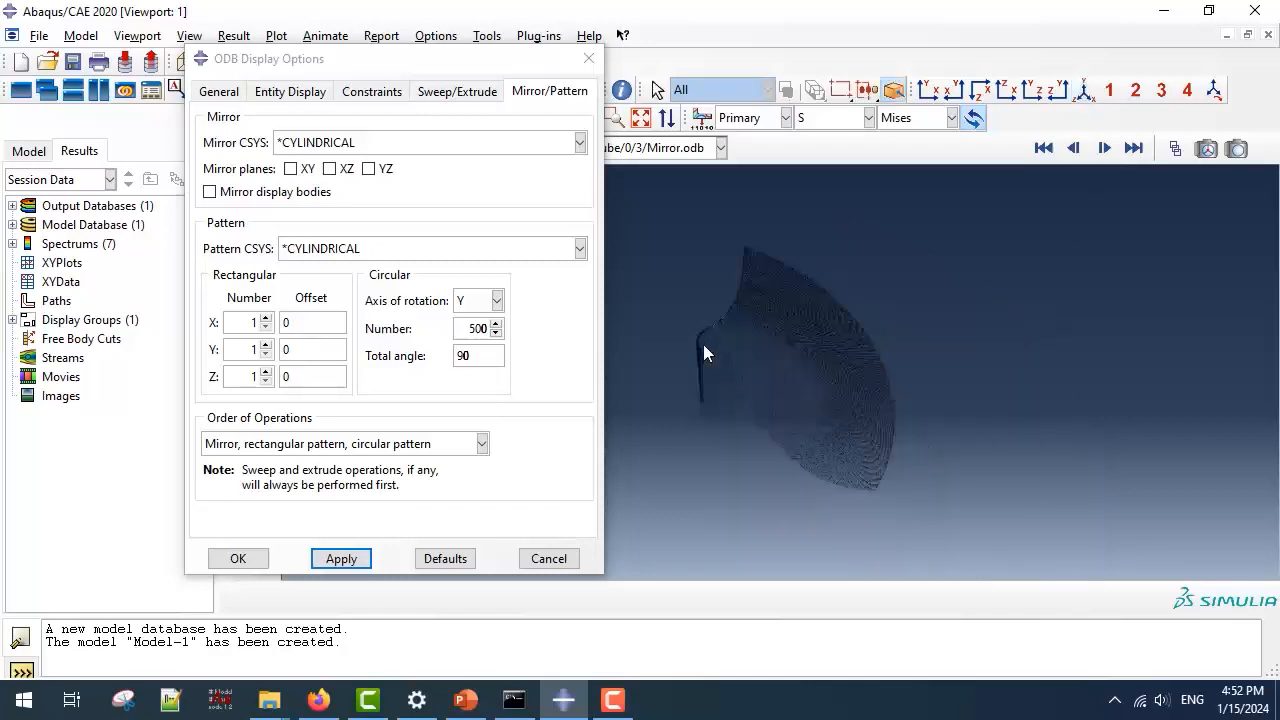
# Change the circular pattern's axis of rotation to Z, apply it, and close the display options.
pyautogui.click(496, 301)
pyautogui.click(471, 360)
pyautogui.click(343, 560)
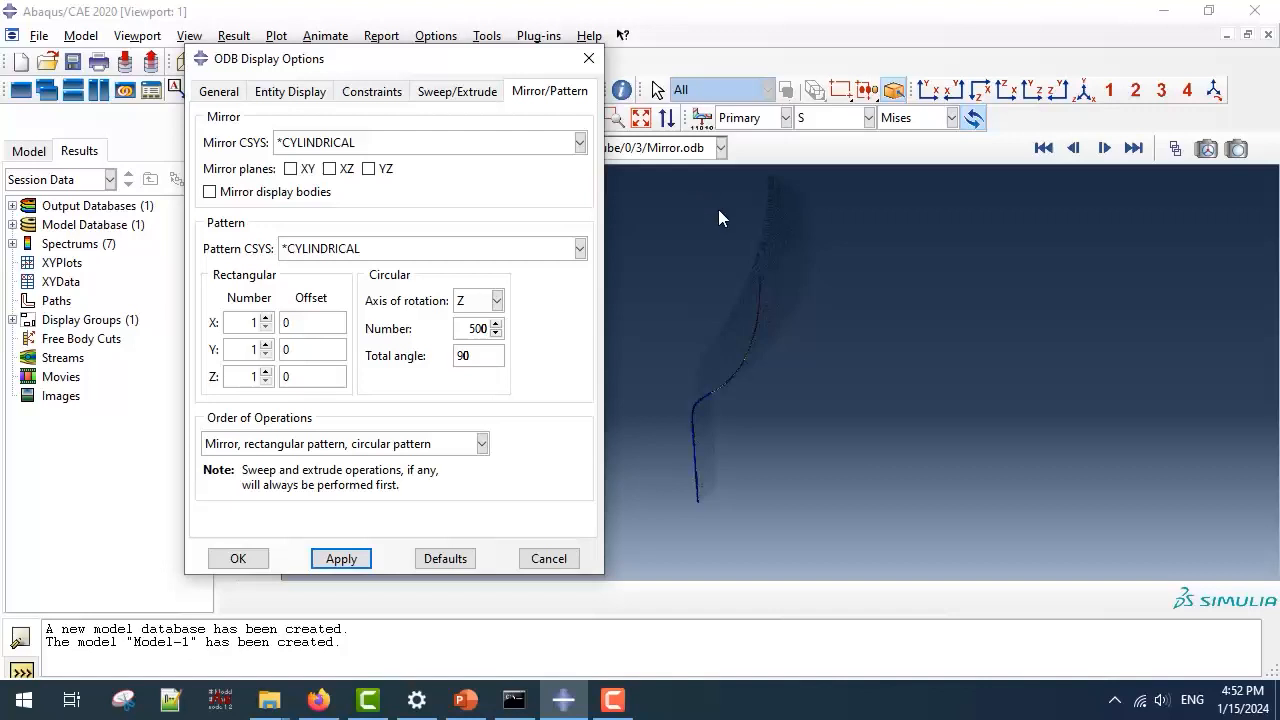
pyautogui.click(589, 58)
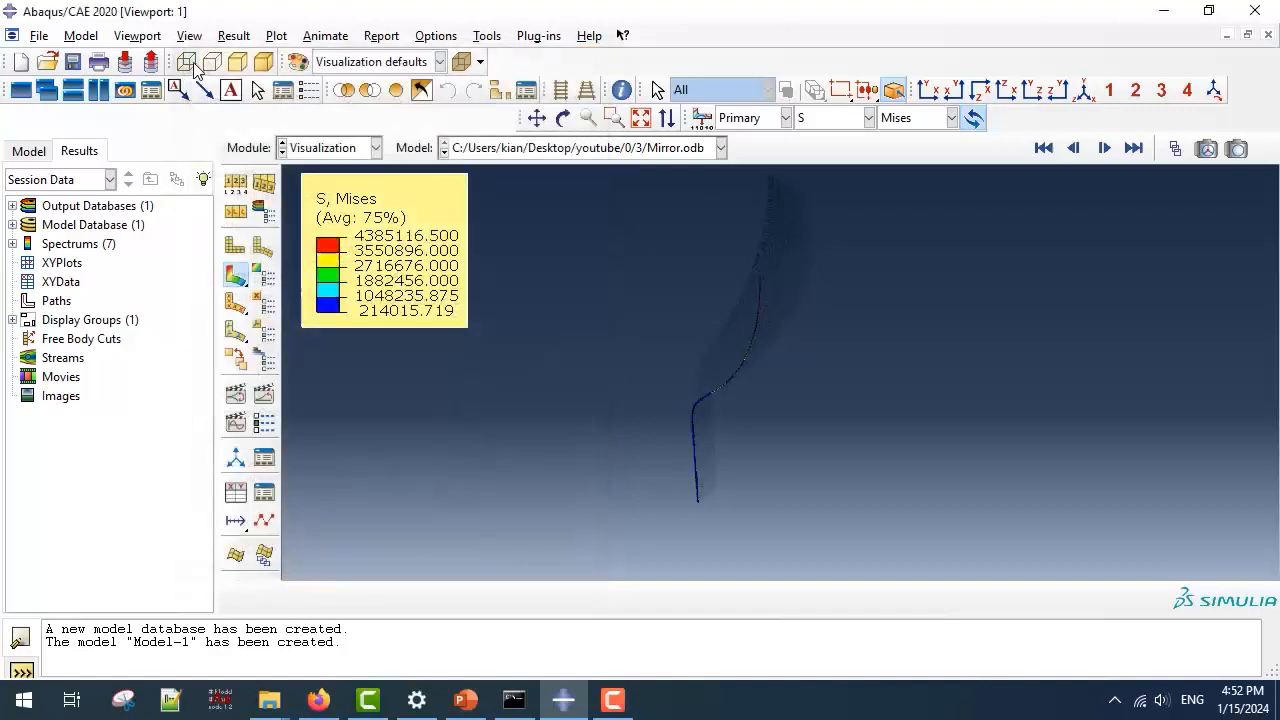
# Set the viewport background to solid white in the graphics options.
pyautogui.click(150, 36)
pyautogui.moveTo(186, 36)
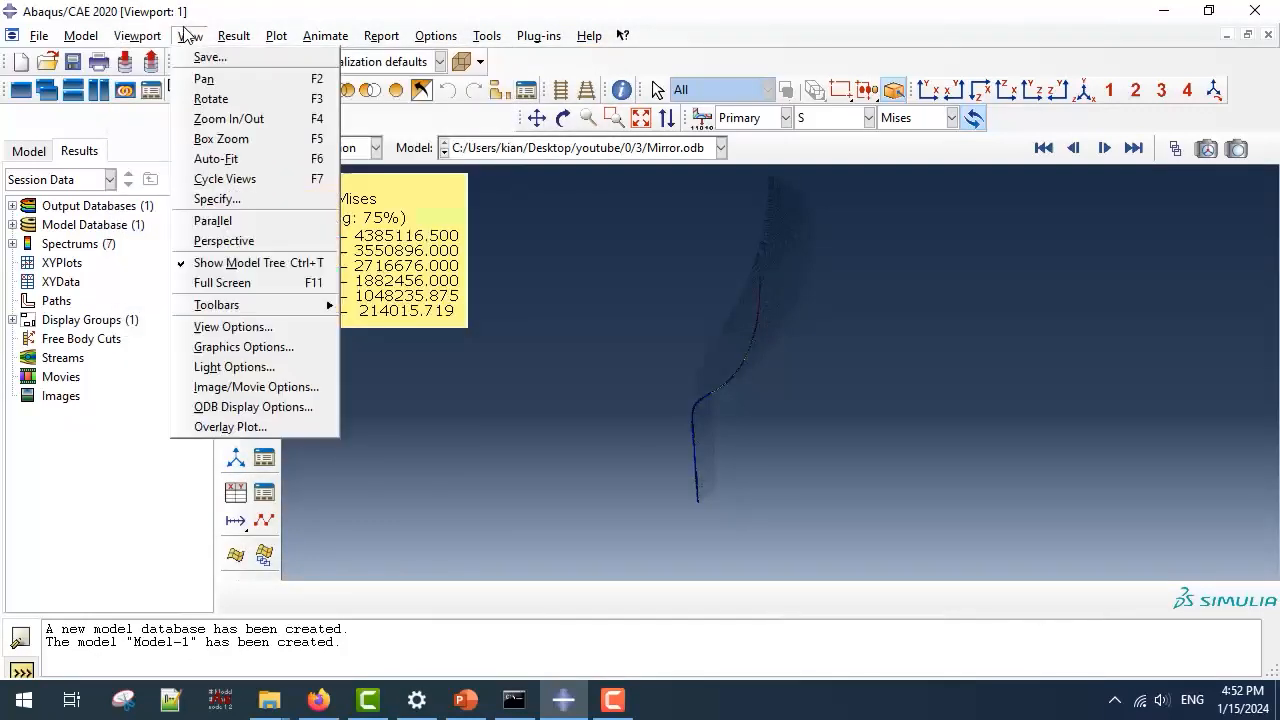
pyautogui.click(243, 346)
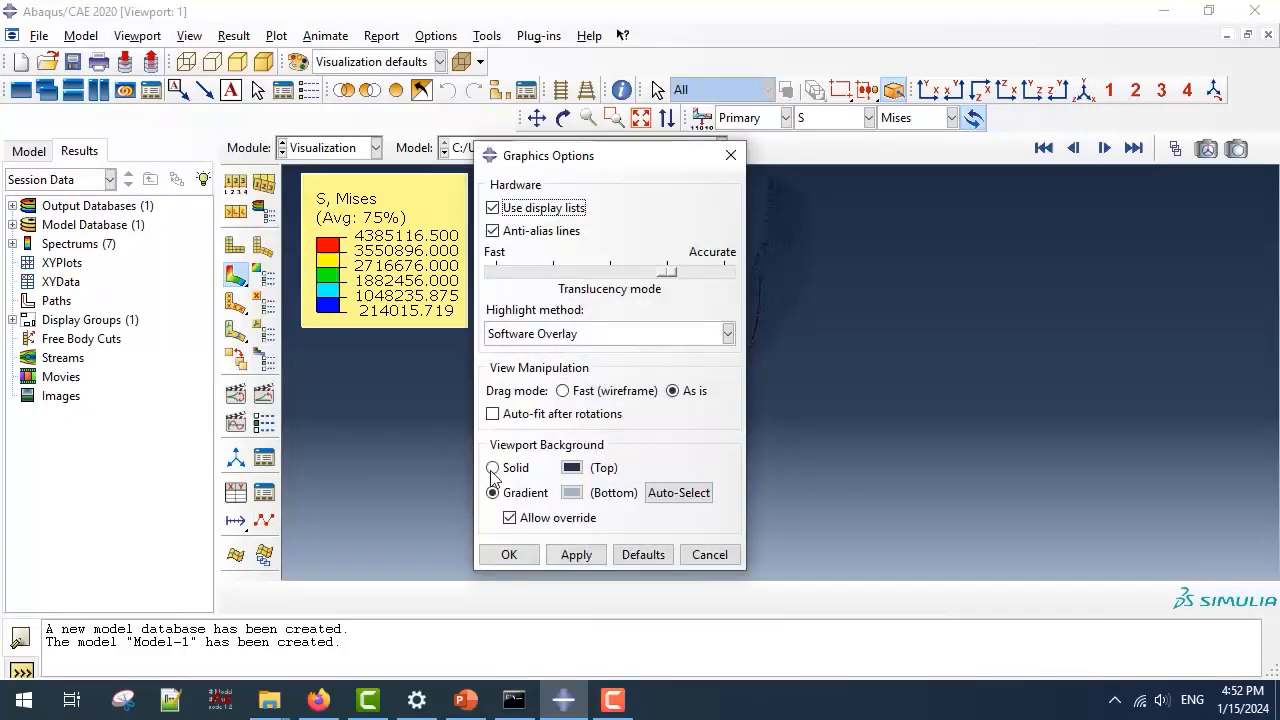
pyautogui.click(492, 467)
pyautogui.click(571, 467)
pyautogui.click(527, 453)
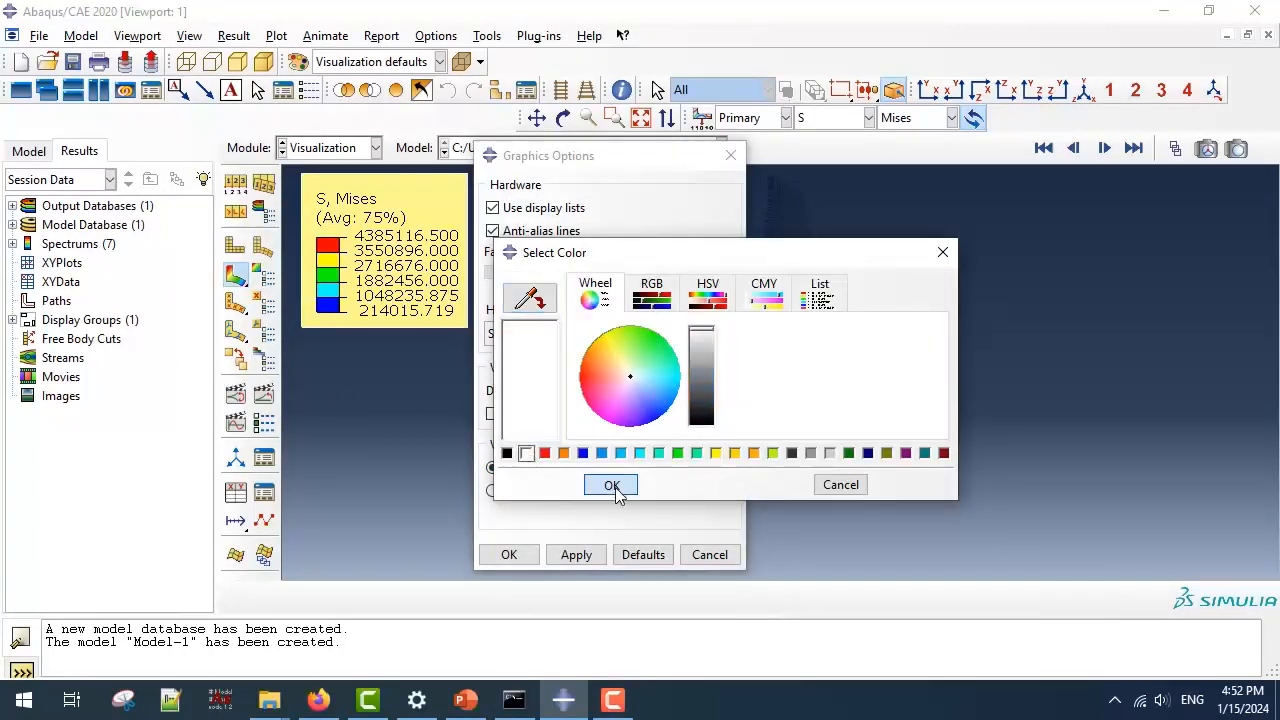
pyautogui.click(612, 485)
pyautogui.click(509, 554)
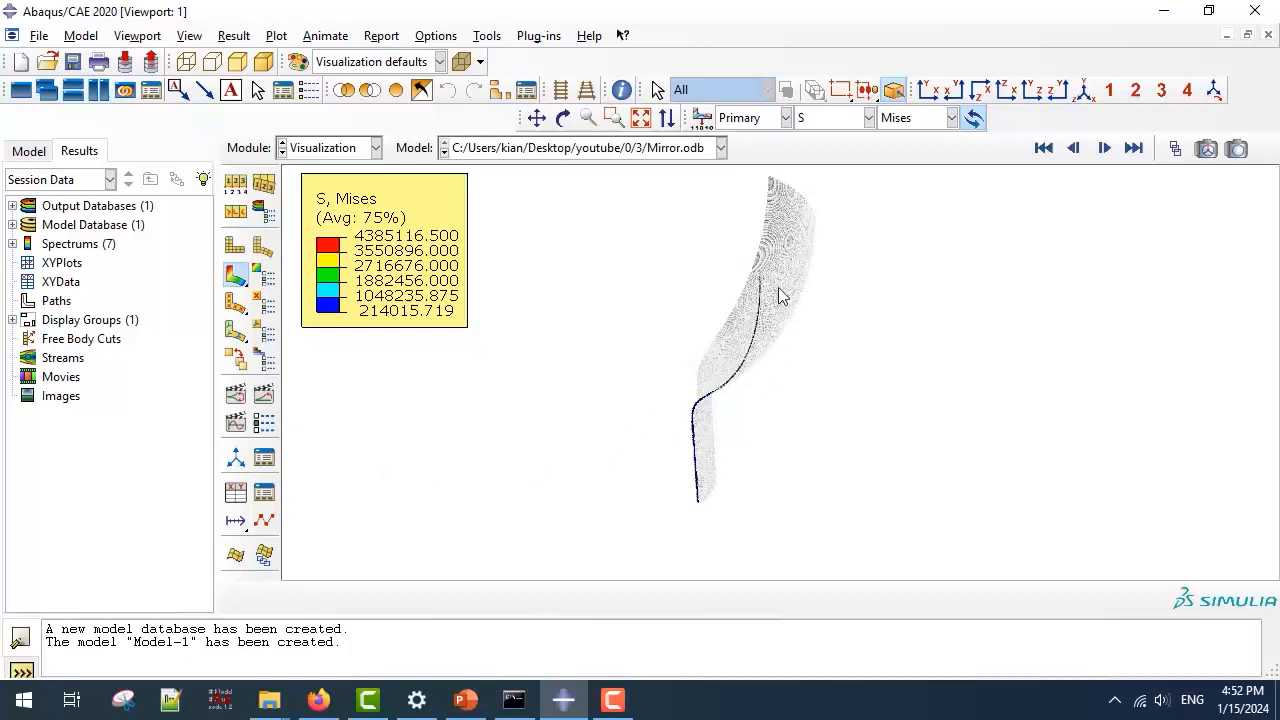
# Mirror the patterned model across the XZ and YZ planes and close the ODB display options.
pyautogui.click(188, 38)
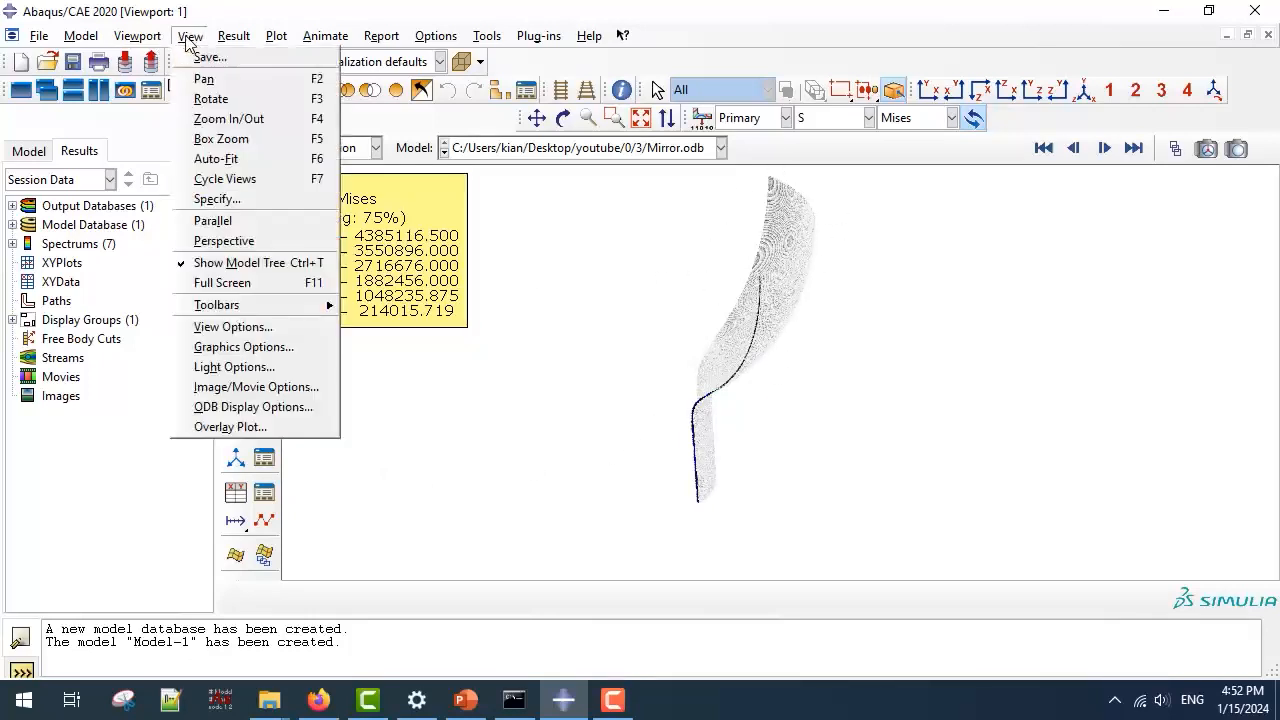
pyautogui.click(250, 407)
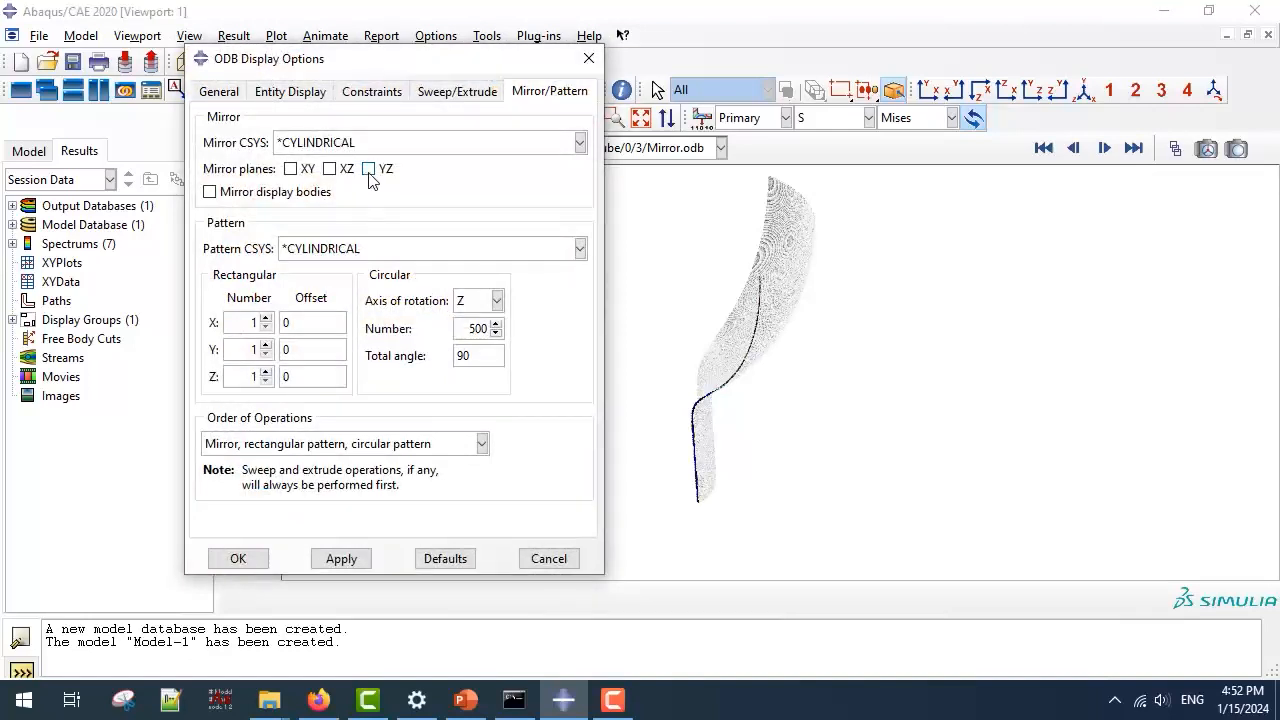
pyautogui.click(332, 172)
pyautogui.click(340, 561)
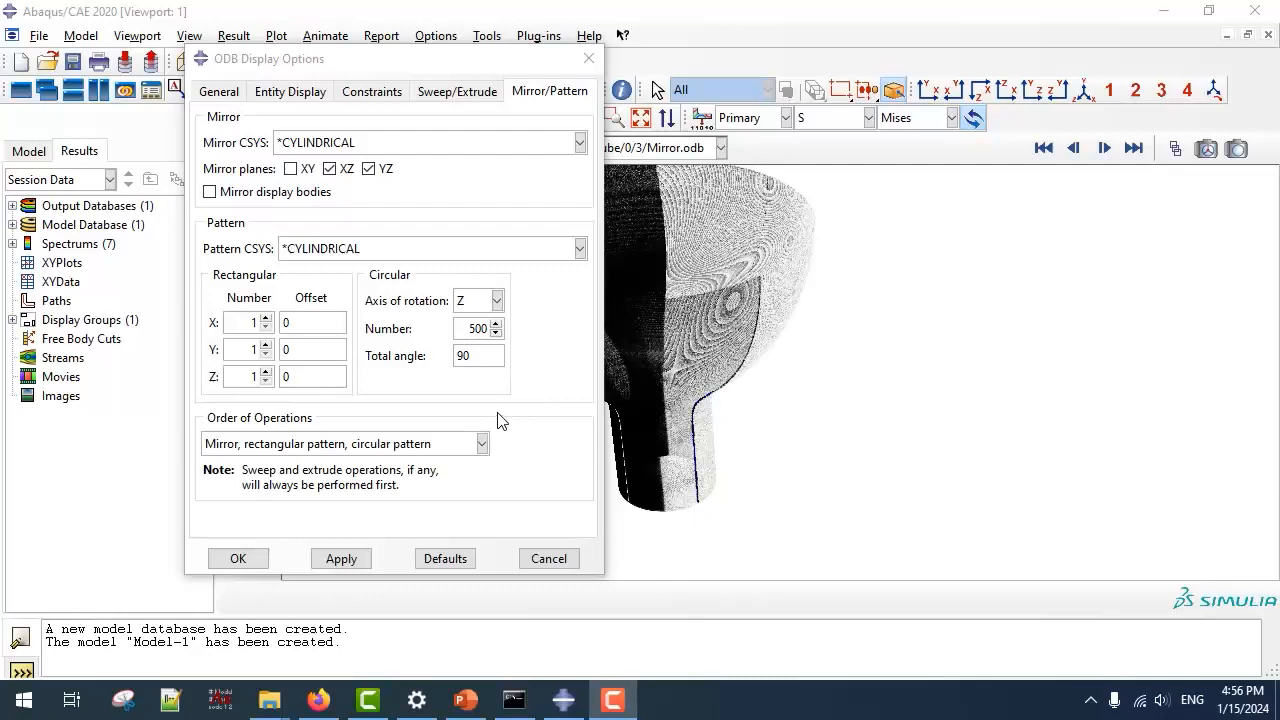
pyautogui.click(548, 558)
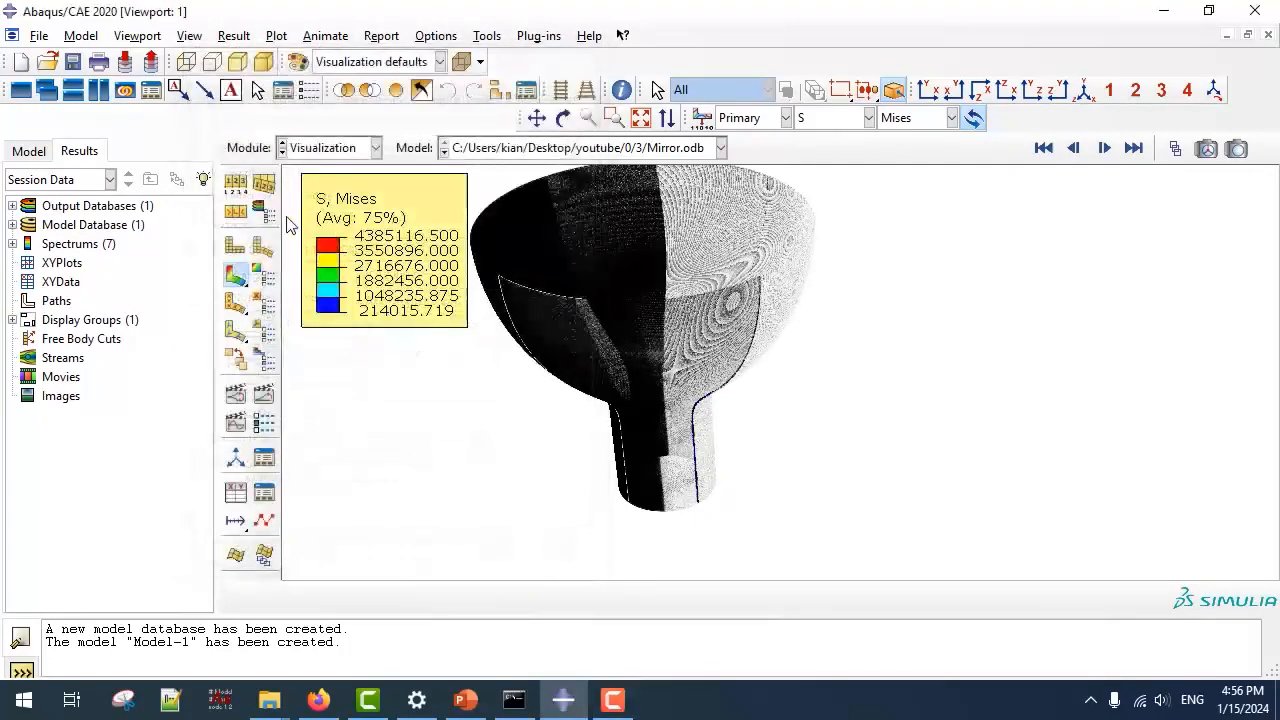
# Hide all edges of the mirrored model in the common plot options and apply the change.
pyautogui.click(241, 188)
pyautogui.click(306, 275)
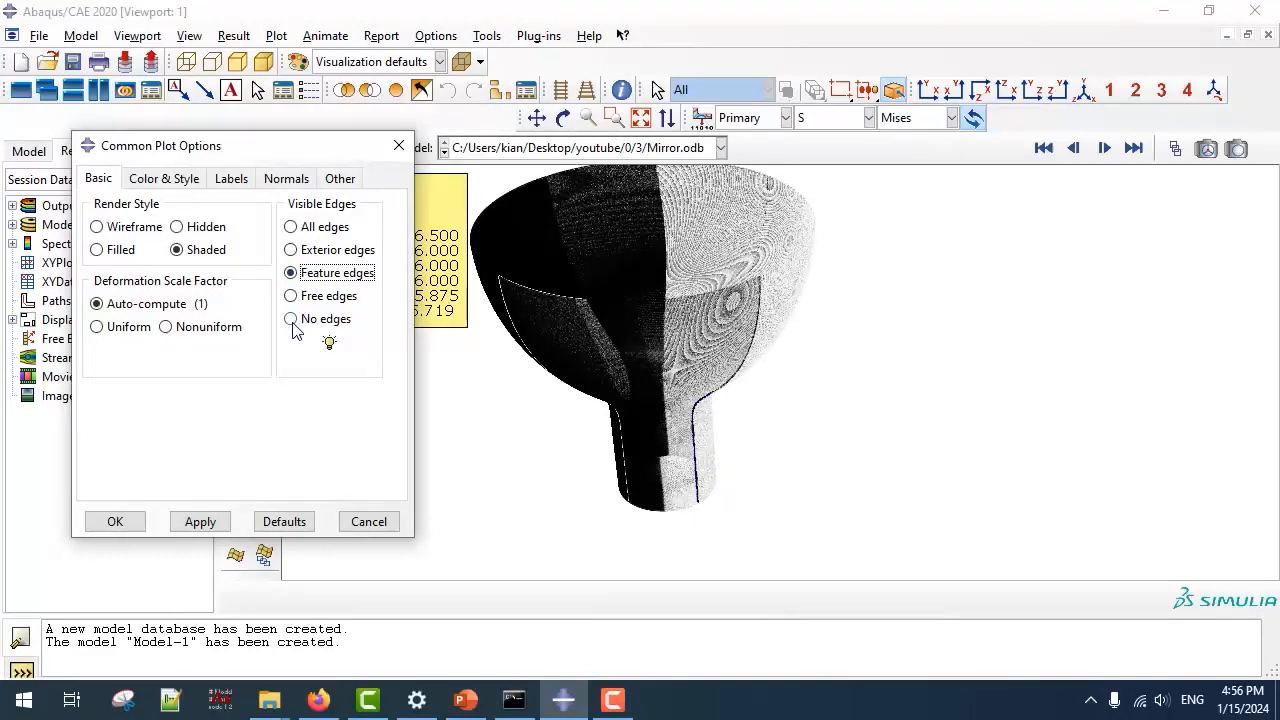
pyautogui.click(291, 319)
pyautogui.click(205, 522)
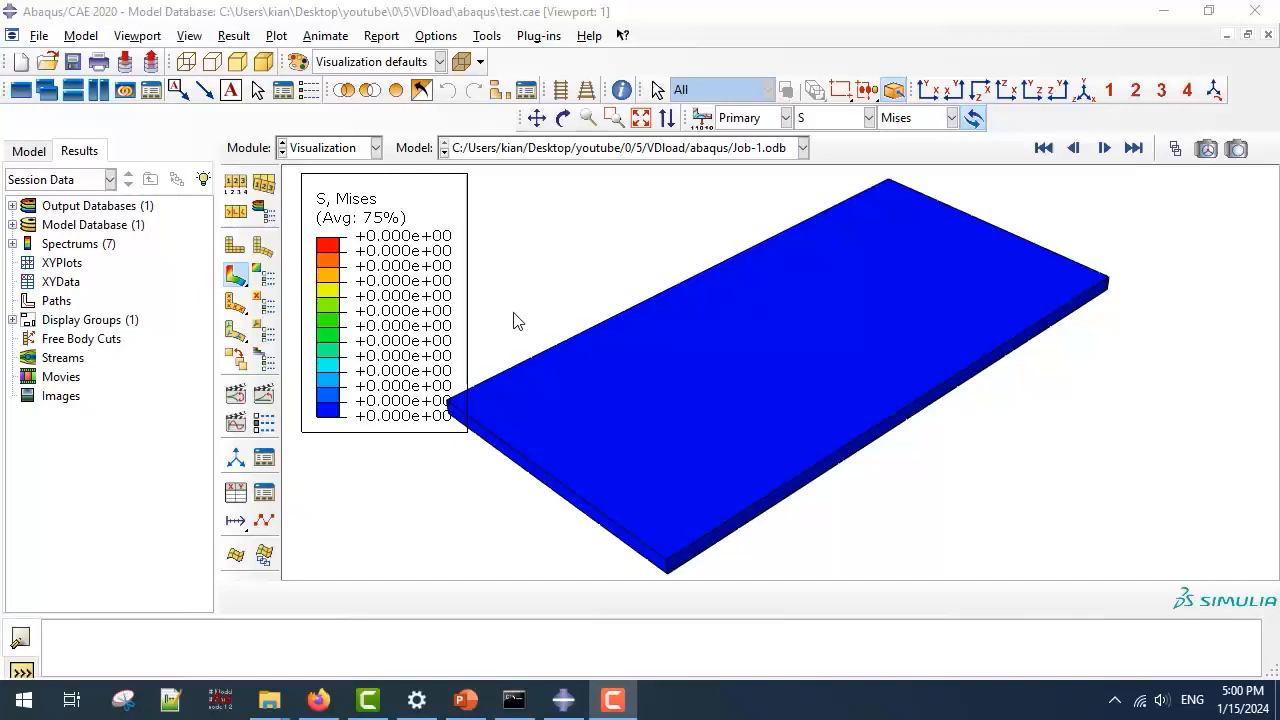
# Animate the Job-1.odb time history, set it to play once at a slower frame rate, and replay it.
pyautogui.click(266, 398)
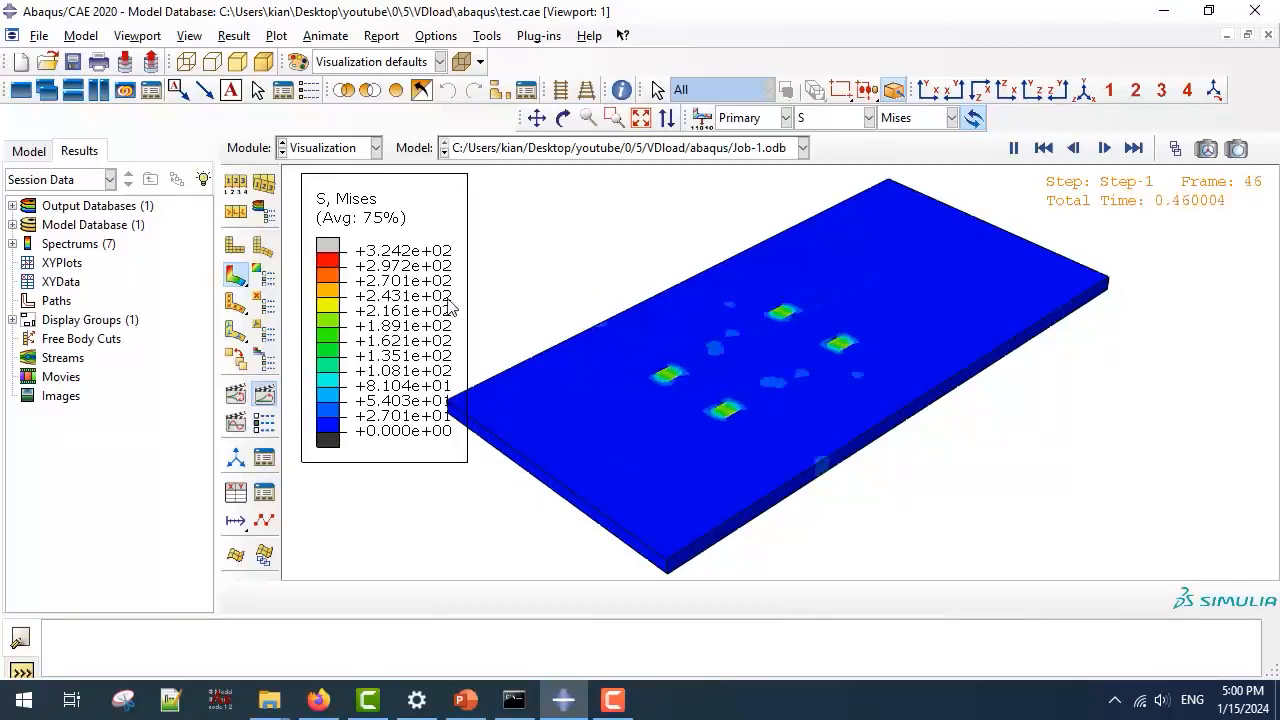
pyautogui.click(265, 395)
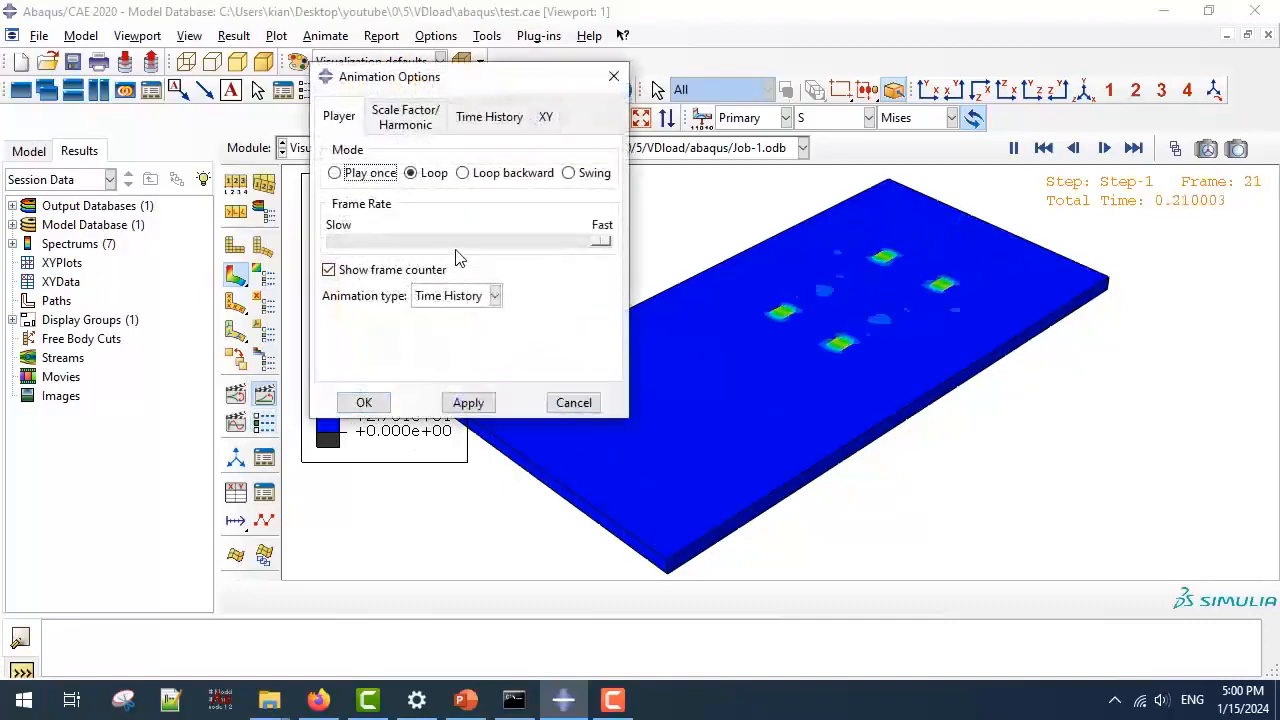
pyautogui.moveTo(600, 242); pyautogui.dragTo(424, 246)
pyautogui.click(372, 173)
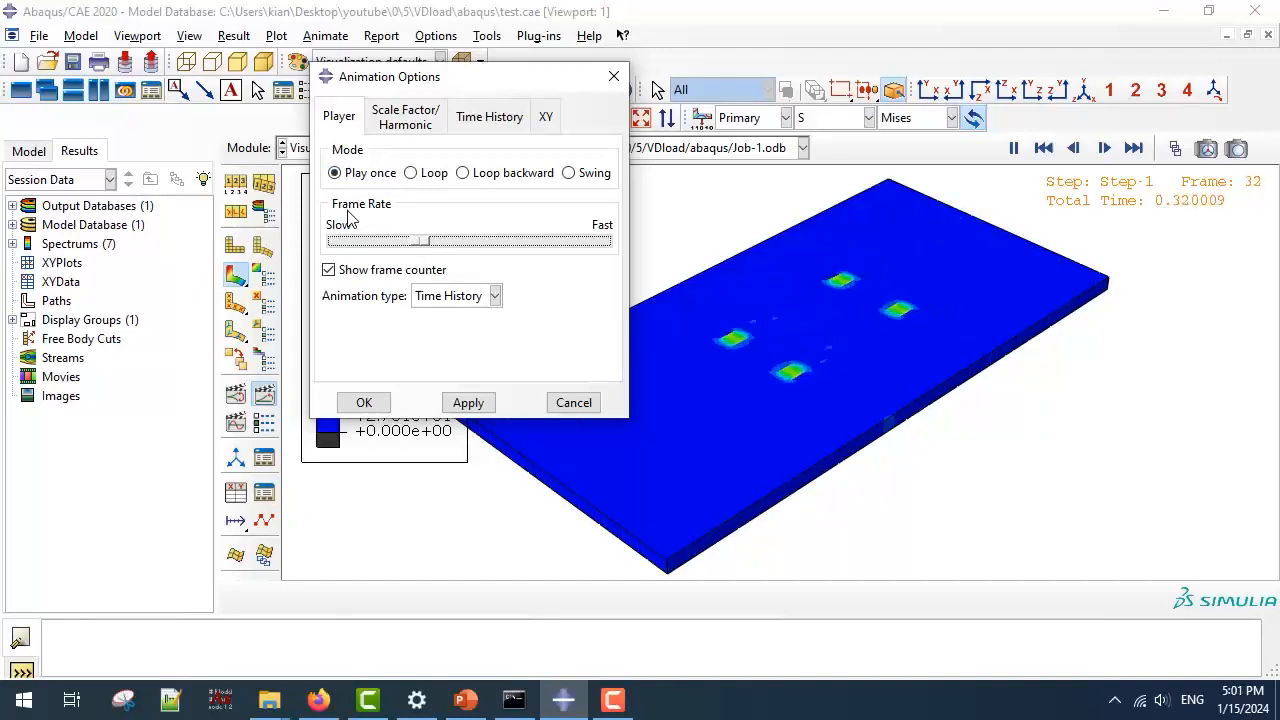
pyautogui.click(466, 403)
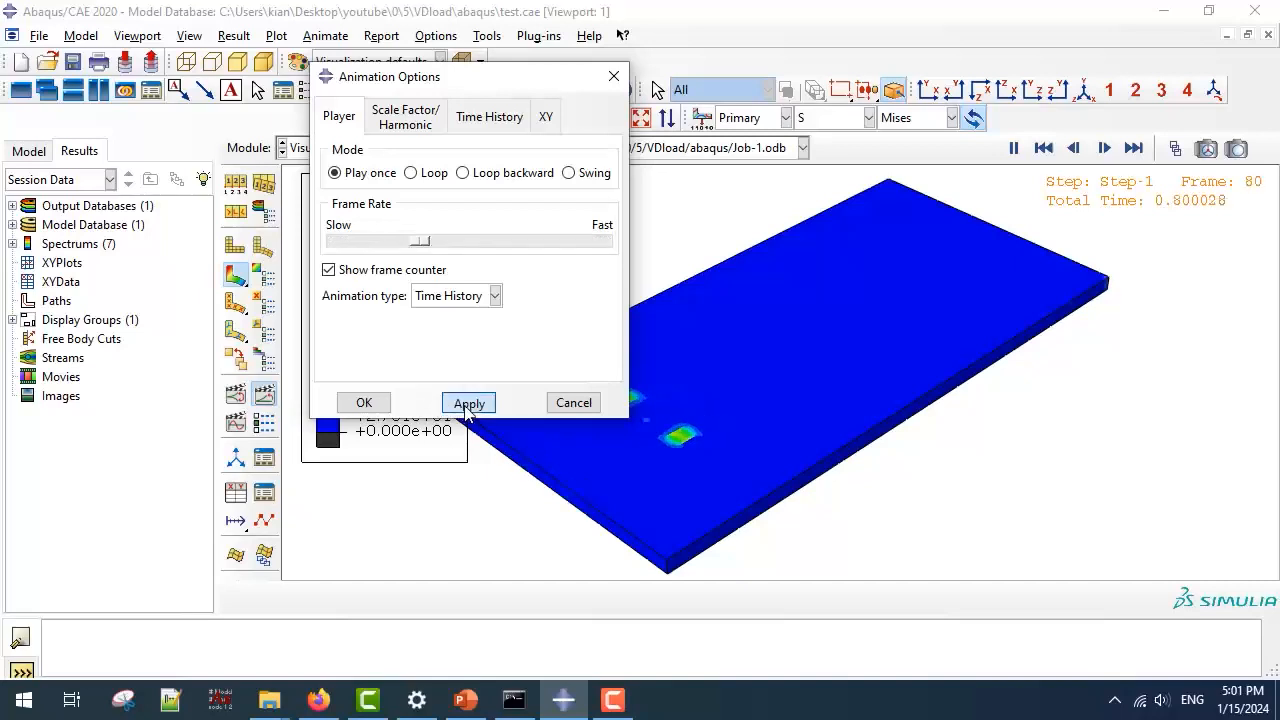
pyautogui.click(1041, 150)
pyautogui.click(1014, 152)
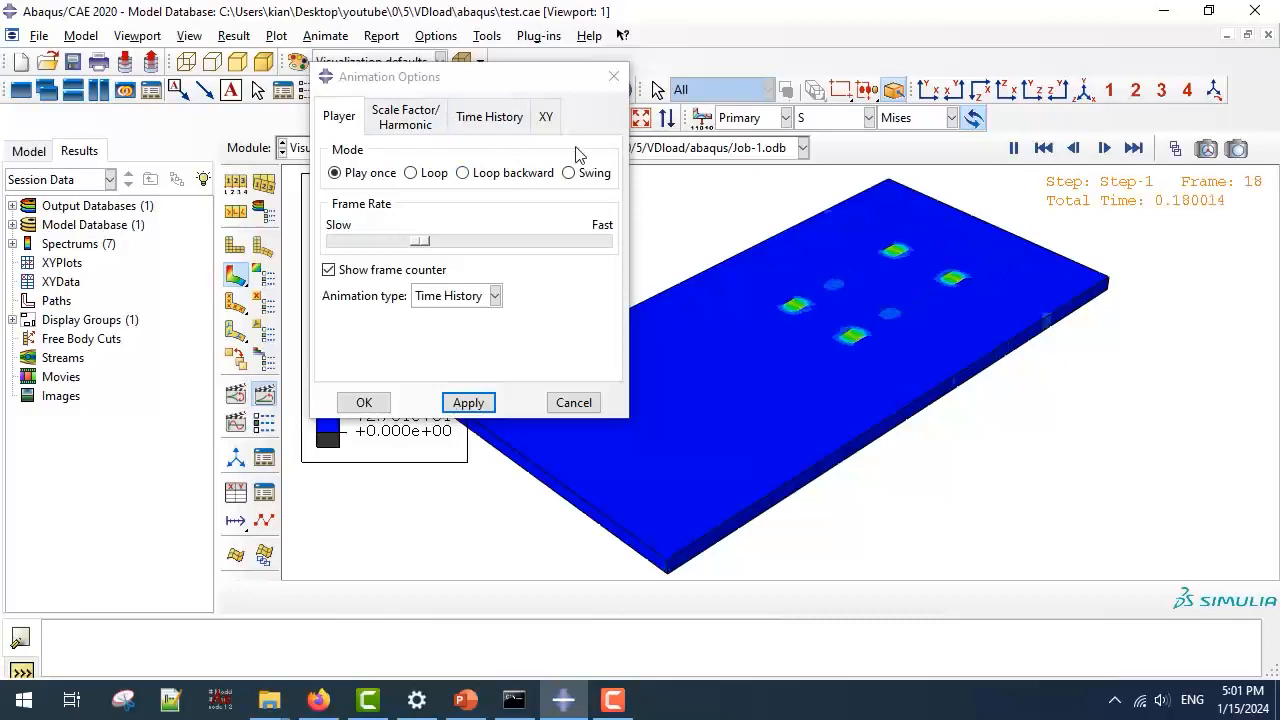
# Try time-based playback for the time history animation.
pyautogui.click(476, 122)
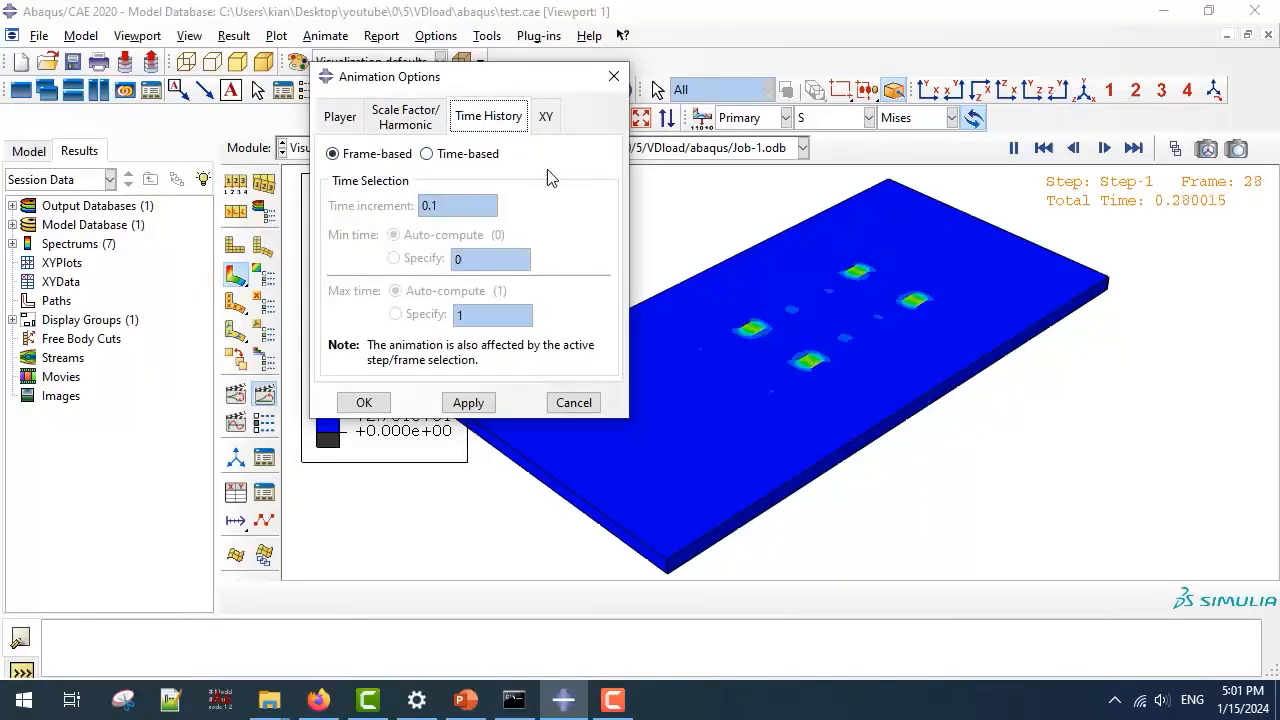
pyautogui.click(458, 158)
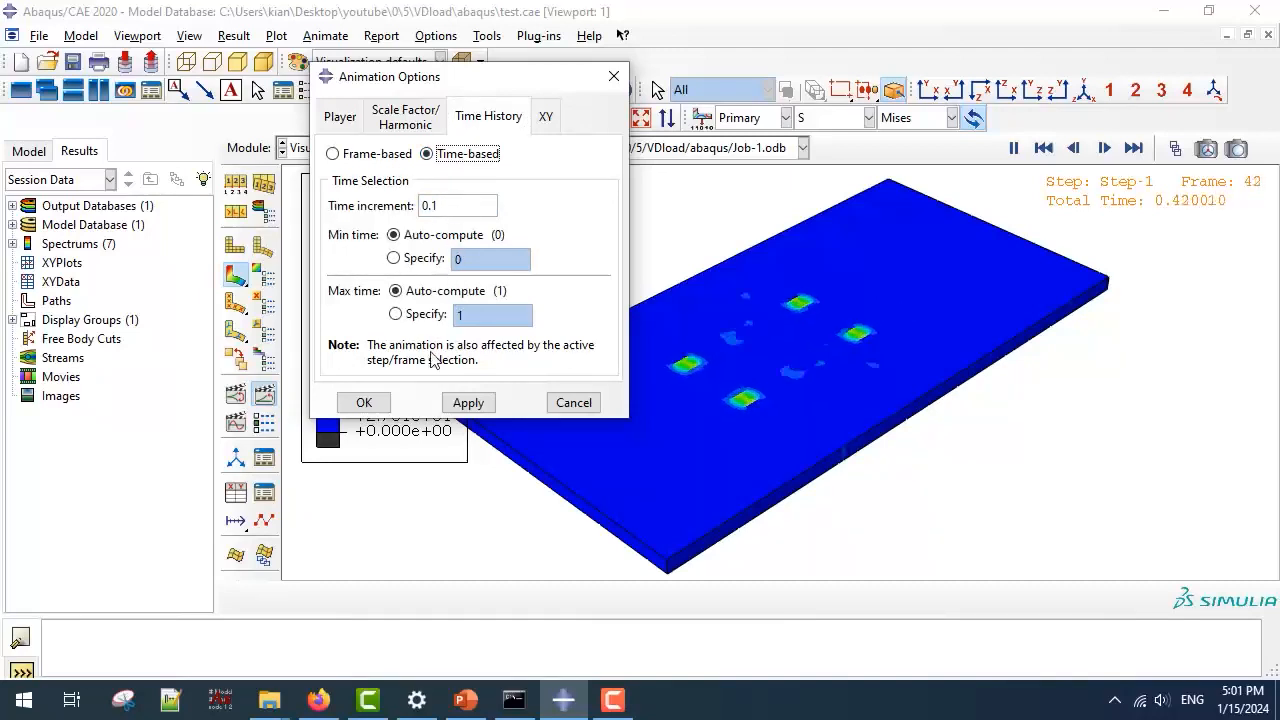
pyautogui.click(467, 403)
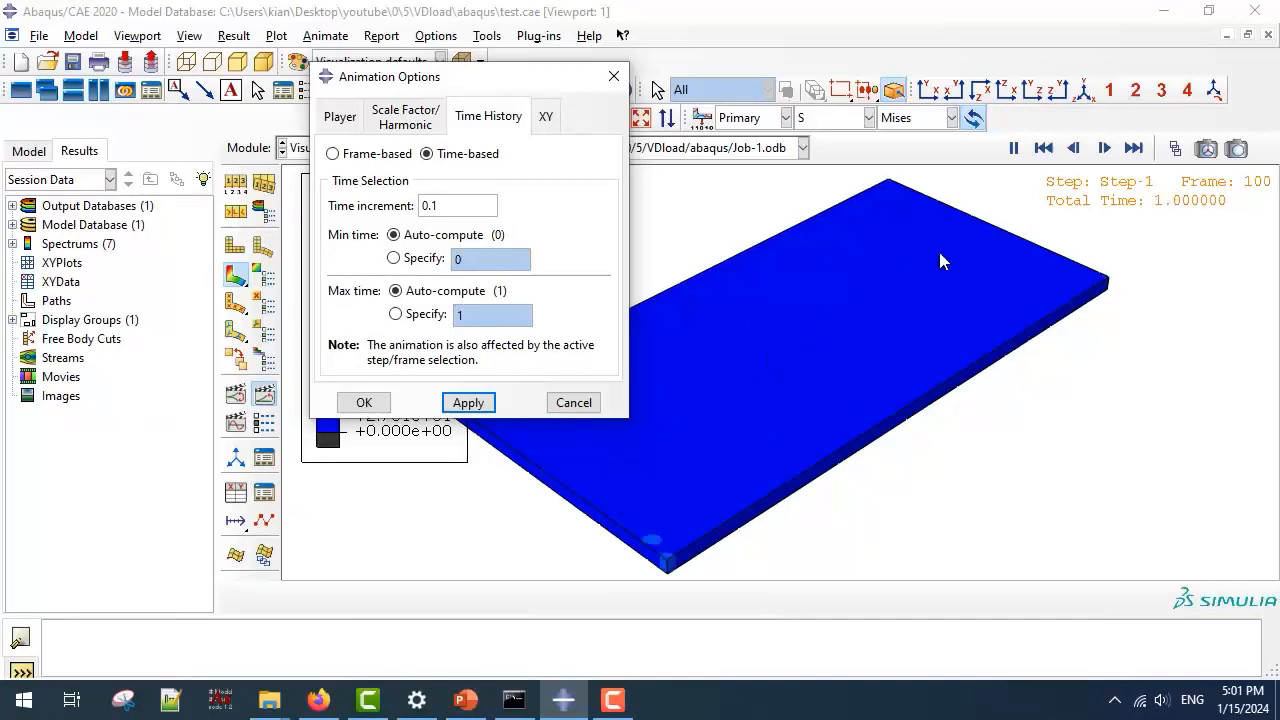
# Restore frame-based playback, replay the animation, and accept the animation options.
pyautogui.click(379, 155)
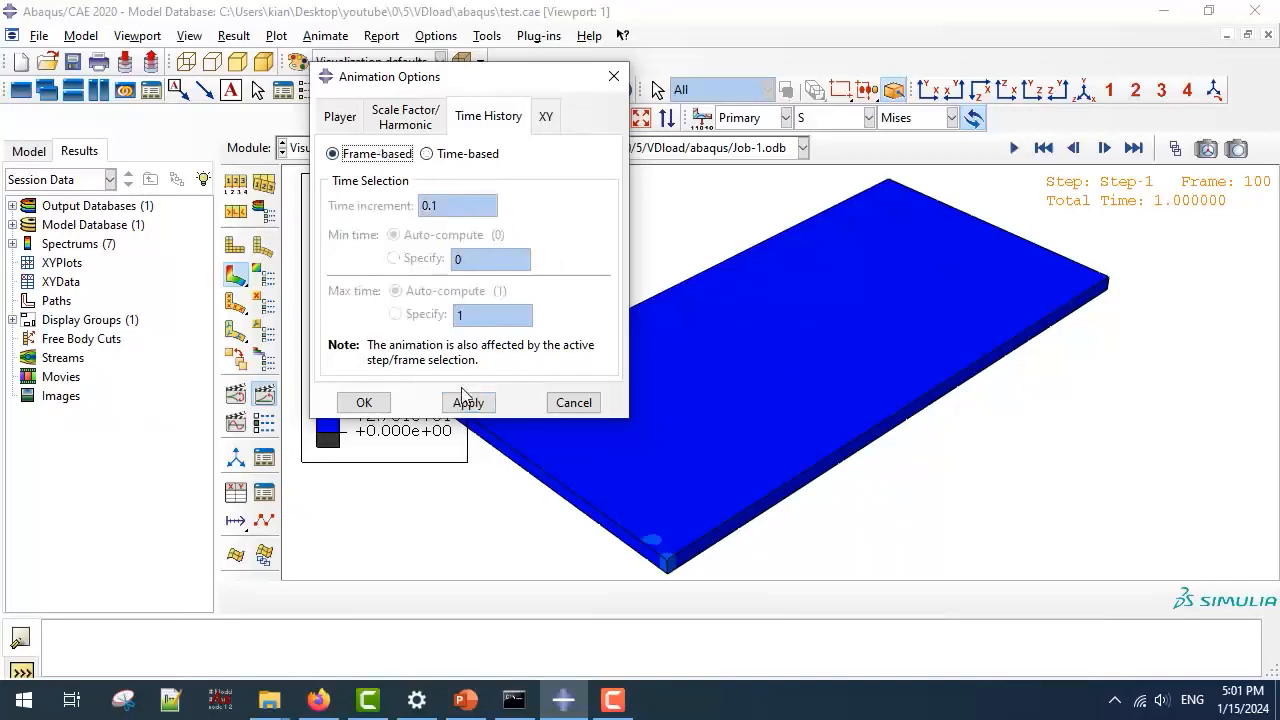
pyautogui.click(1013, 148)
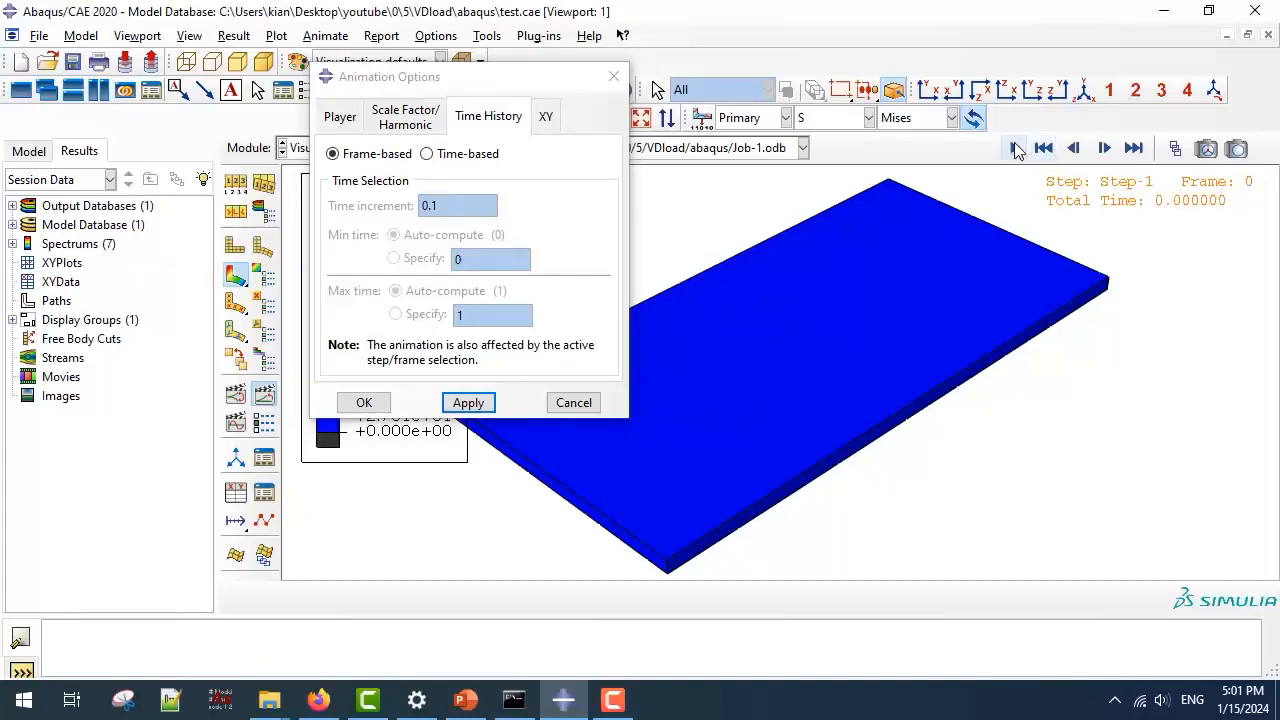
pyautogui.click(364, 402)
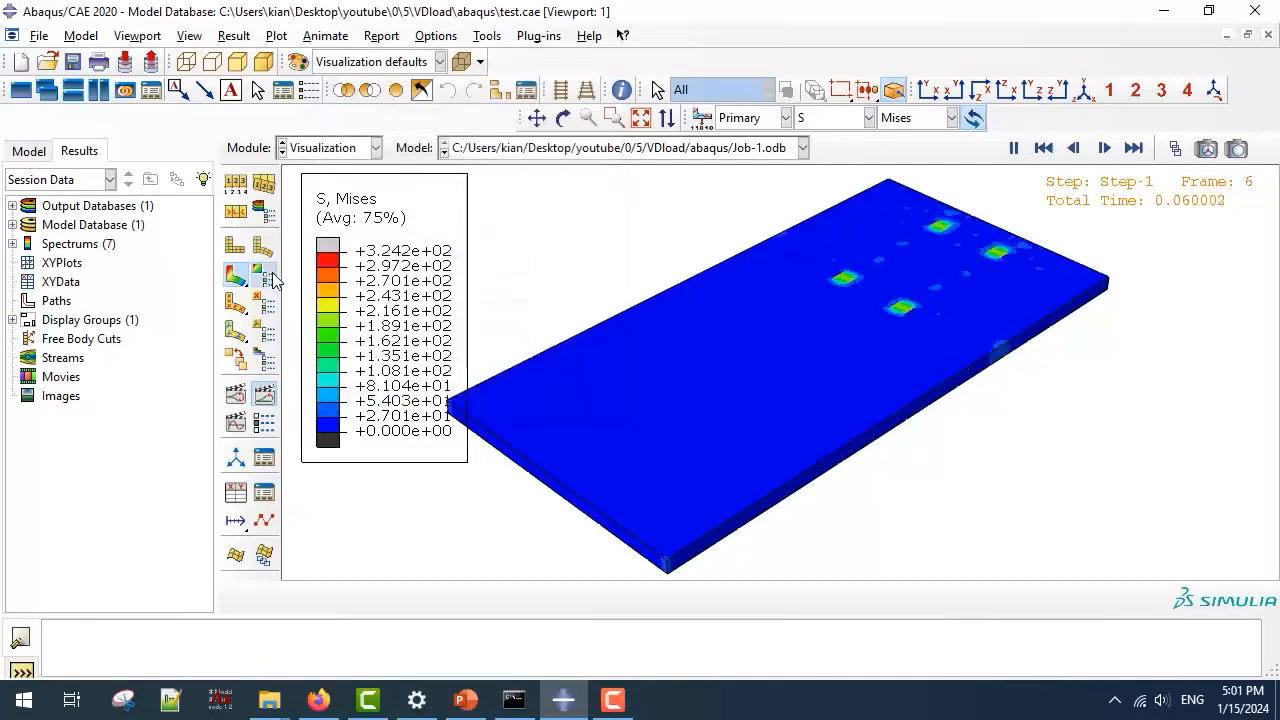
# Reduce the Job-1.odb Mises contour plot to 5 discrete intervals and apply it.
pyautogui.click(264, 272)
pyautogui.click(421, 347)
pyautogui.click(421, 347)
pyautogui.click(409, 348)
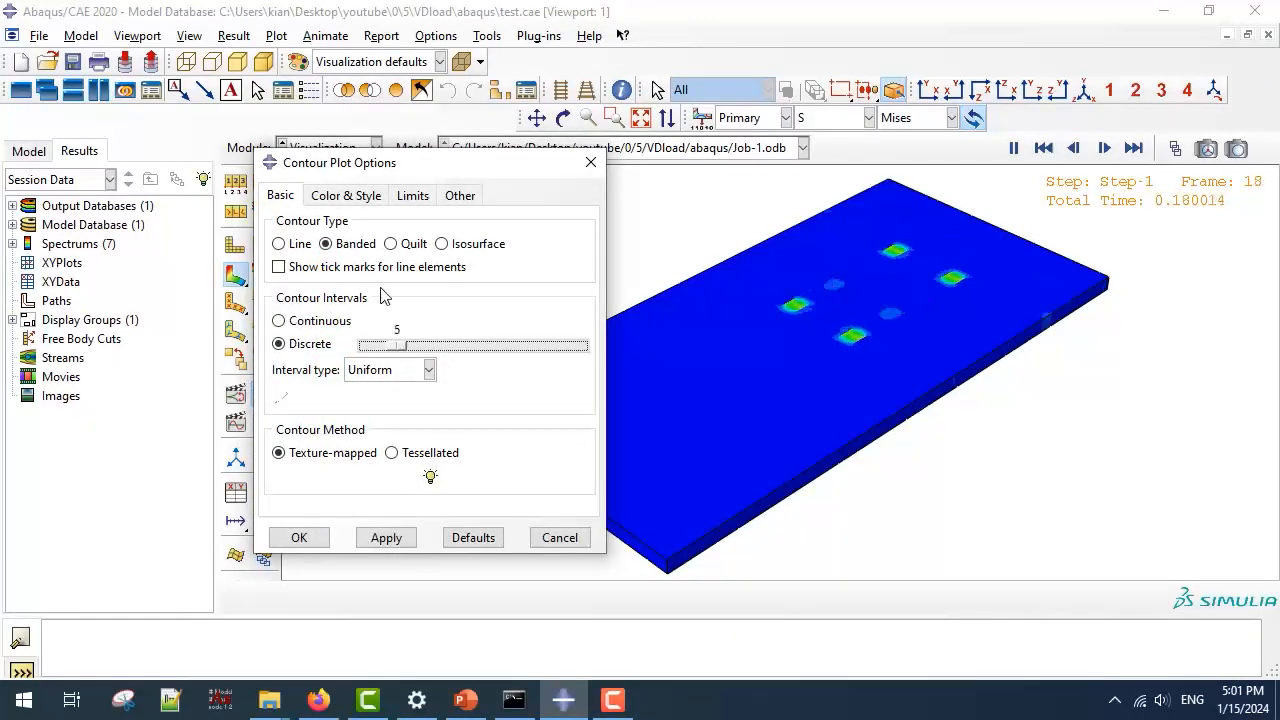
pyautogui.click(400, 540)
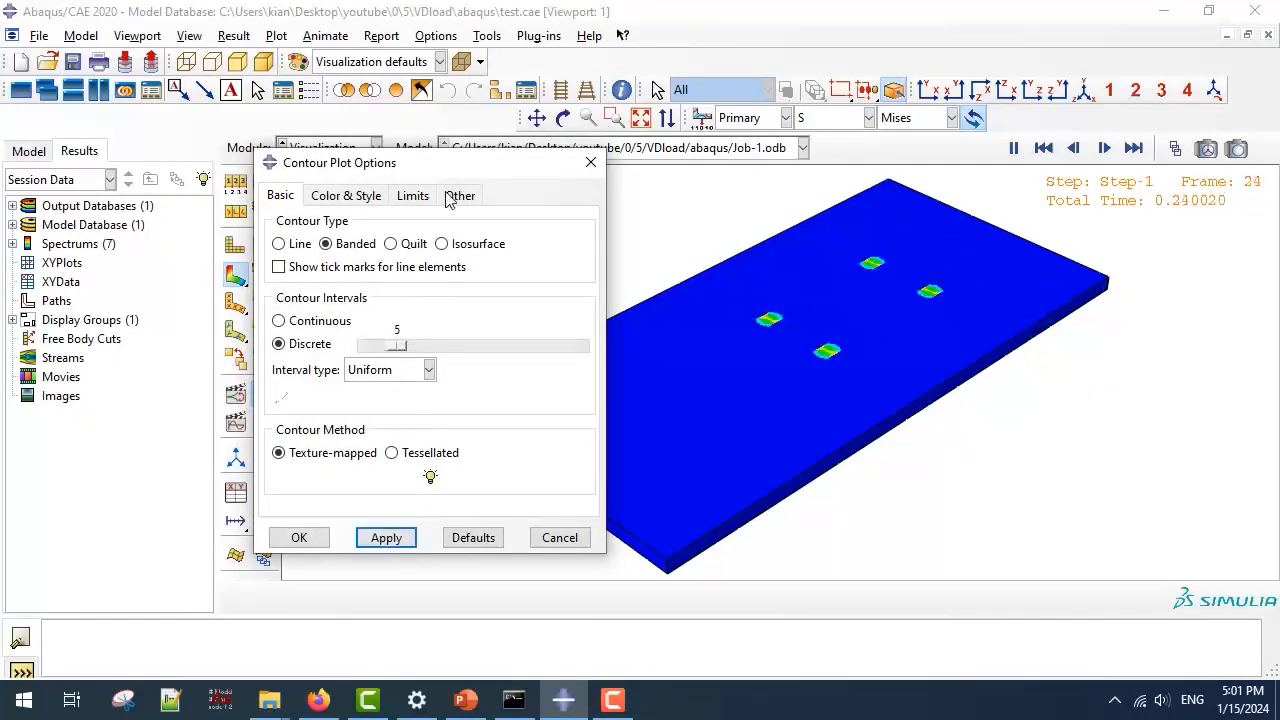
# Pause the animation and create a new contour spectrum with the two darkest blues deleted from the end of its color list.
pyautogui.moveTo(434, 165); pyautogui.dragTo(800, 166)
pyautogui.click(1013, 148)
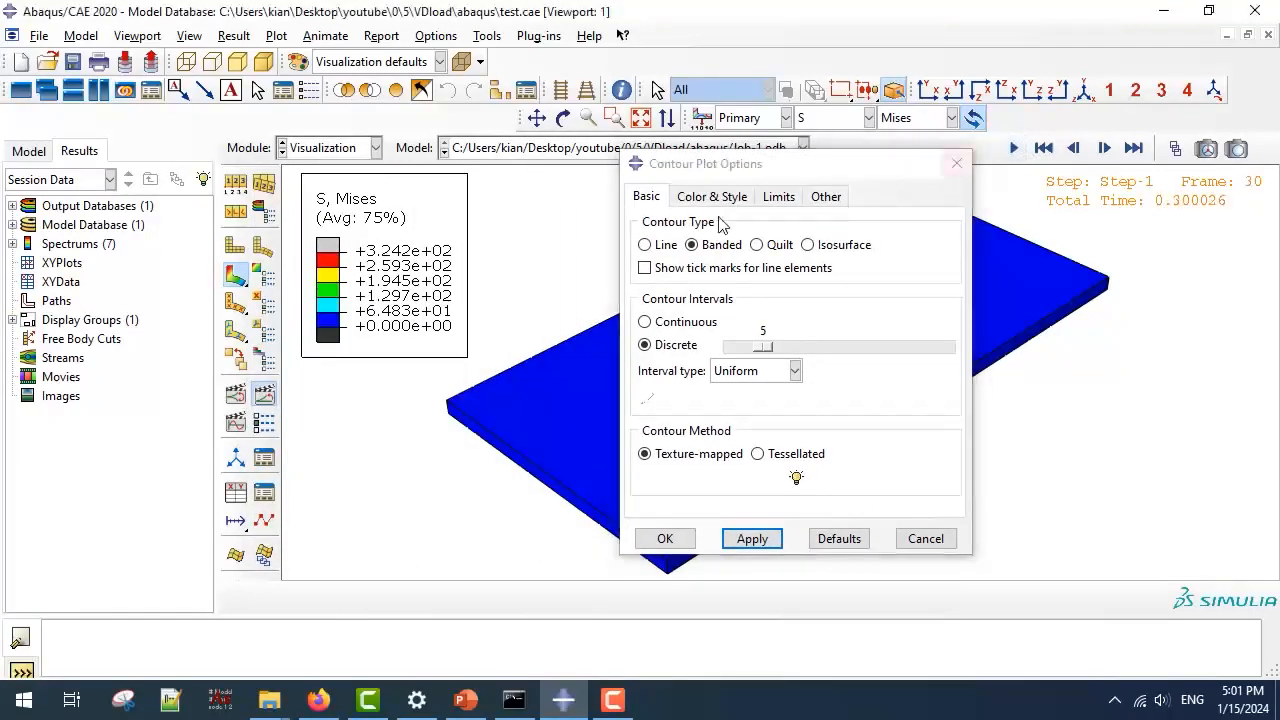
pyautogui.click(778, 197)
pyautogui.click(711, 197)
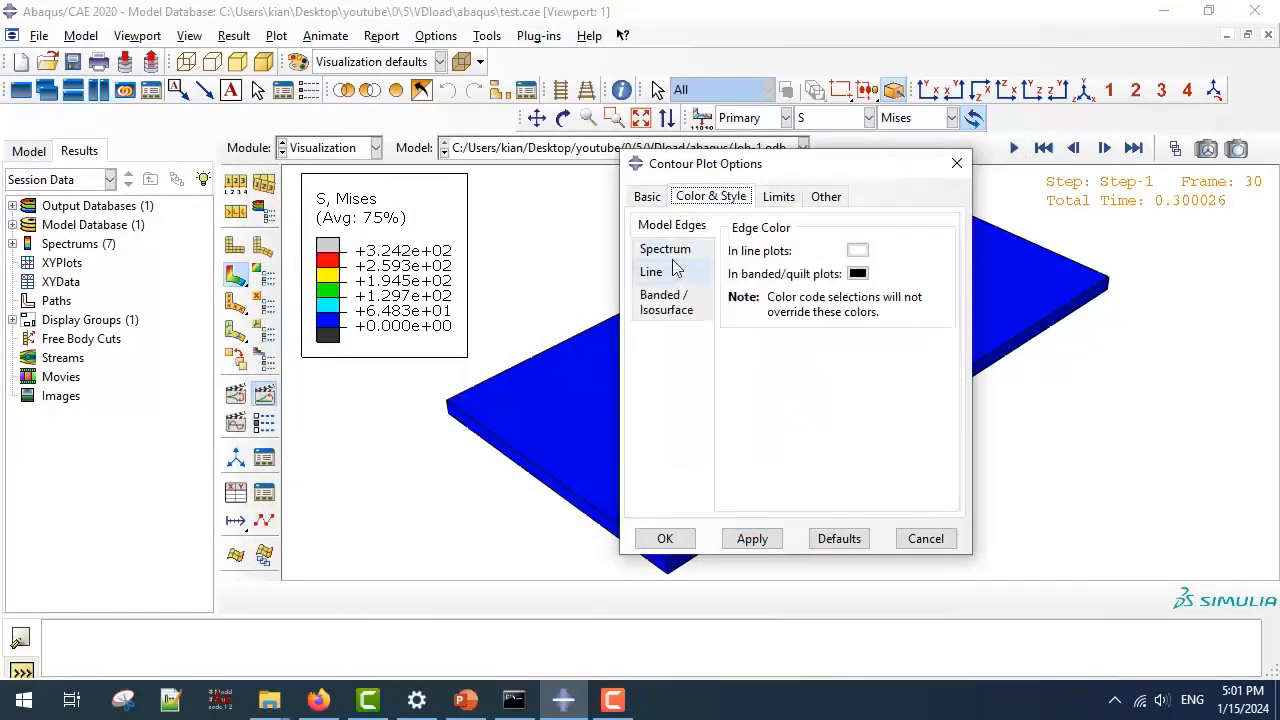
pyautogui.click(684, 251)
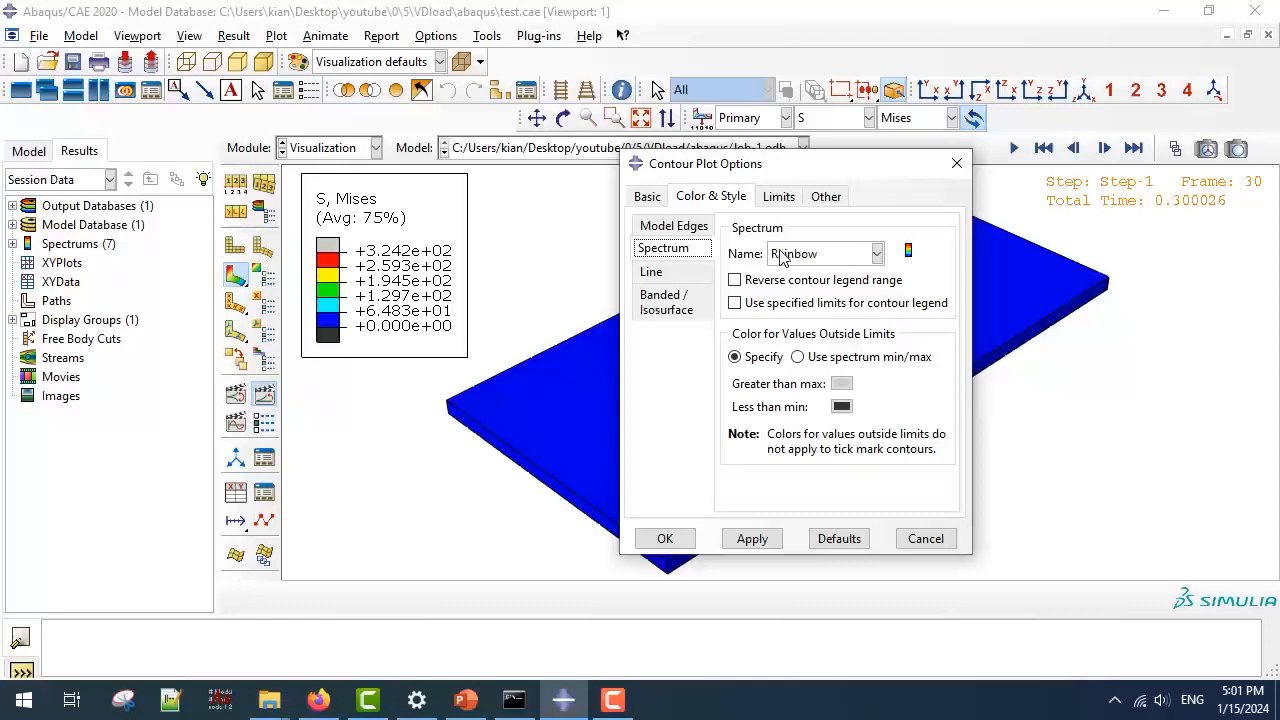
pyautogui.click(908, 251)
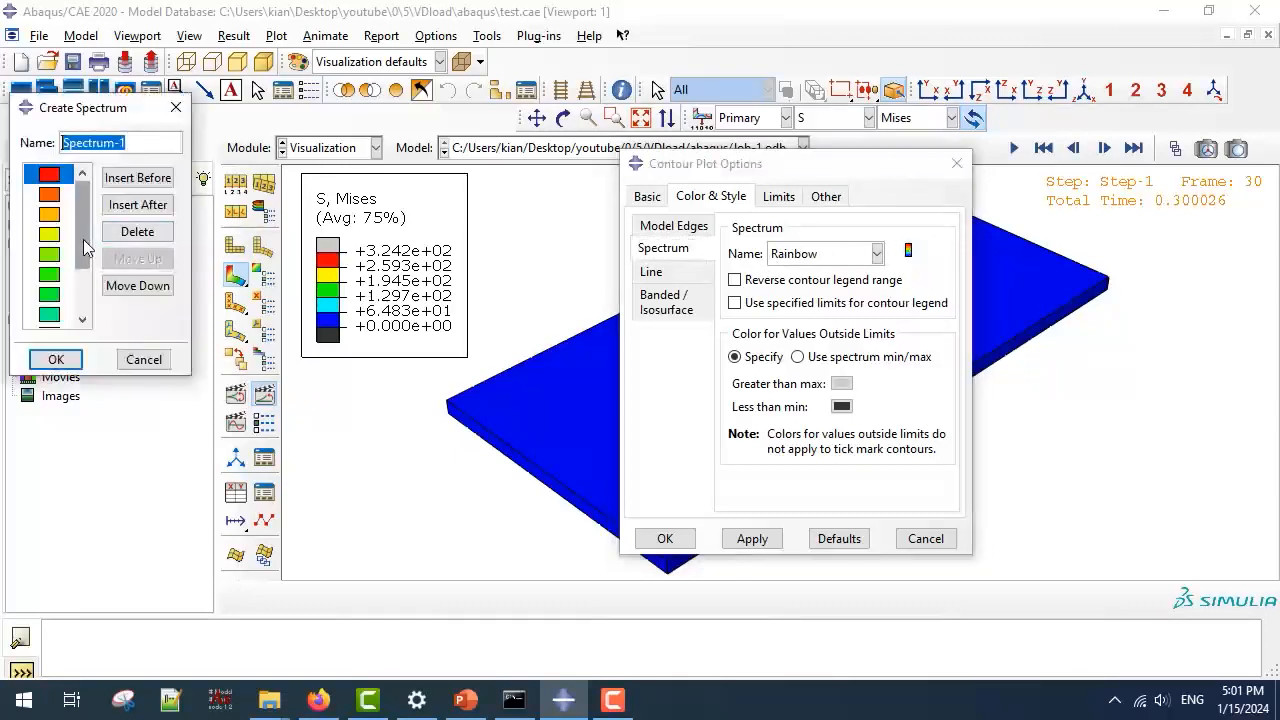
pyautogui.scroll(-3, 55, 280)
pyautogui.click(55, 320)
pyautogui.press('Delete')
pyautogui.press('Delete')
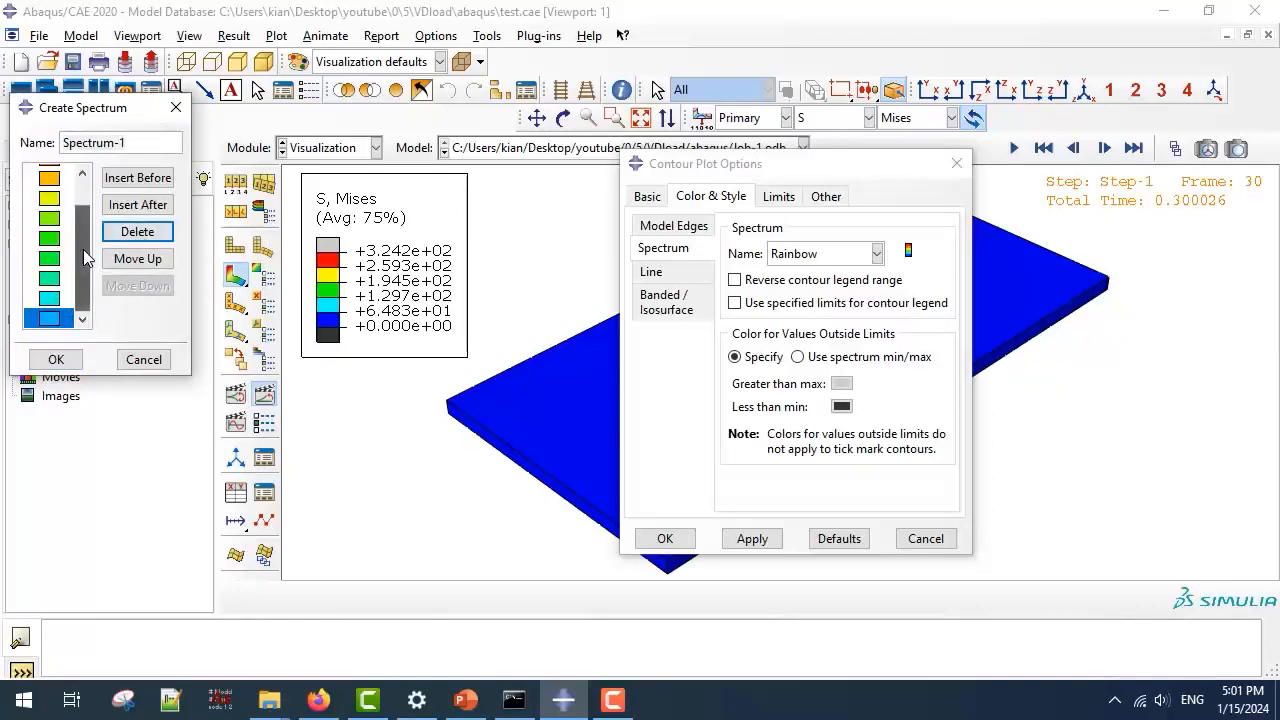
pyautogui.click(56, 359)
# Apply the custom Spectrum-1 to the Mises contour plot and replay part of the time history animation.
pyautogui.click(876, 253)
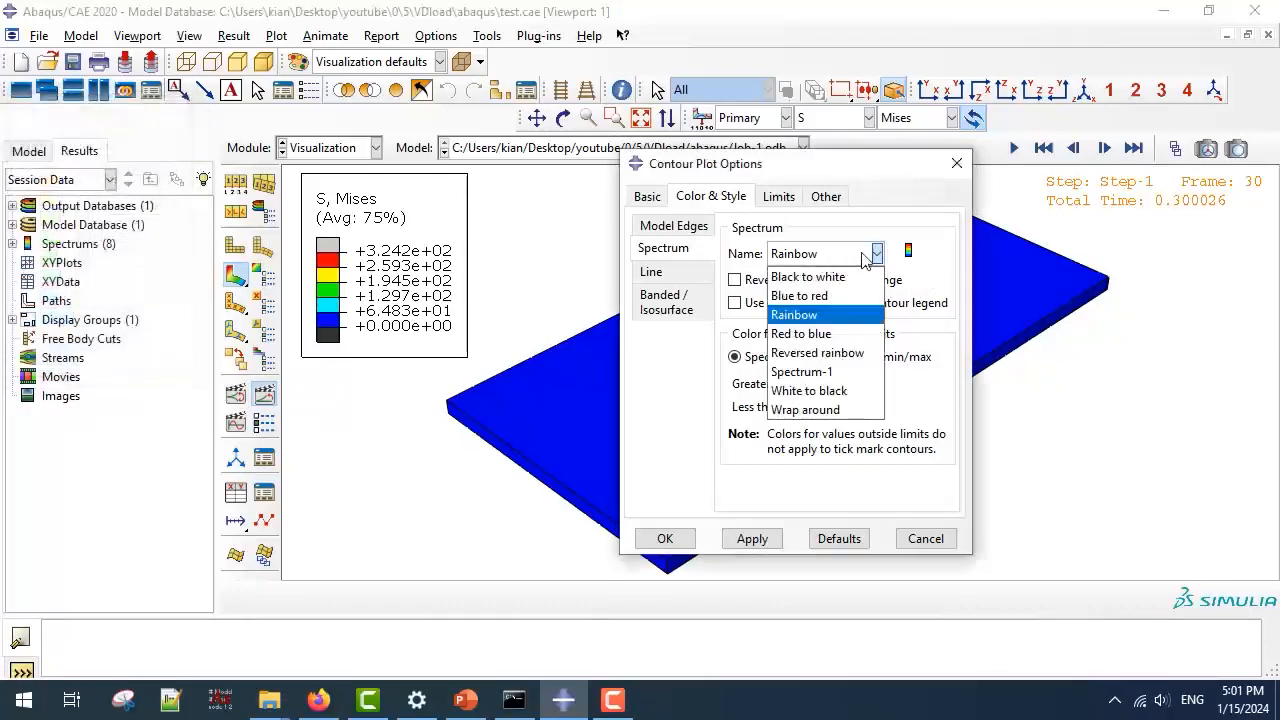
pyautogui.click(828, 371)
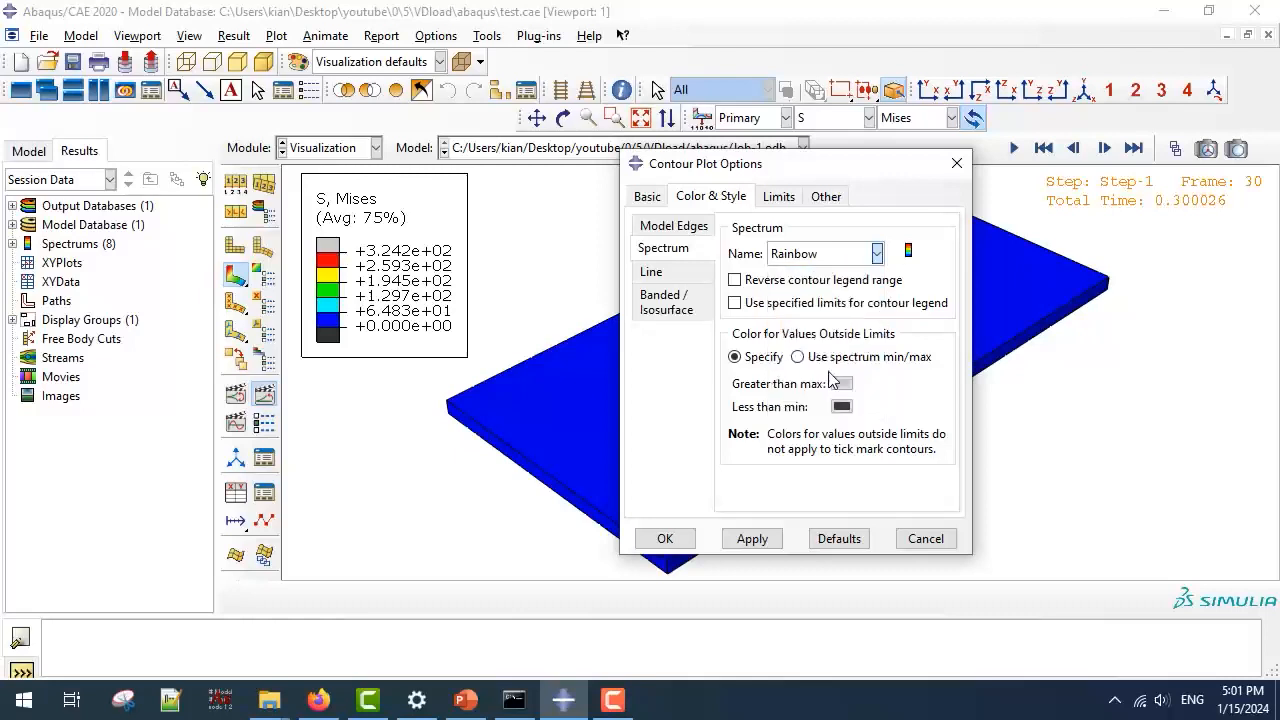
pyautogui.click(753, 539)
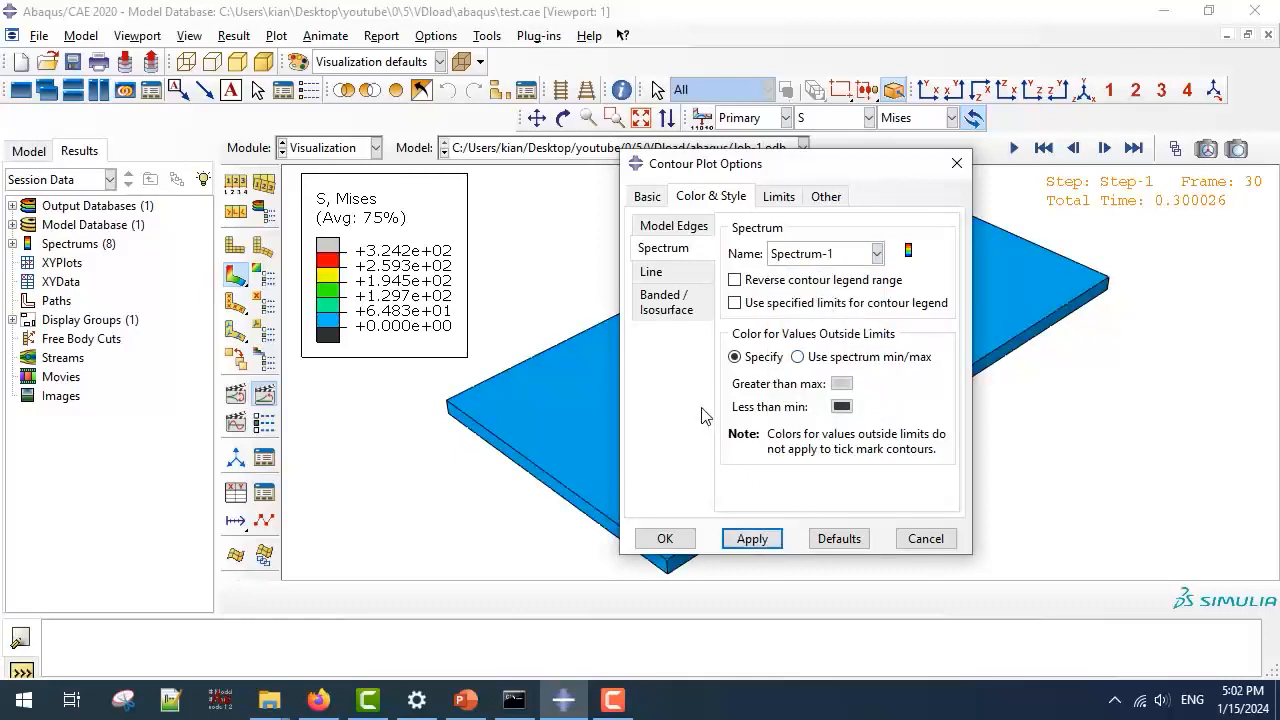
pyautogui.click(668, 539)
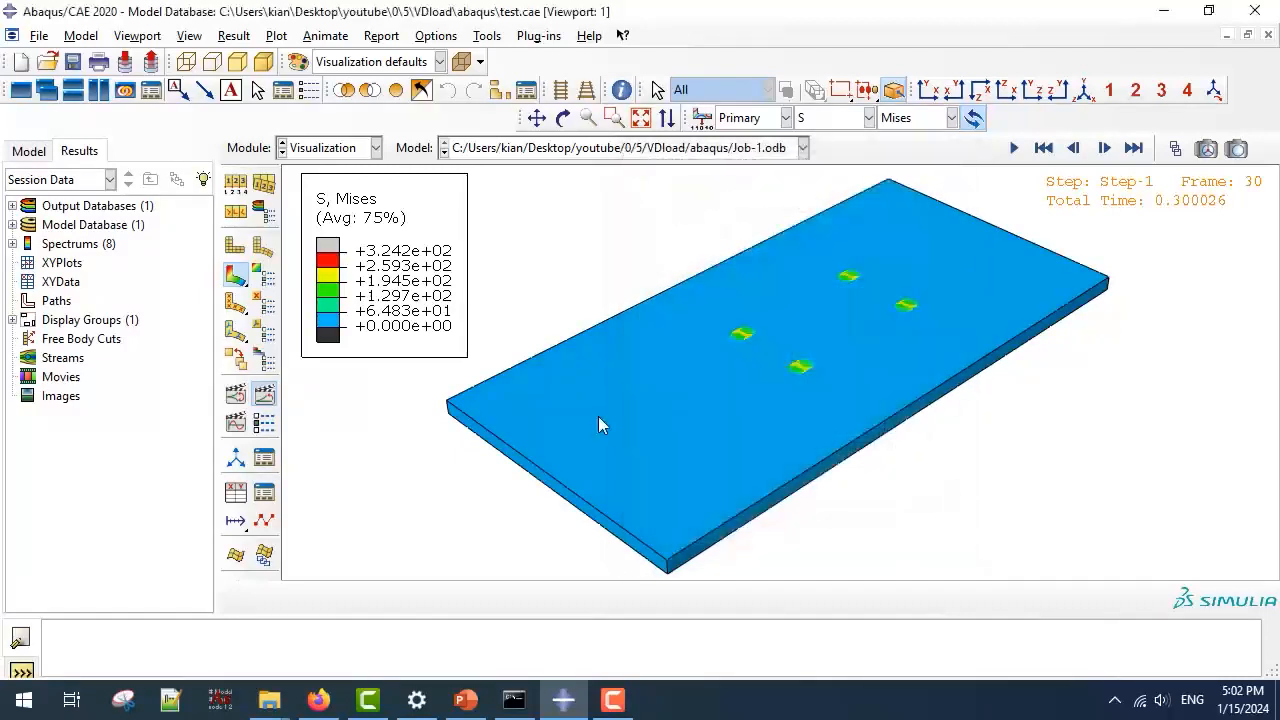
pyautogui.click(1014, 148)
pyautogui.click(1013, 148)
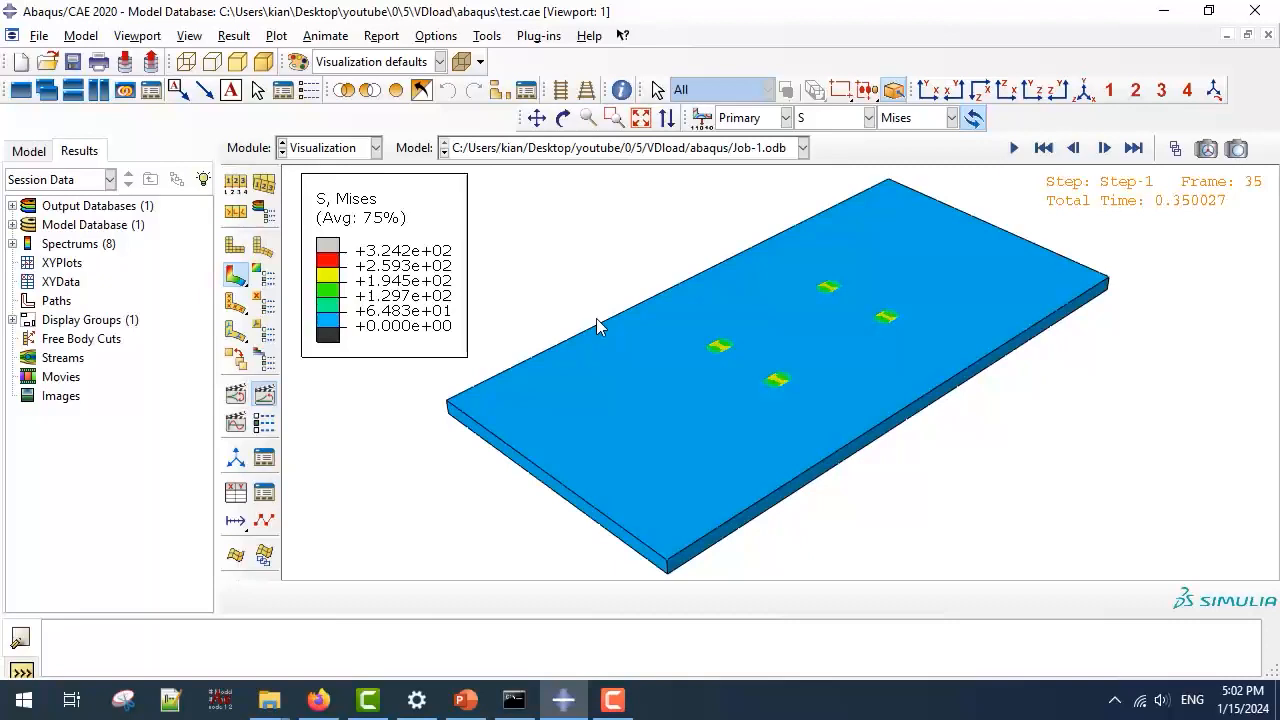
# Set the contour plot's color spectrum to Blue to red and accept the contour options.
pyautogui.click(264, 276)
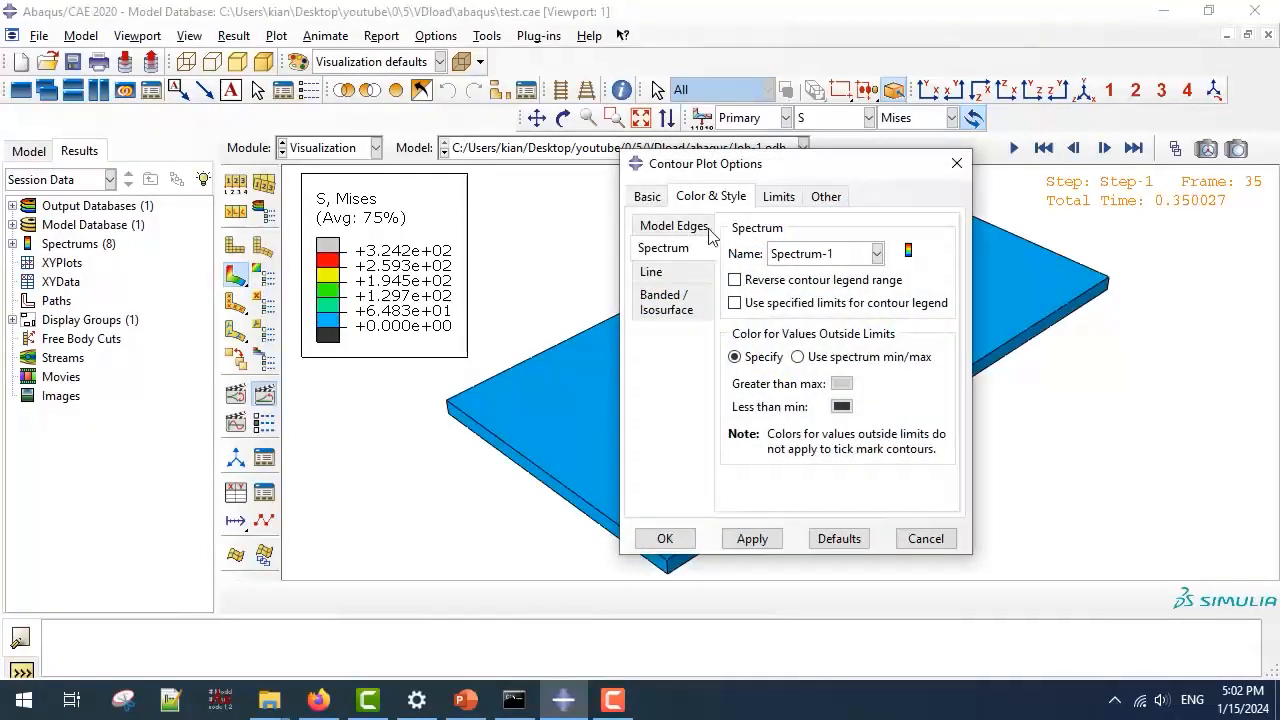
pyautogui.click(818, 256)
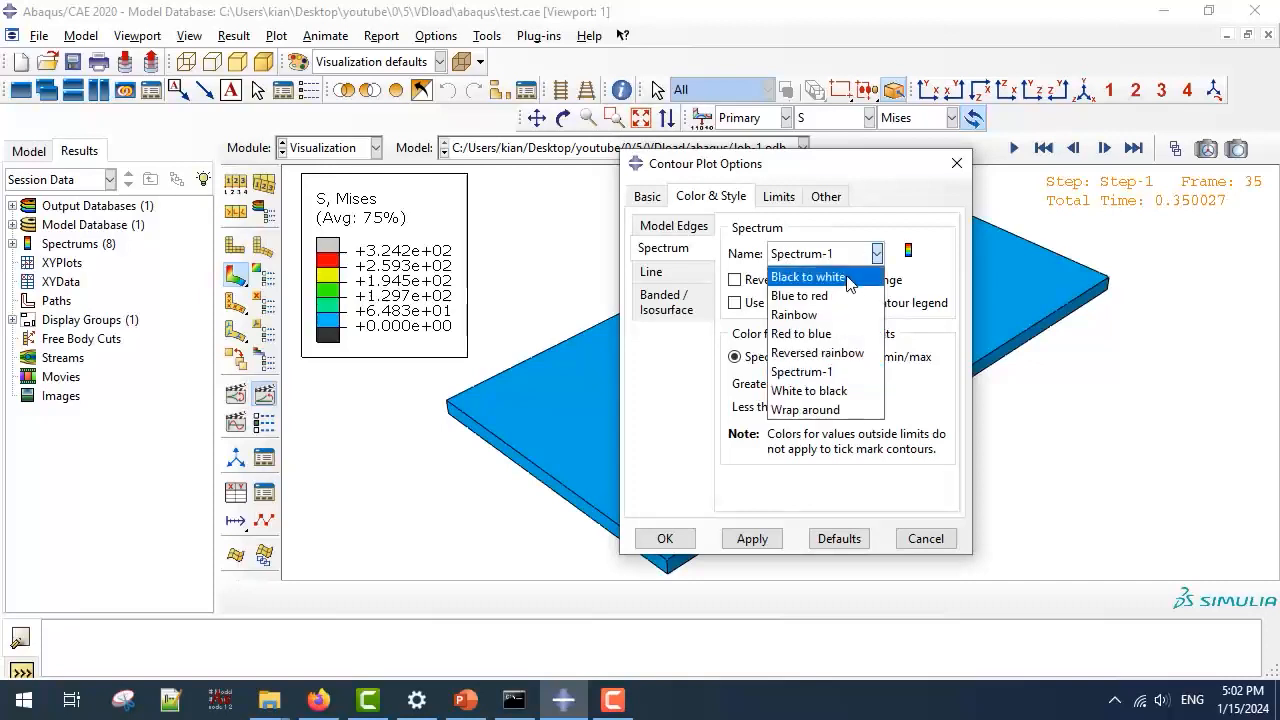
pyautogui.click(845, 296)
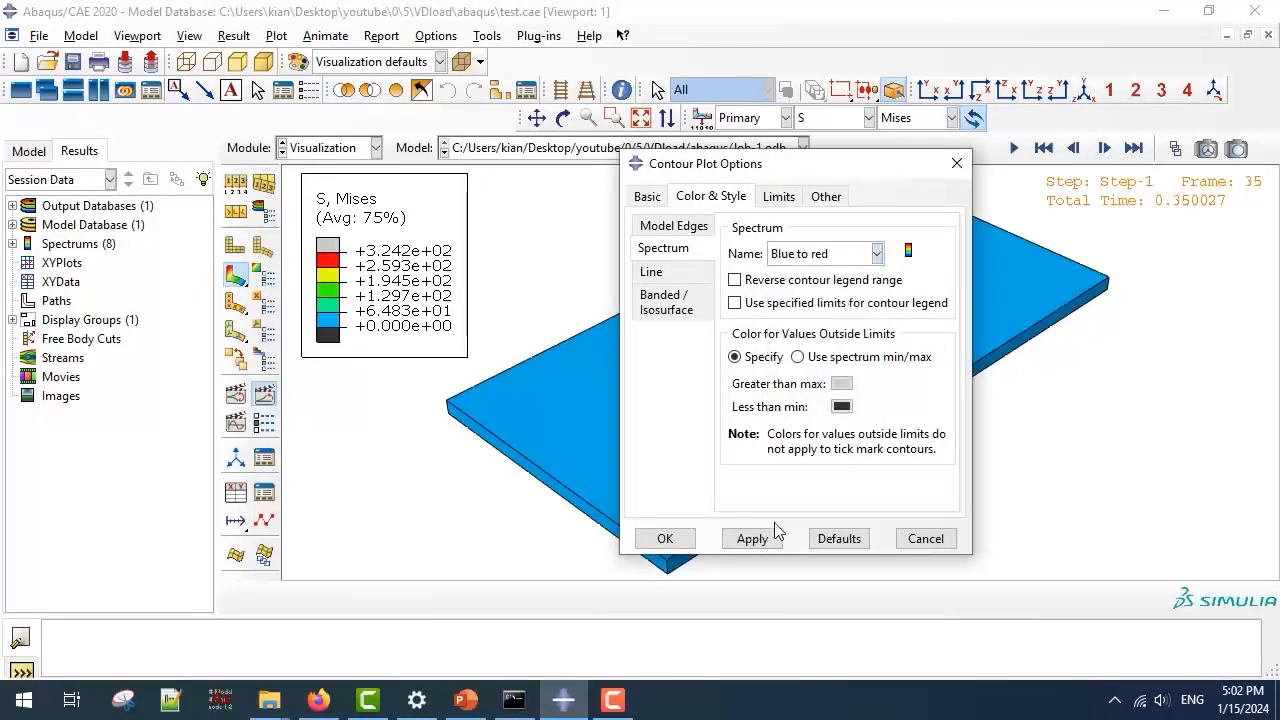
pyautogui.click(752, 538)
pyautogui.moveTo(815, 175); pyautogui.dragTo(362, 170)
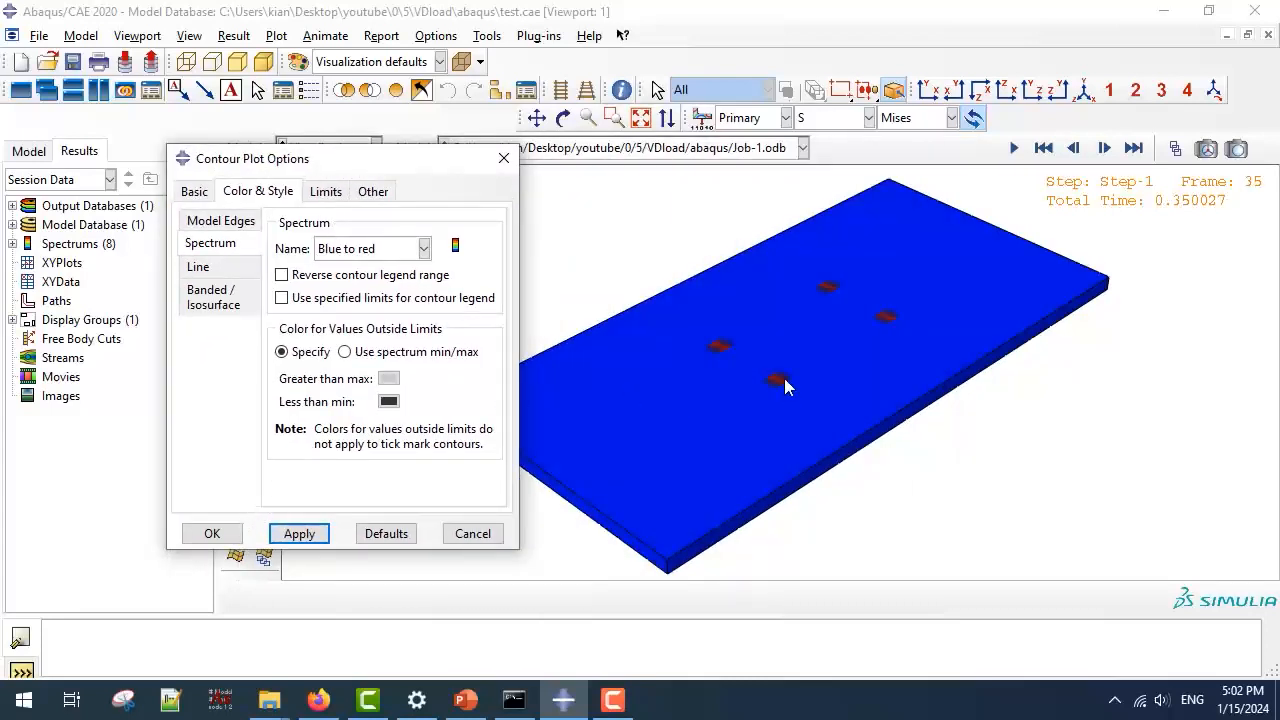
pyautogui.moveTo(337, 170); pyautogui.dragTo(679, 196)
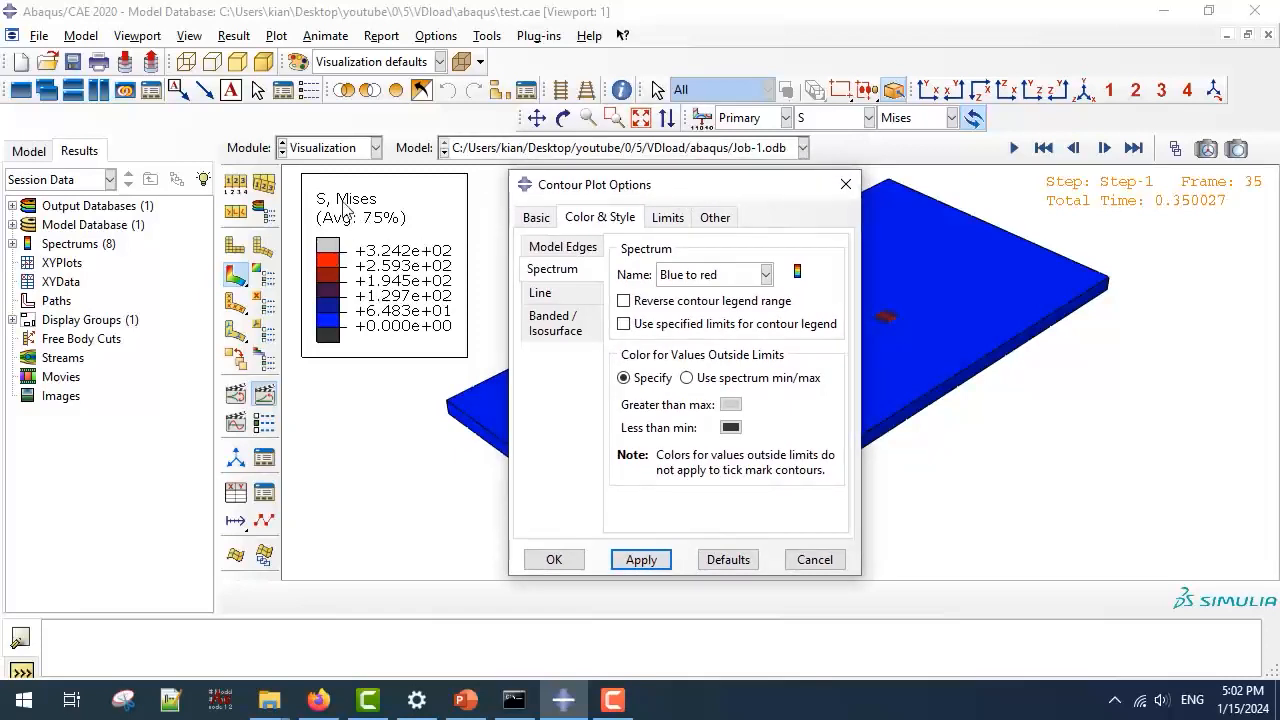
pyautogui.click(553, 559)
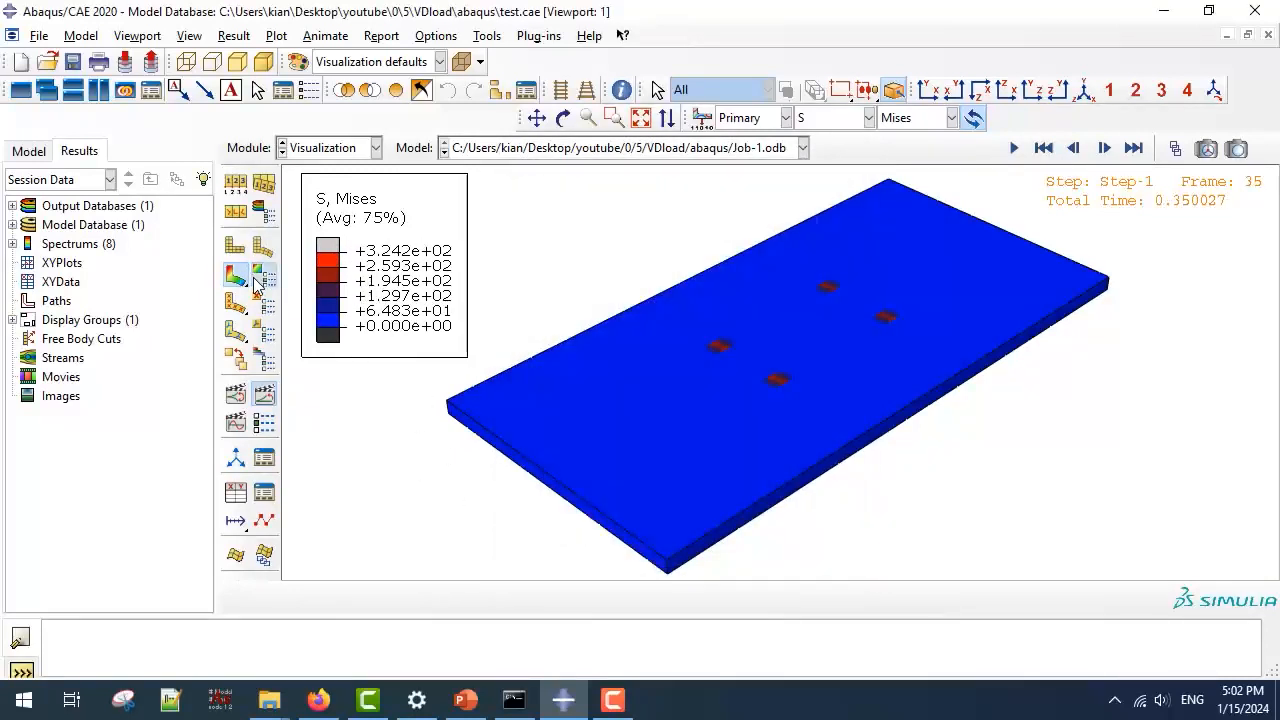
# Reduce the Mises contour plot to 2 discrete intervals, accept the options, and replay the time history animation.
pyautogui.click(258, 280)
pyautogui.click(536, 218)
pyautogui.moveTo(652, 374); pyautogui.dragTo(632, 372)
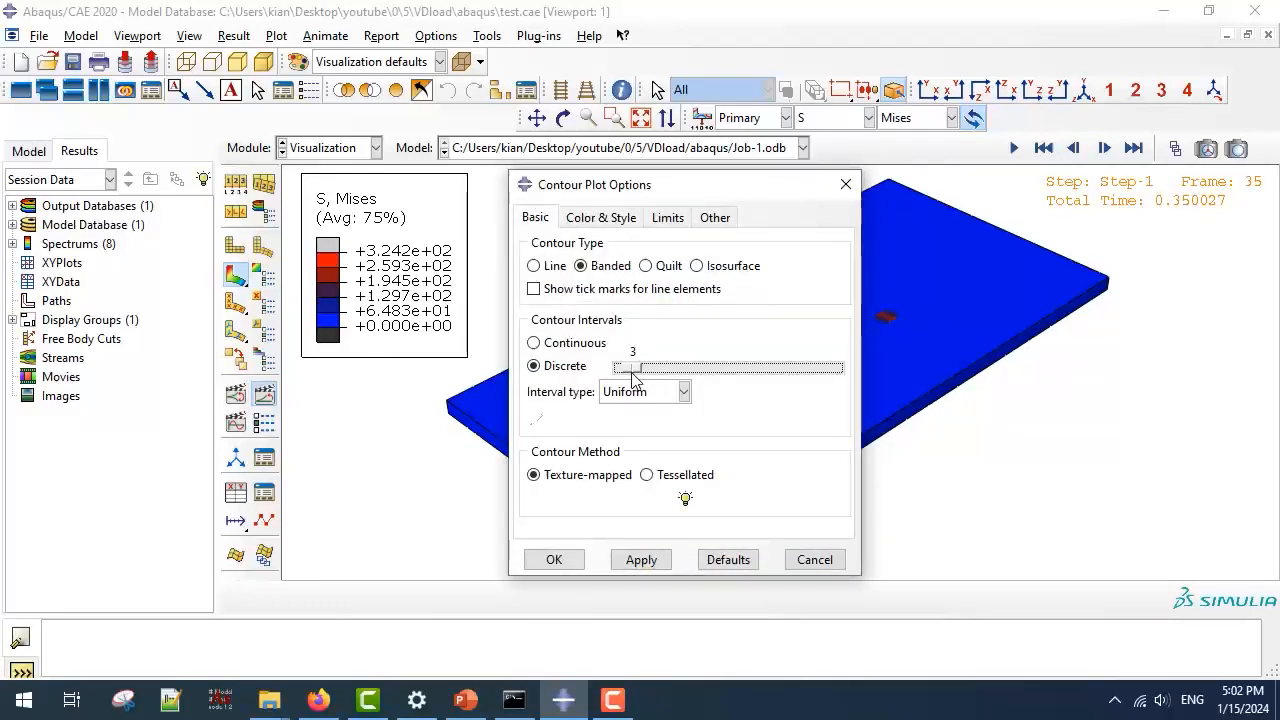
pyautogui.click(634, 559)
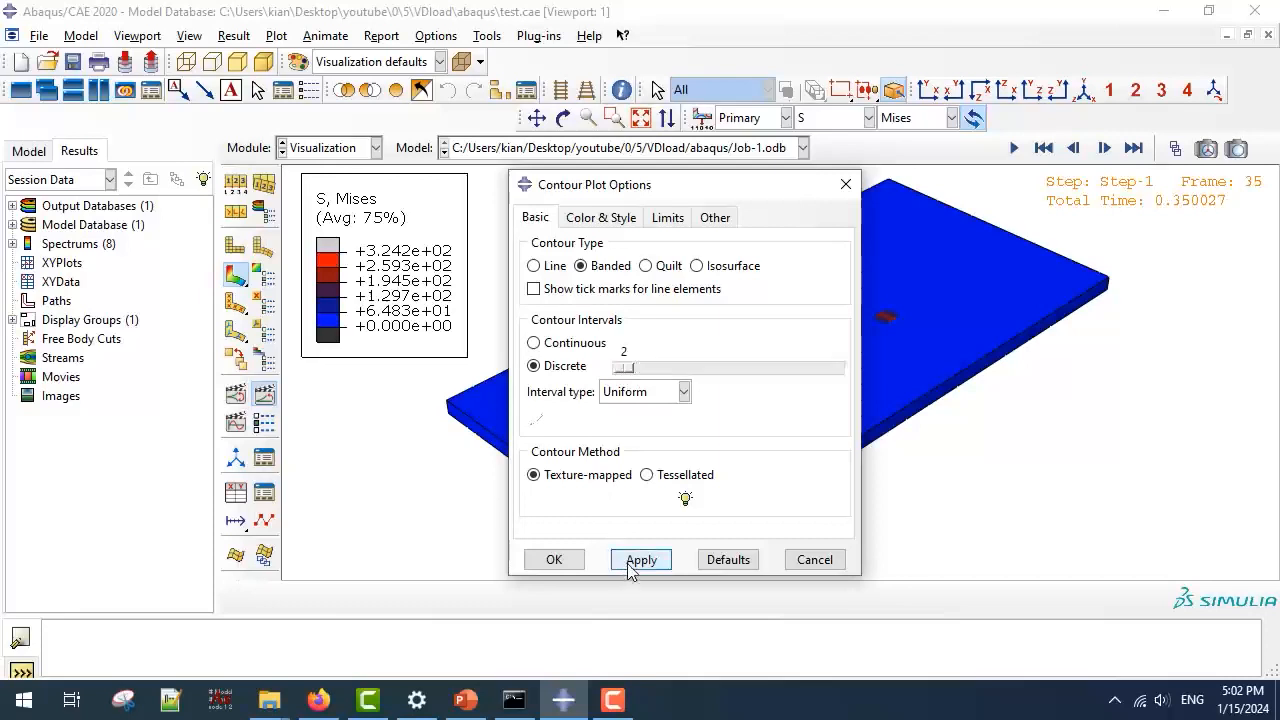
pyautogui.click(558, 560)
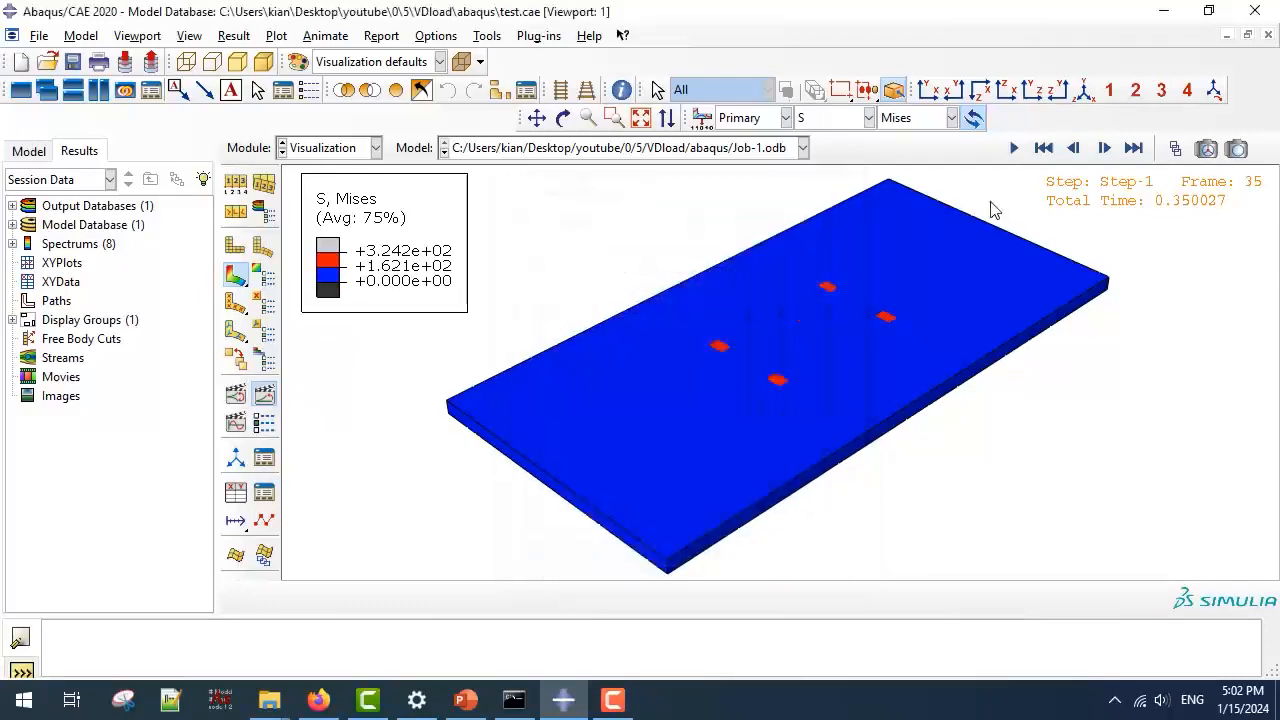
pyautogui.click(1014, 148)
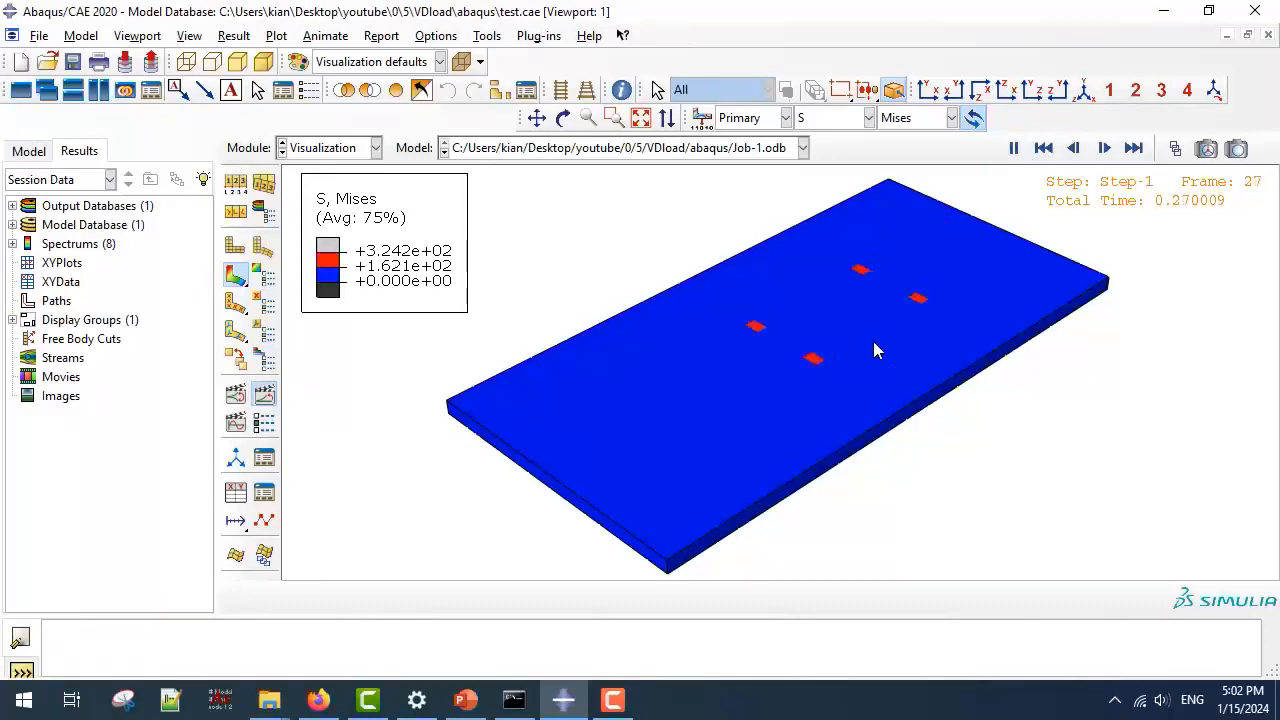
pyautogui.scroll(-3, 873, 341)
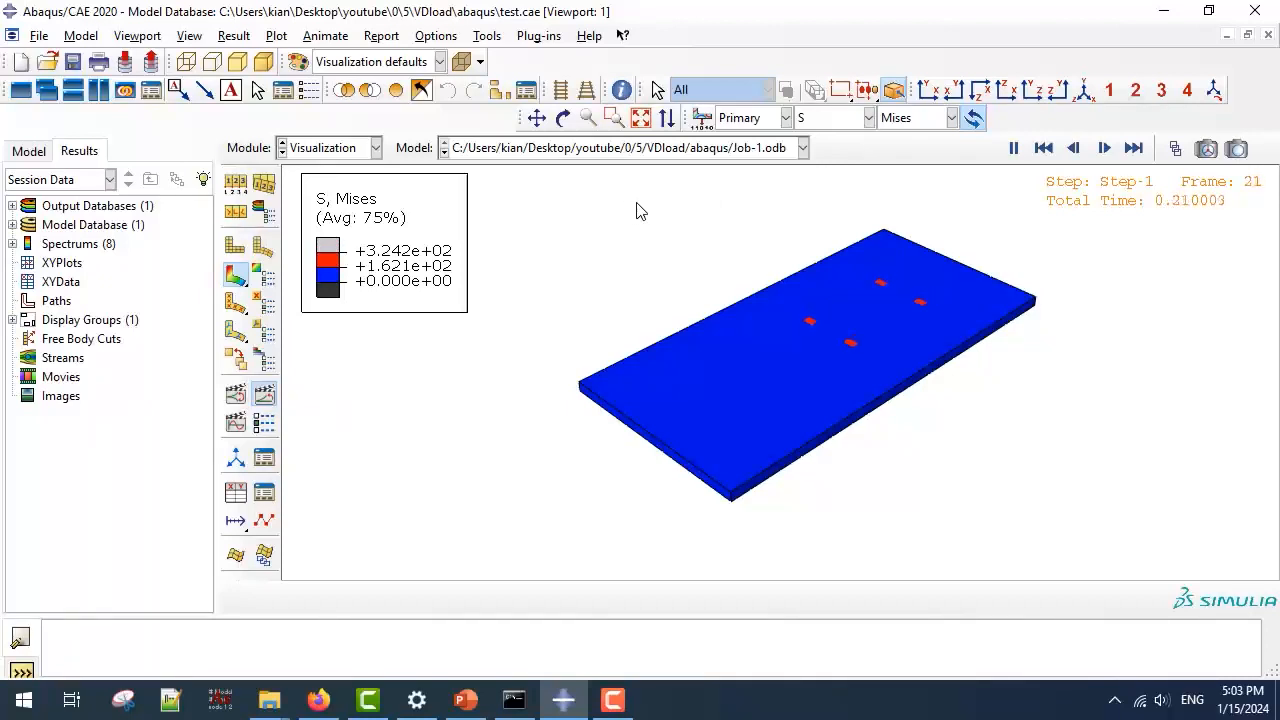
pyautogui.click(140, 36)
pyautogui.moveTo(190, 38)
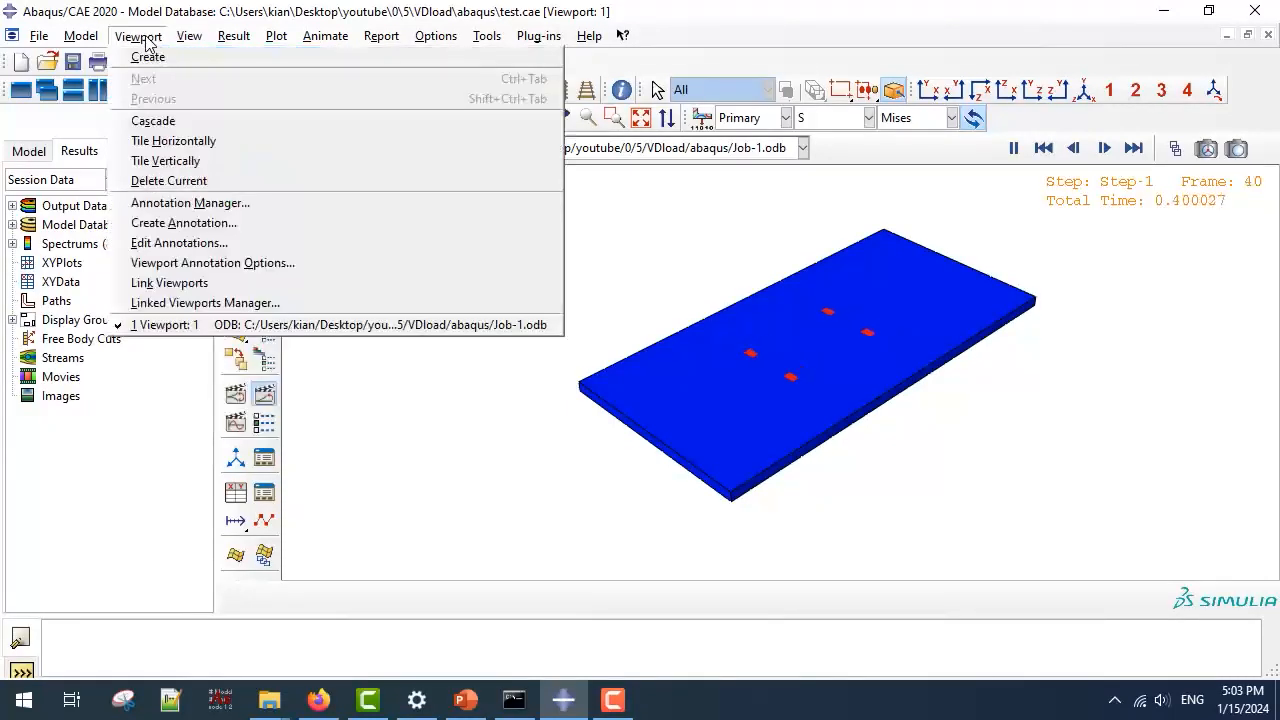
pyautogui.click(276, 36)
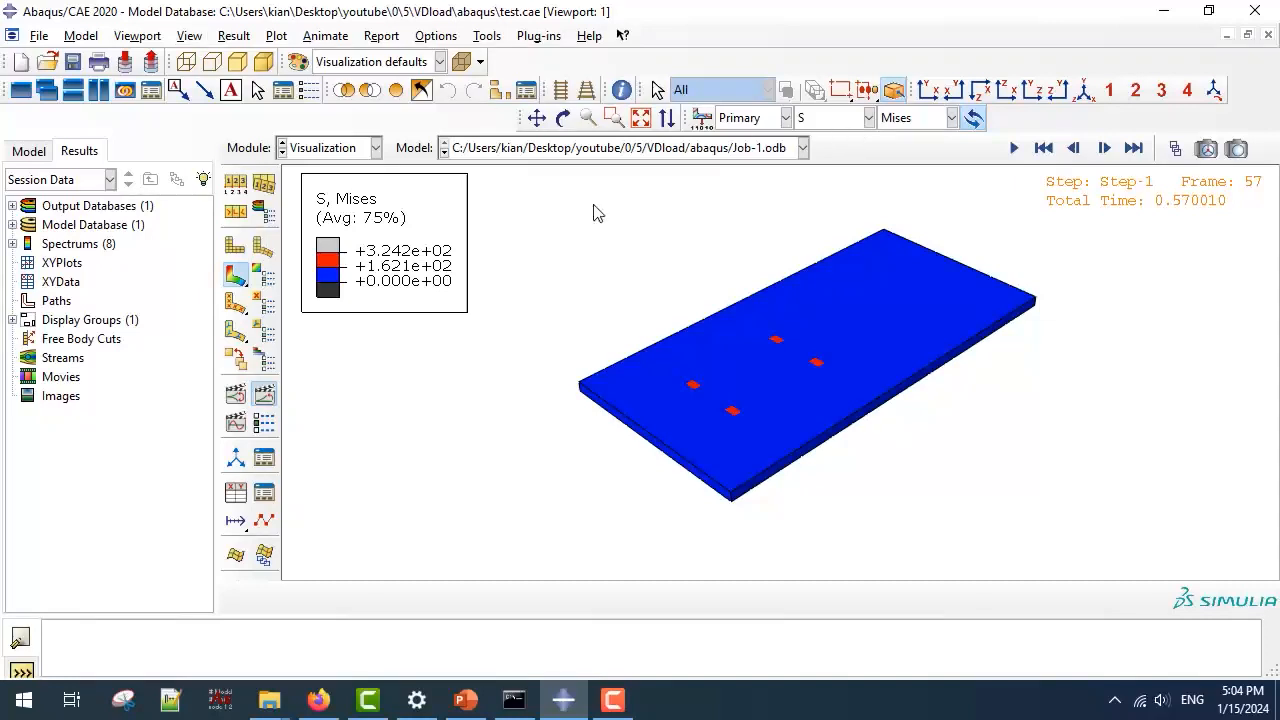
# Try the User-specified transform type in the result options, restore Default, and accept the options.
pyautogui.click(235, 37)
pyautogui.click(260, 157)
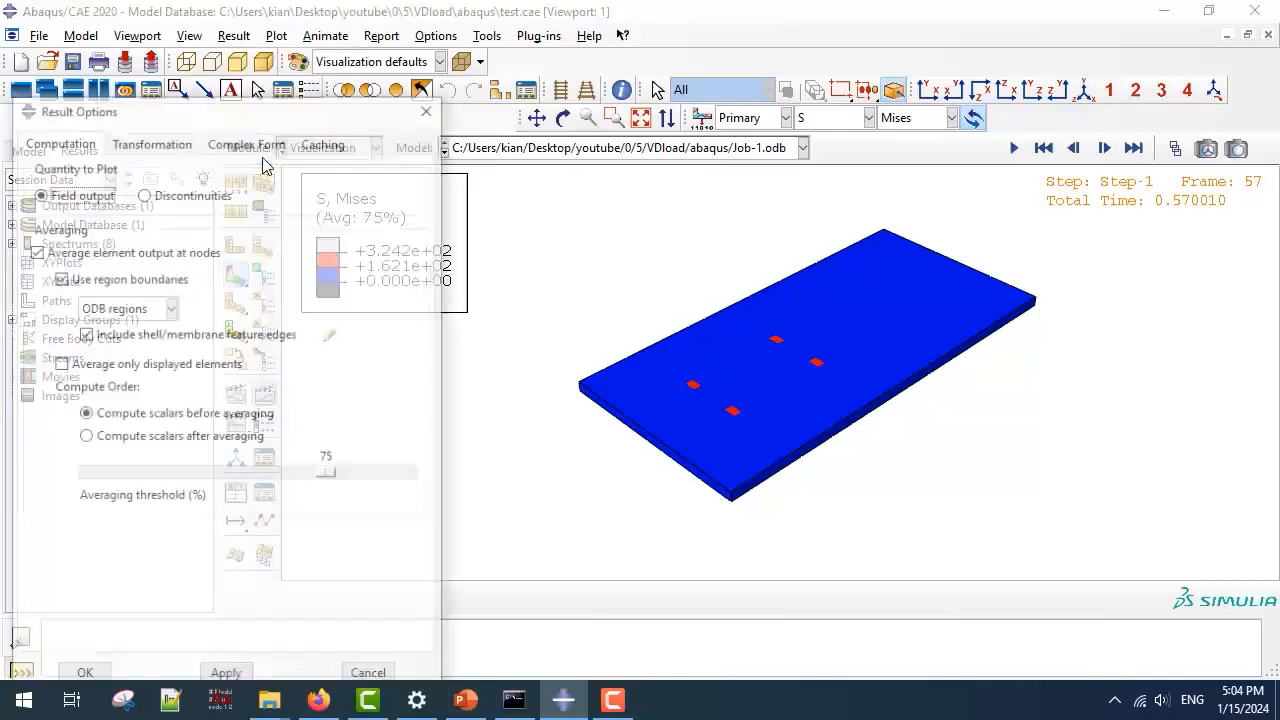
pyautogui.click(150, 141)
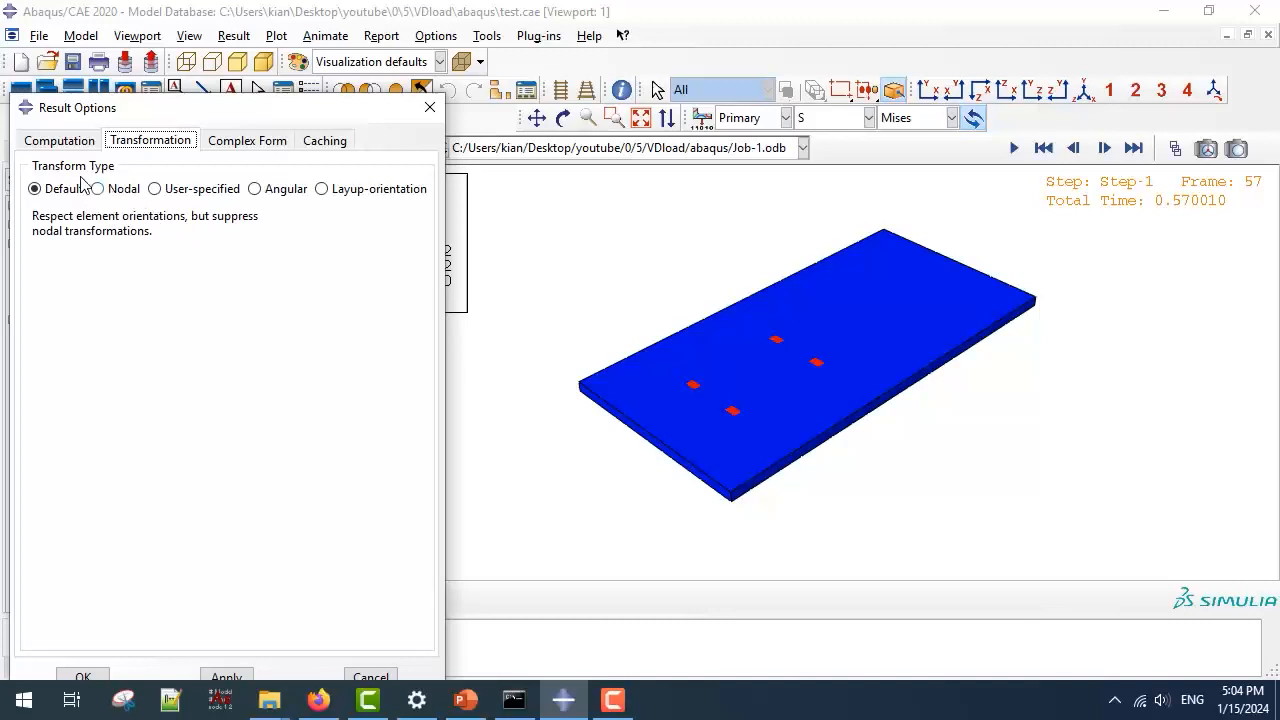
pyautogui.click(186, 190)
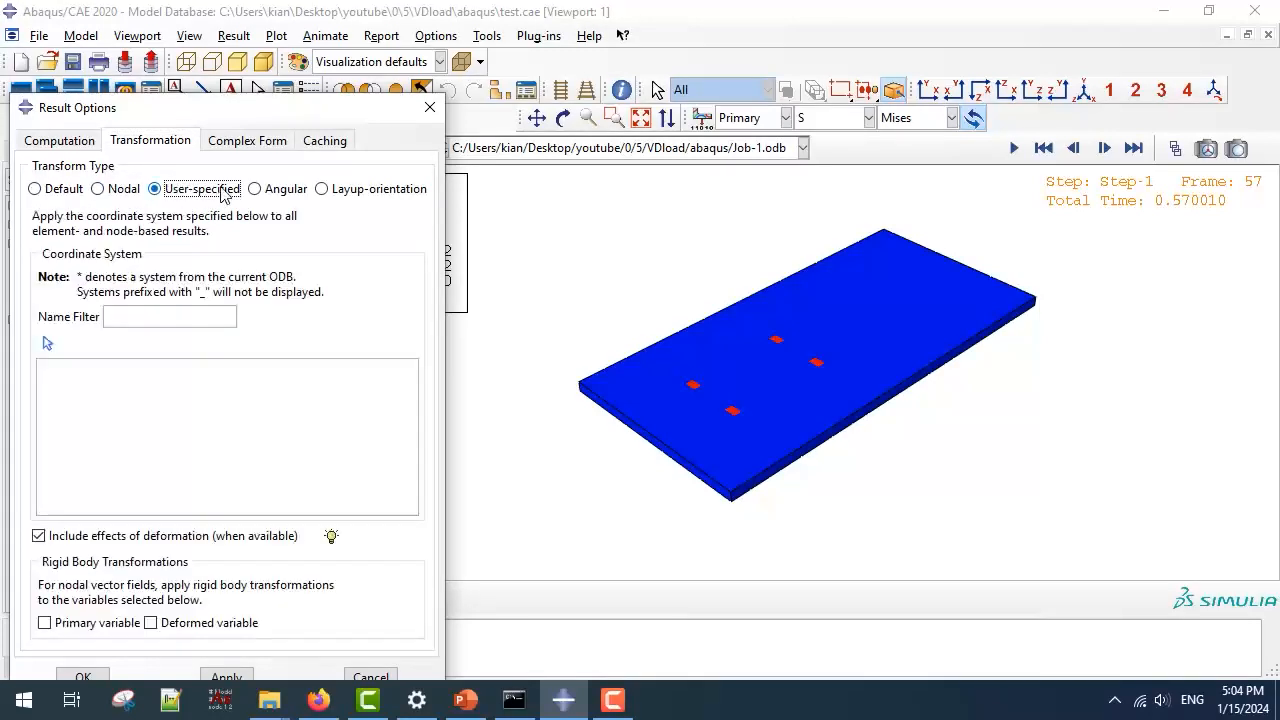
pyautogui.moveTo(248, 118); pyautogui.dragTo(316, 66)
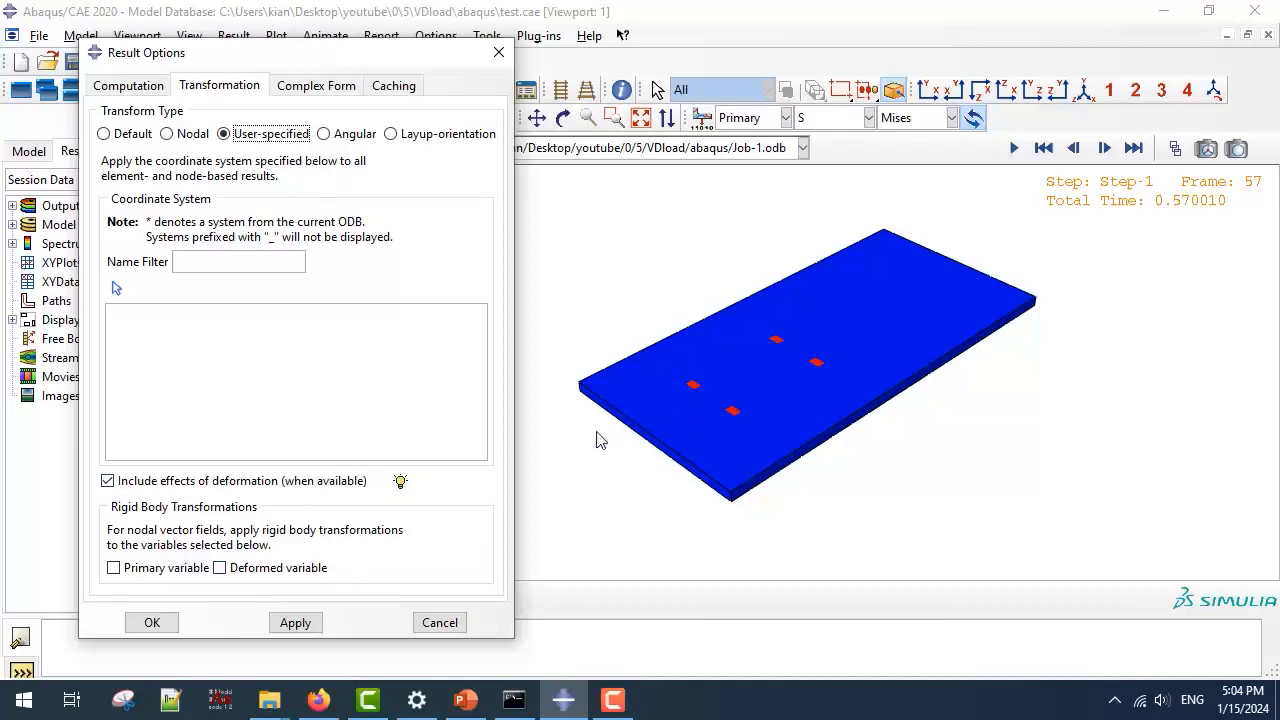
pyautogui.click(129, 136)
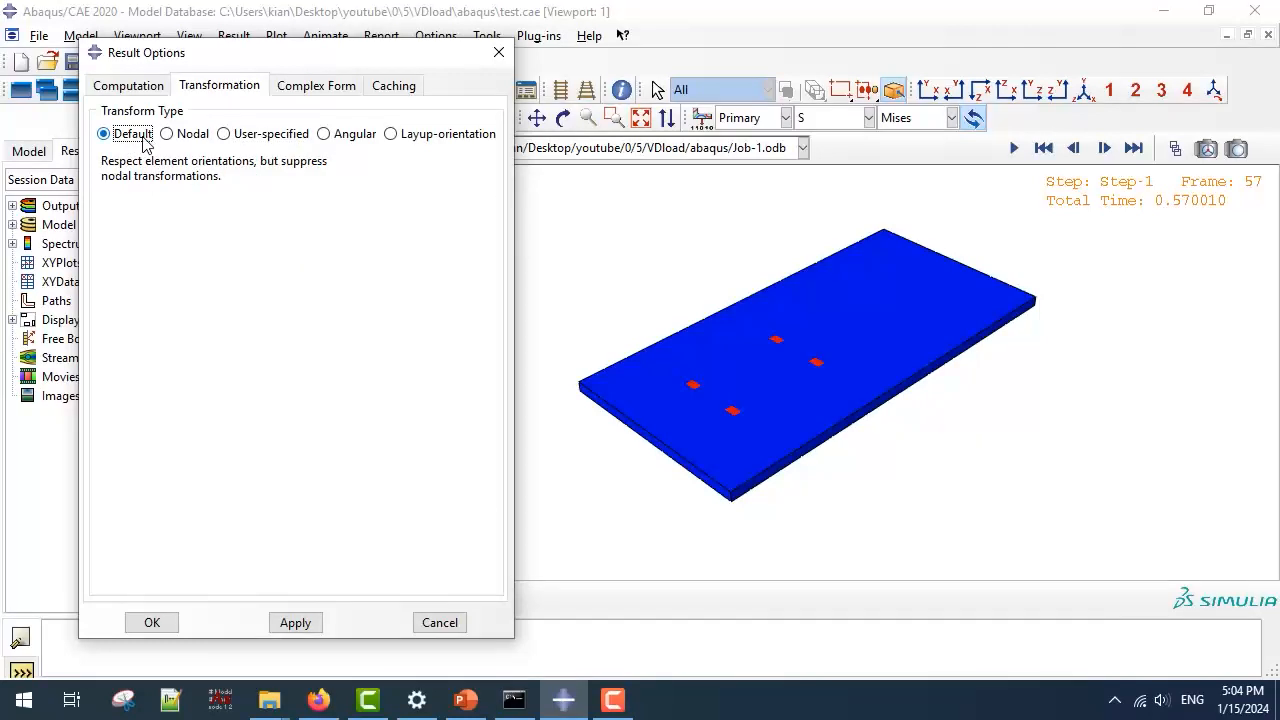
pyautogui.click(150, 622)
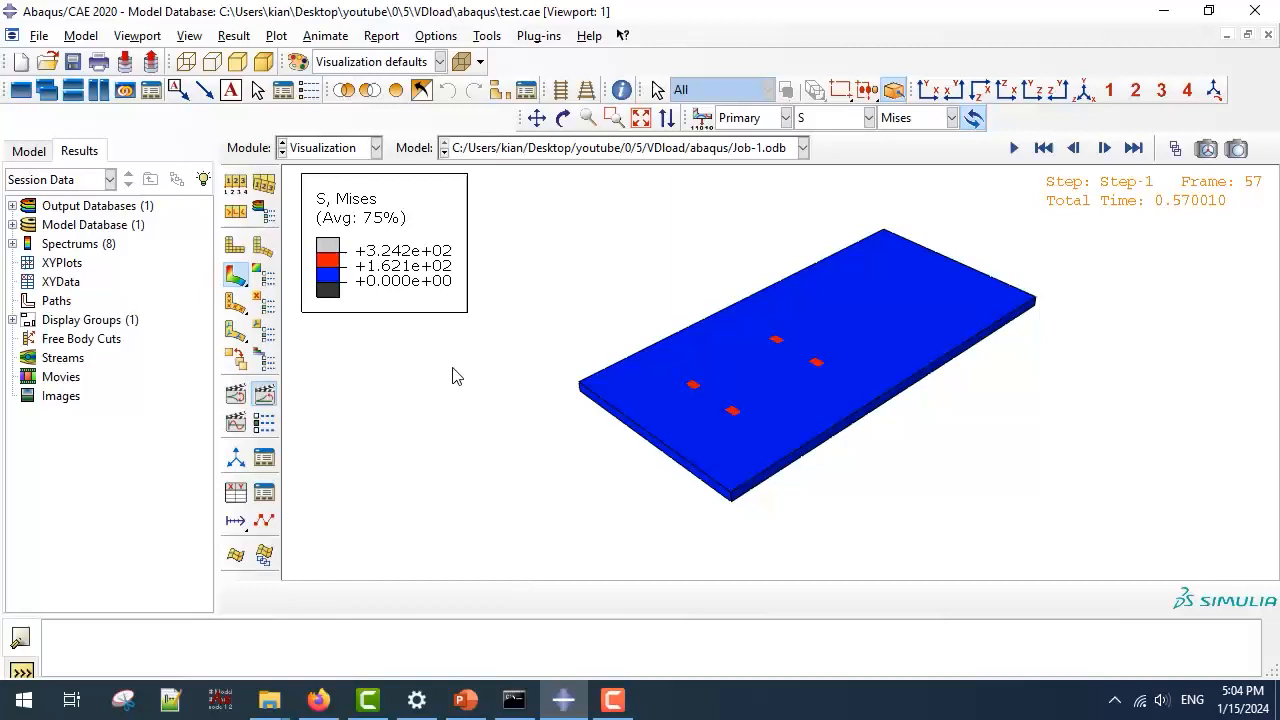